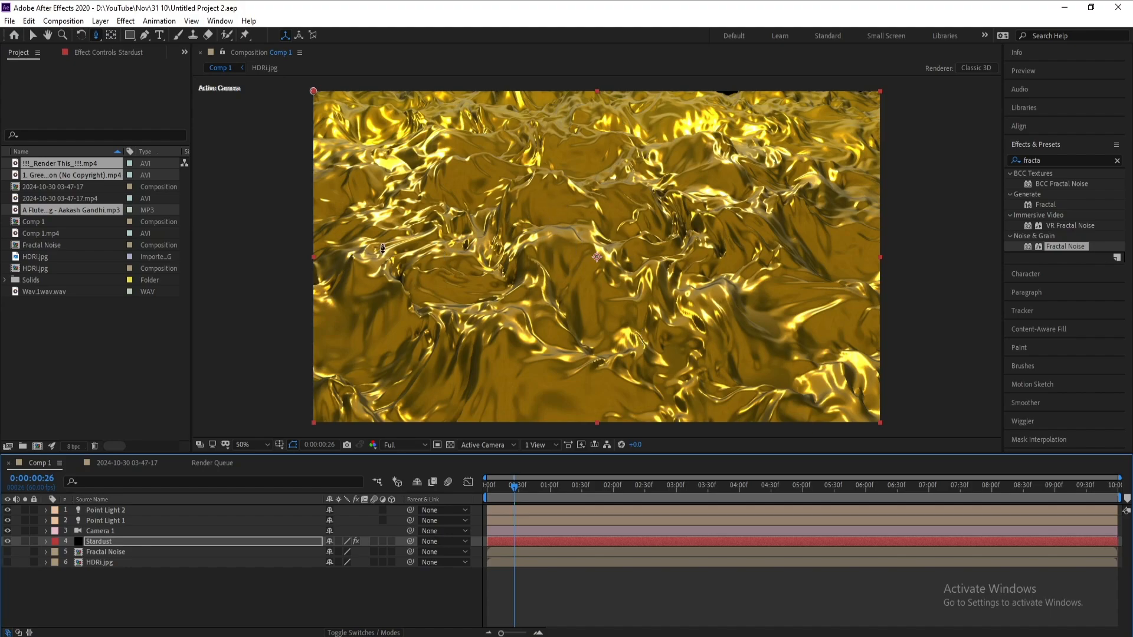
Preview several moments of the finished gold liquid animation along the timeline.
left_click(575, 485)
left_click_drag(576, 486, 583, 489)
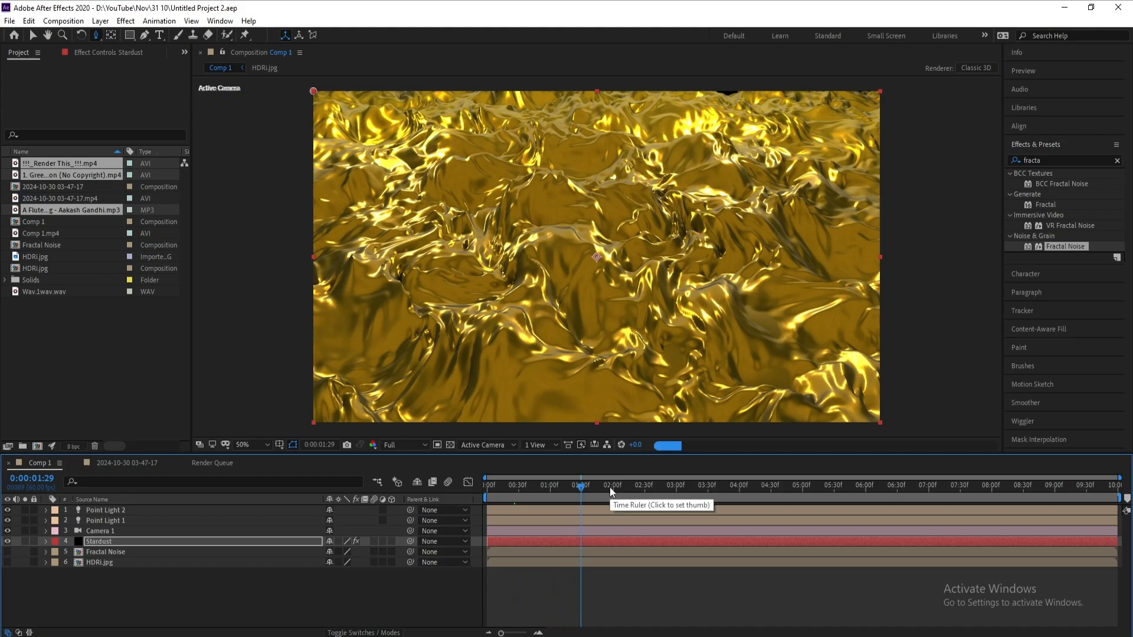
left_click(652, 487)
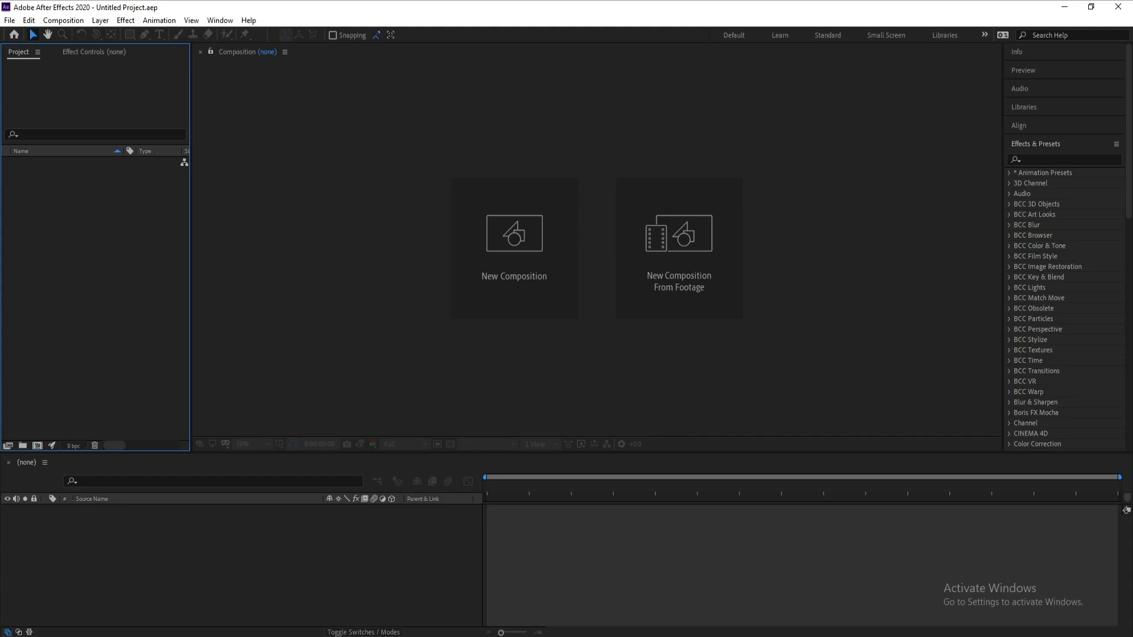
Create a 1920 × 1080, 60 fps, 10-second composition and add a black full-size solid named Stardust.
left_click(524, 242)
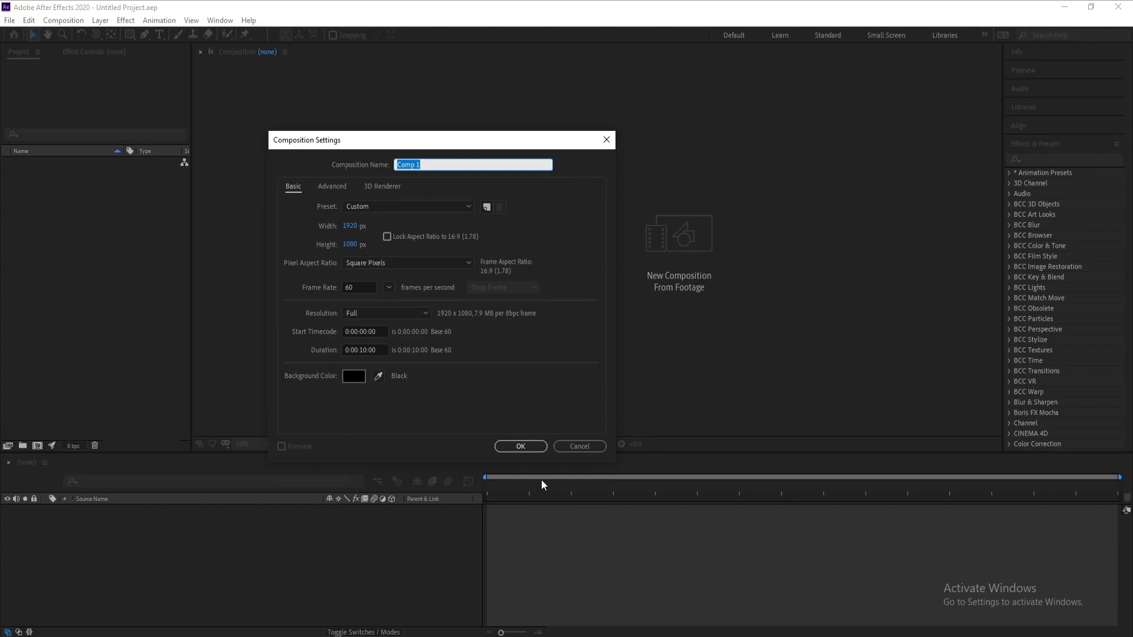
left_click(533, 449)
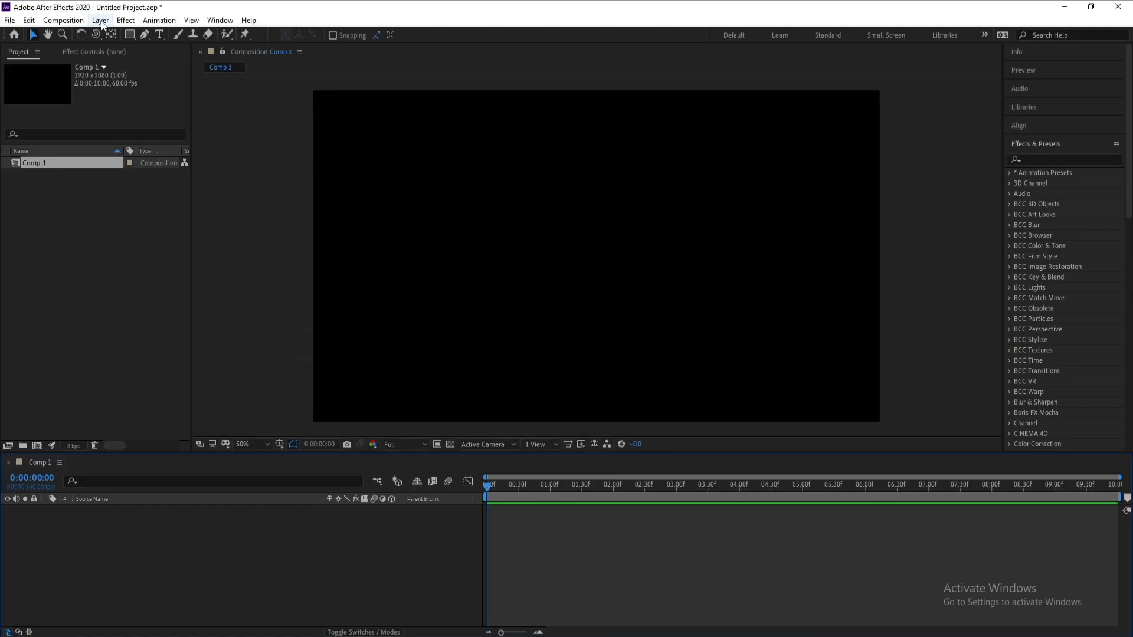
left_click(101, 20)
left_click(303, 46)
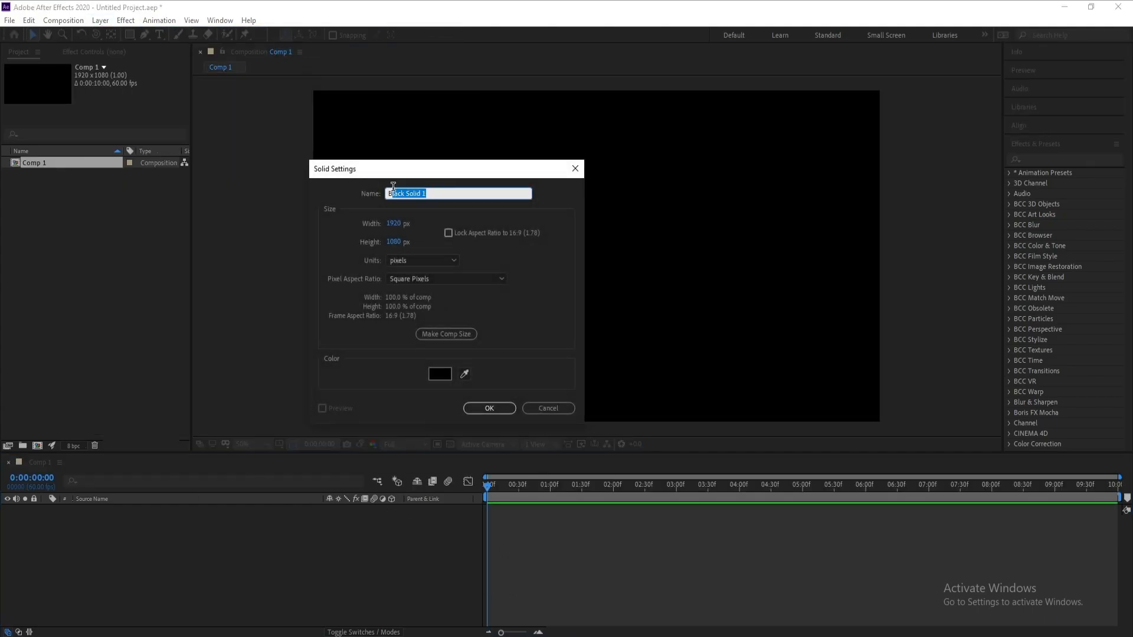
type("D")
type("S")
type("tar")
type("du")
type("st")
key("Return")
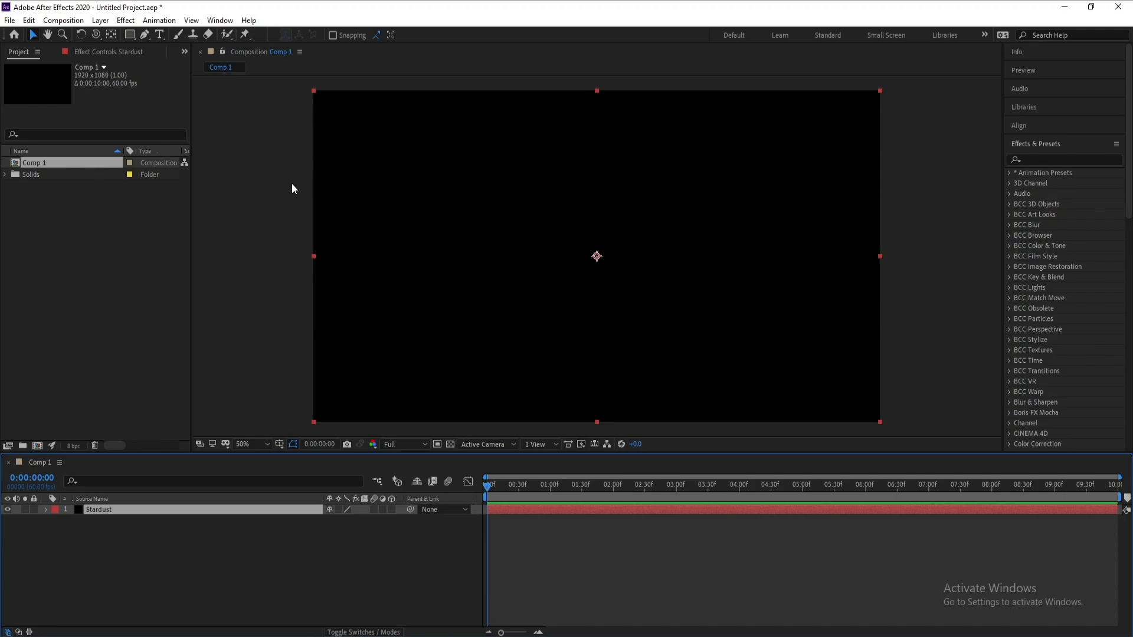
Apply the Stardust effect to the solid and move the current time to 0:00:02:52.
left_click(1027, 157)
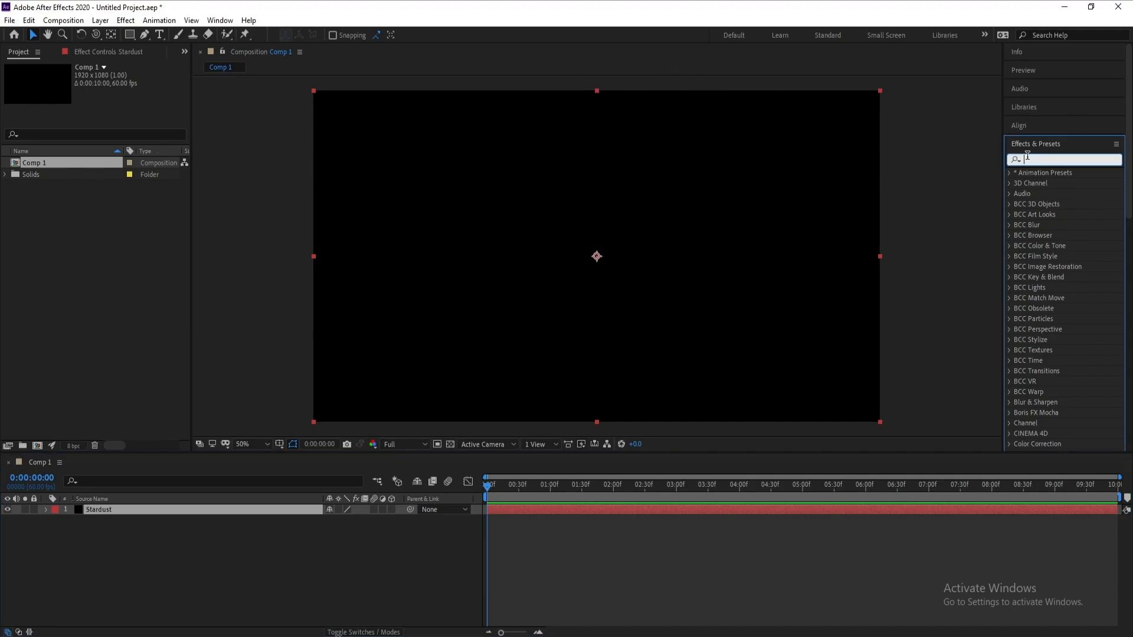
type("s")
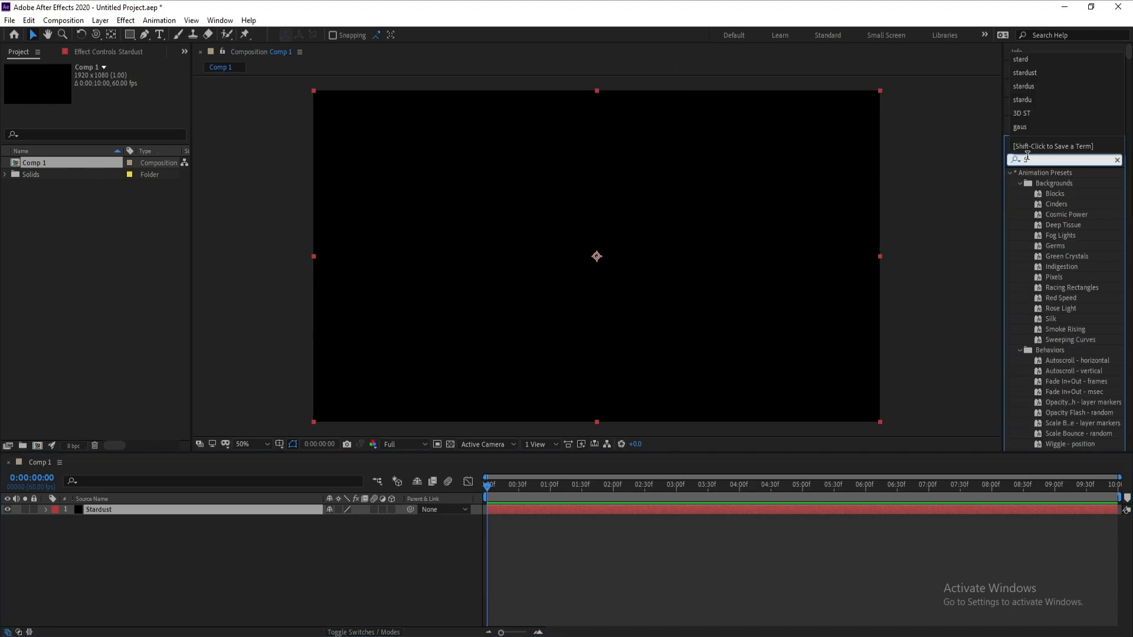
type("tardus")
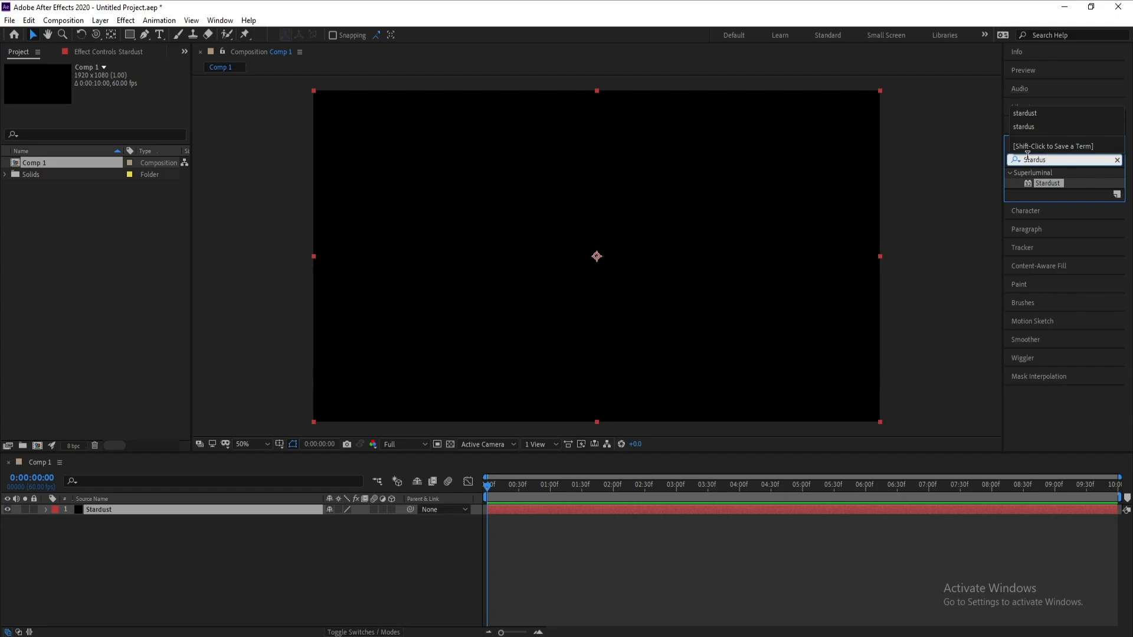
left_click_drag(1054, 182, 668, 488)
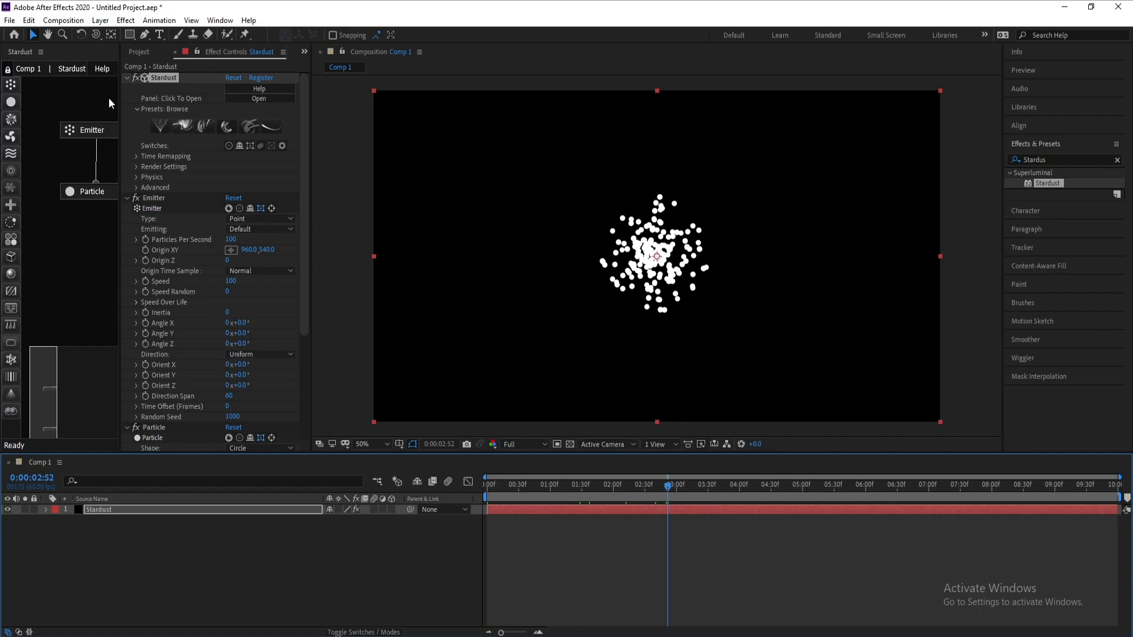
Delete the default Emitter and Particle nodes and add a Model node in their place.
left_click_drag(62, 221, 93, 131)
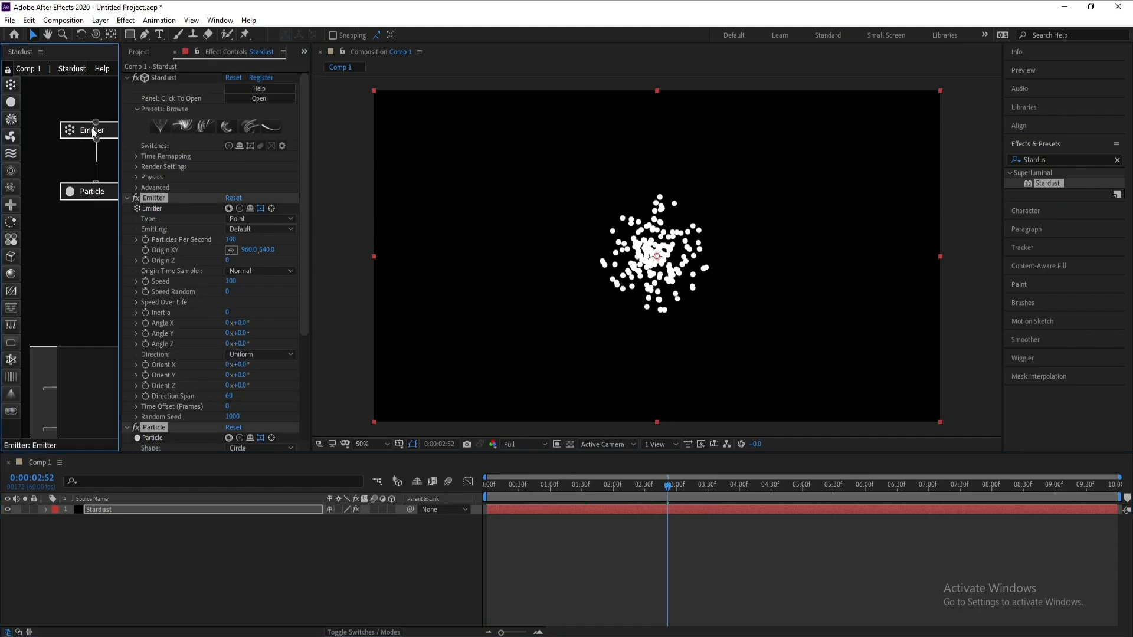
key("Delete")
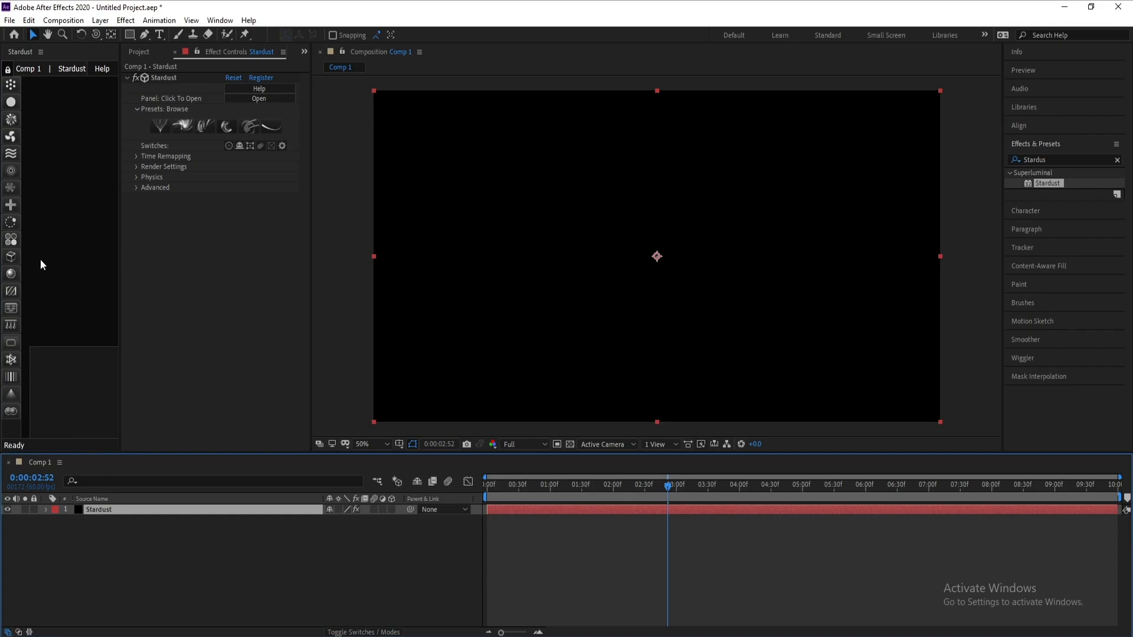
left_click_drag(15, 254, 72, 183)
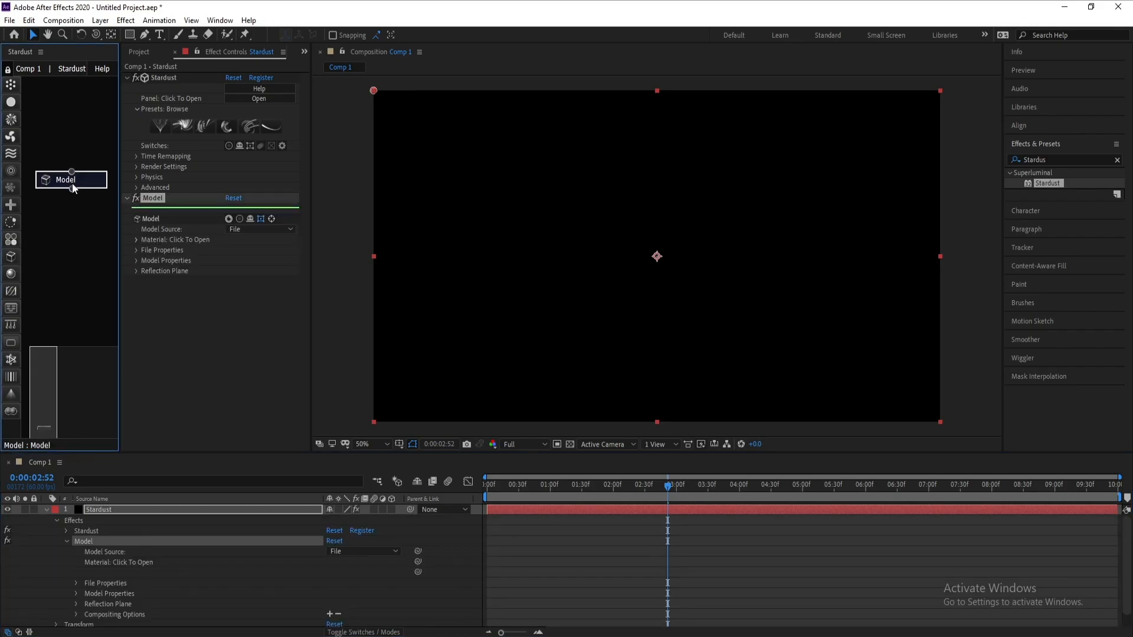
Set the Model node's source to Primitive and its primitive type to Plane.
left_click(281, 233)
left_click(281, 256)
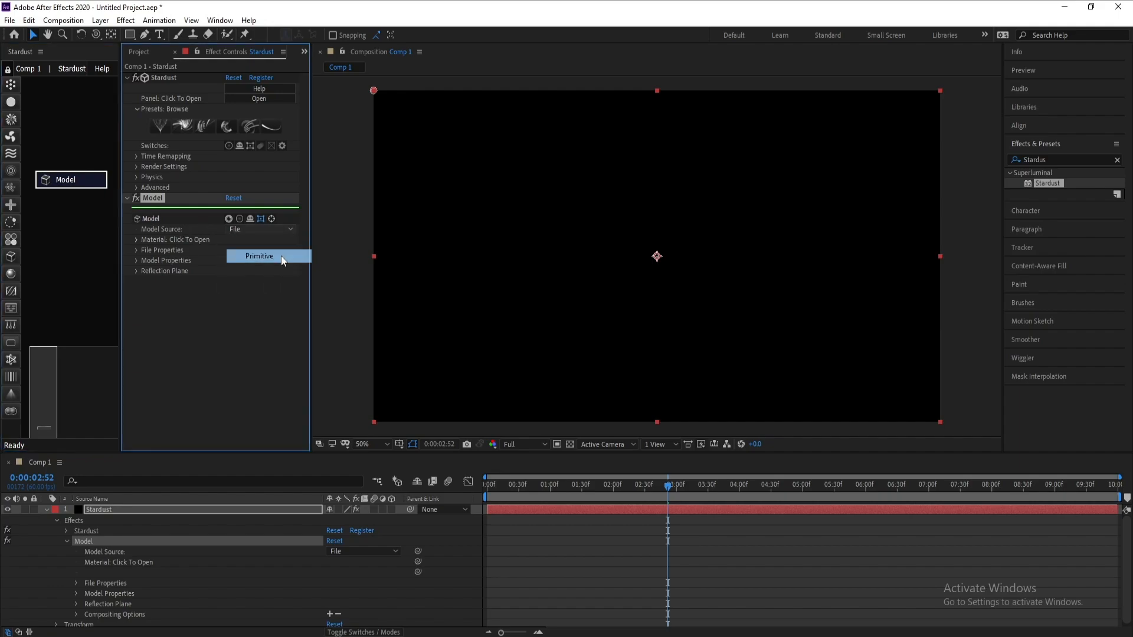
left_click(241, 261)
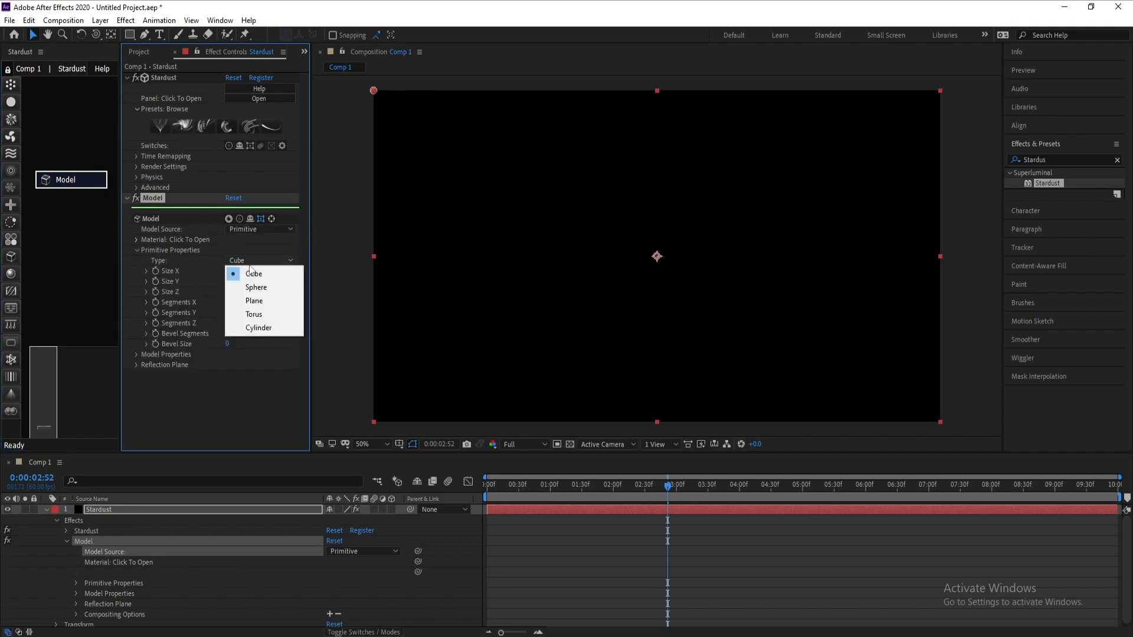
left_click(281, 301)
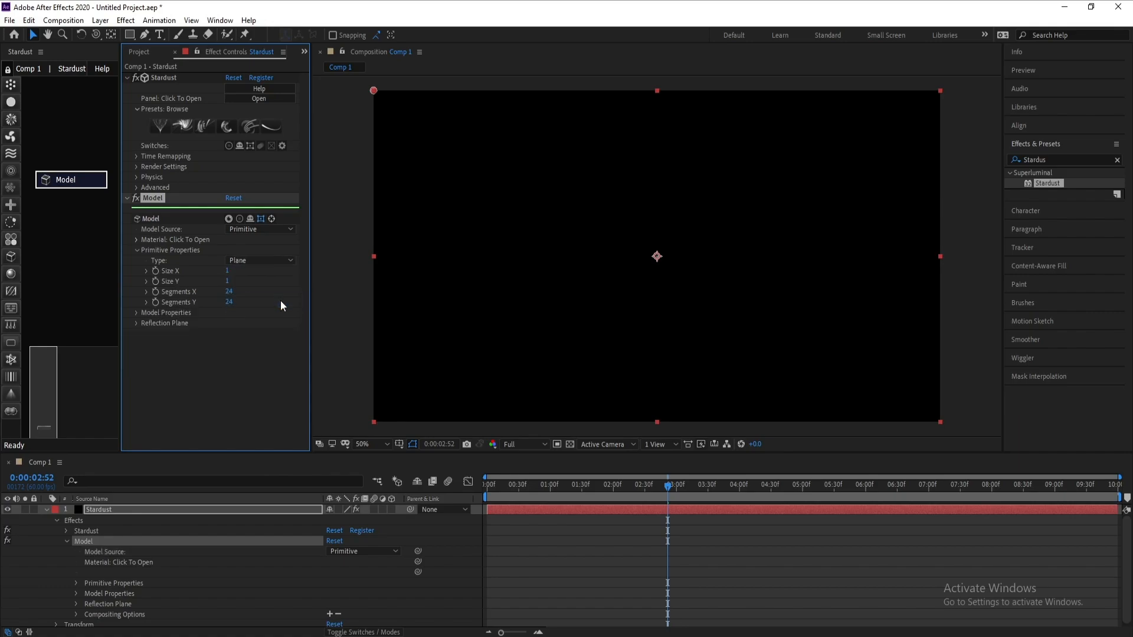
Set the plane's Size X and Size Y to 2000 each.
left_click(227, 271)
type("2000")
key("Return")
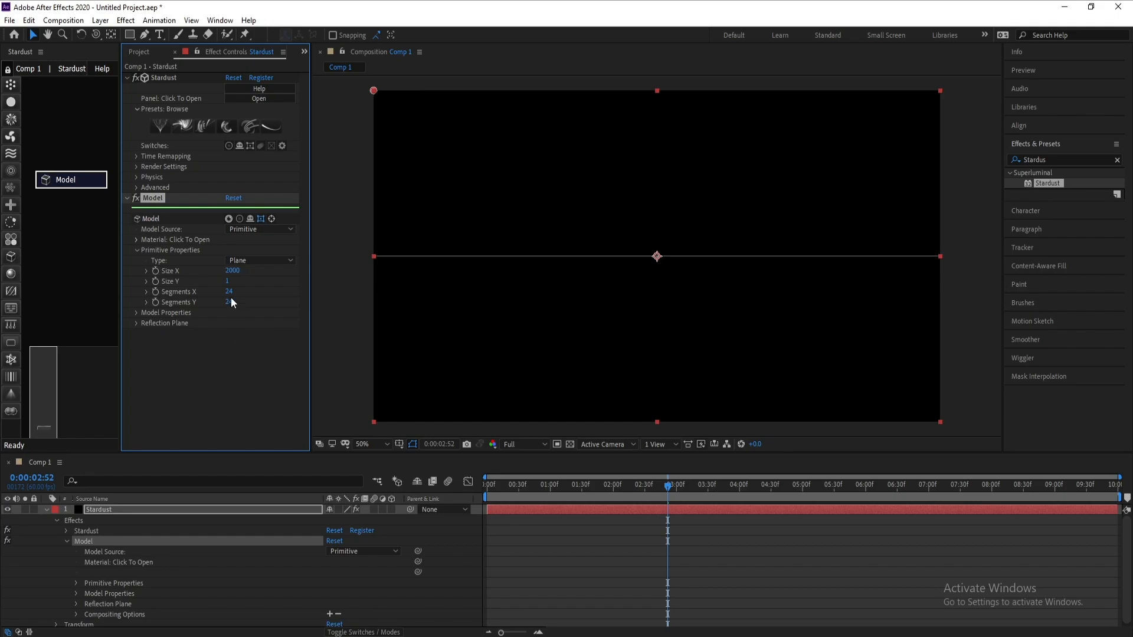
left_click(229, 281)
type("2000")
key("Return")
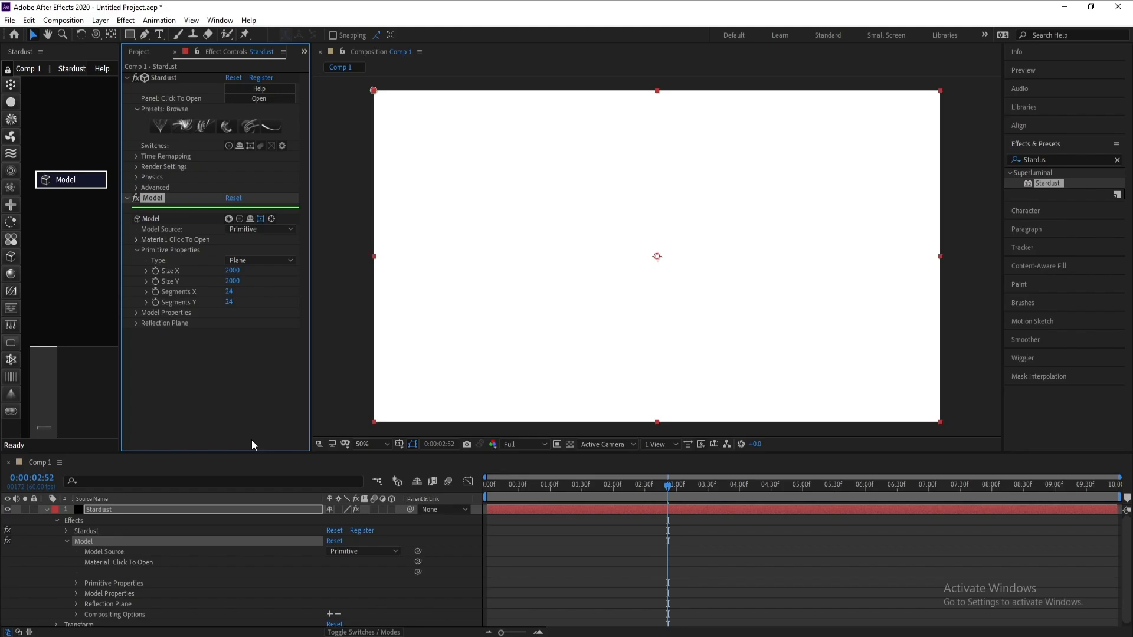
Set the plane's Segments X and Segments Y to 600 each.
left_click(229, 292)
type("600")
key("Tab")
type("600")
key("Return")
Rotate the plane flat by setting Angle X to -90° in its model properties.
left_click(136, 313)
scroll(204, 351, "down", 3)
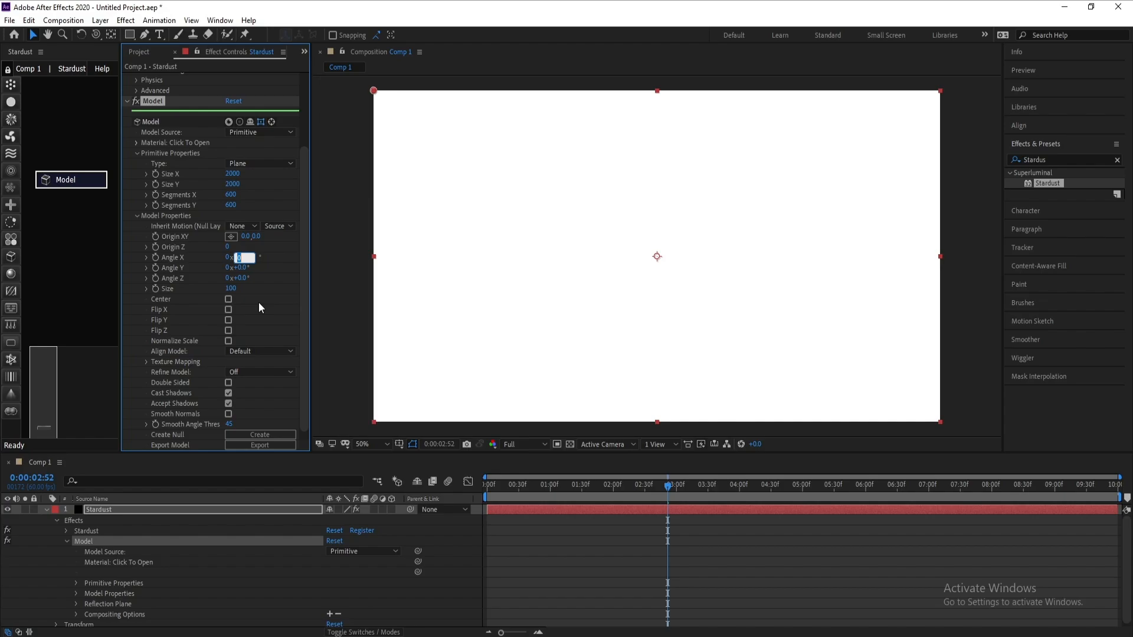
type("-90")
key("Return")
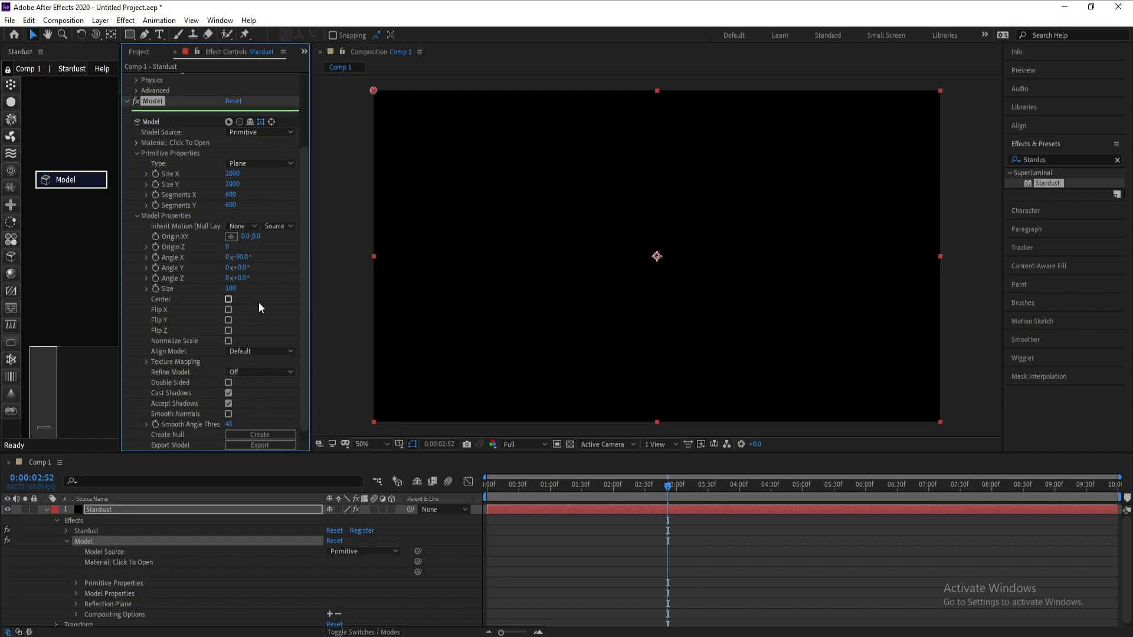
Add a two-node camera with the 50mm preset to the composition.
left_click(101, 20)
mouse_move(189, 34)
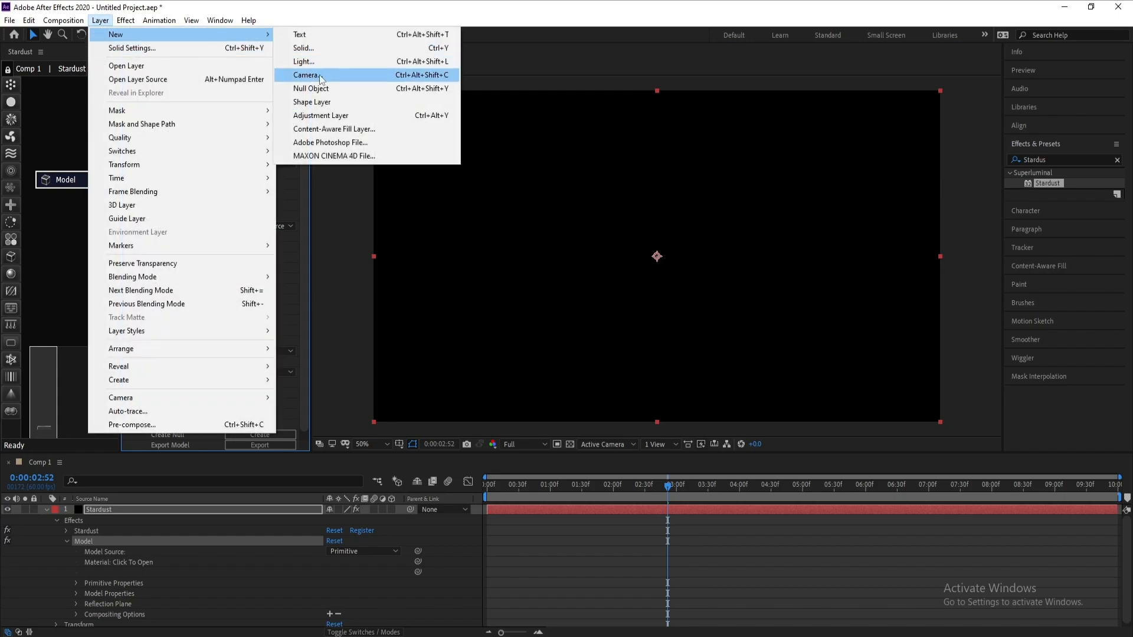
left_click(308, 75)
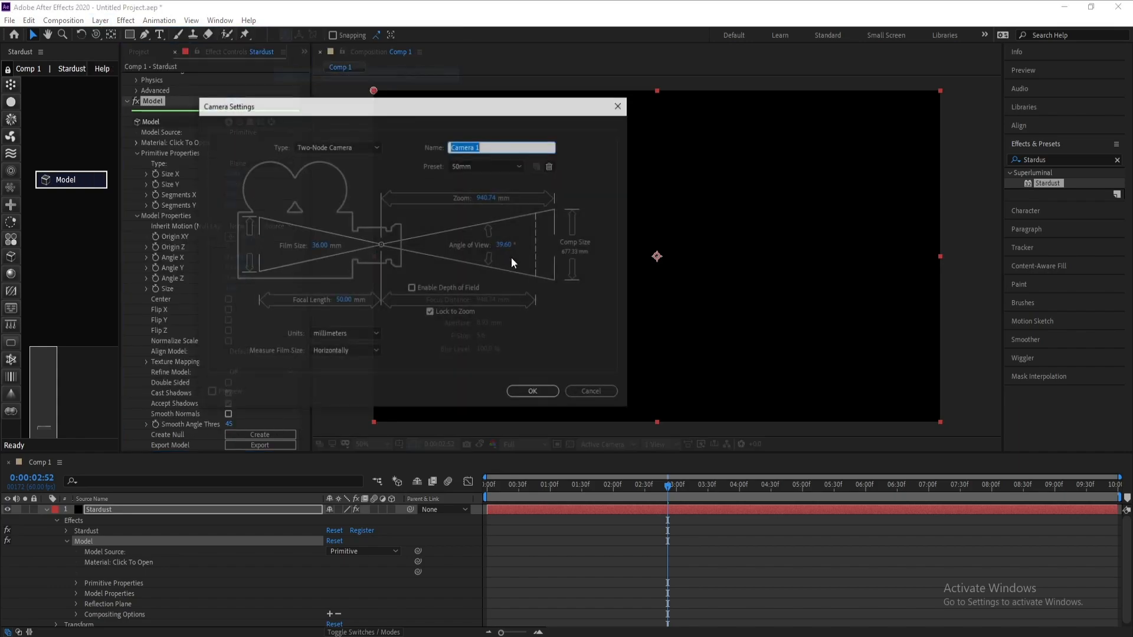
left_click(533, 388)
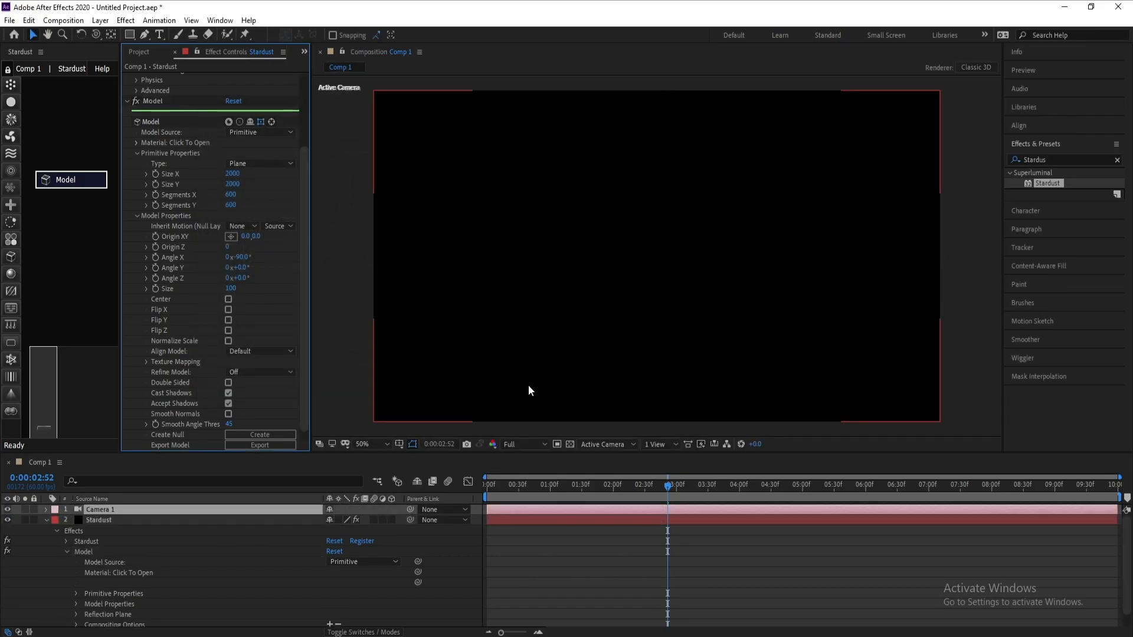
Collapse the Stardust layer and orbit the camera to look down on the plane at an angle from above.
left_click(47, 520)
left_click(95, 35)
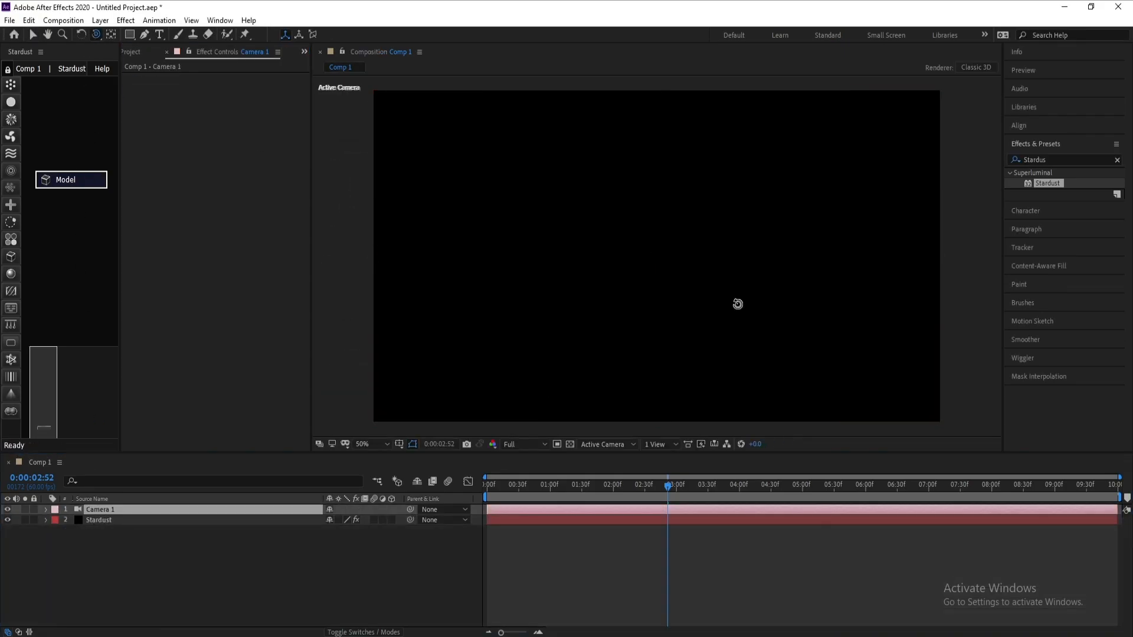
left_click_drag(645, 257, 672, 410)
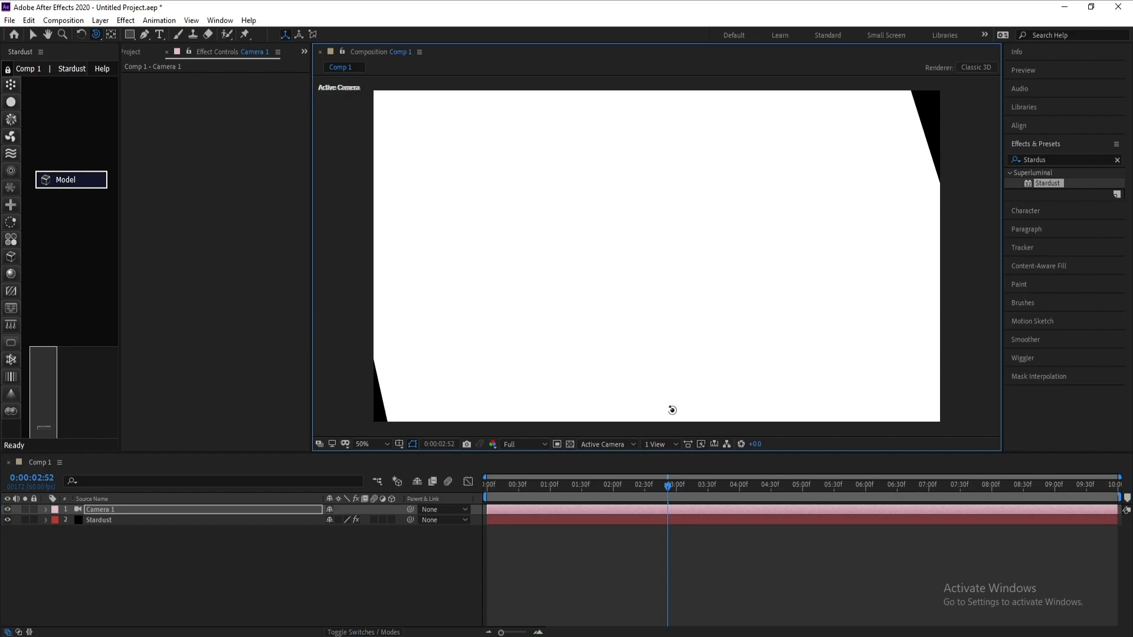
mouse_move(640, 285)
left_mouse_down()
mouse_move(604, 286)
mouse_move(671, 295)
mouse_move(645, 299)
left_mouse_up()
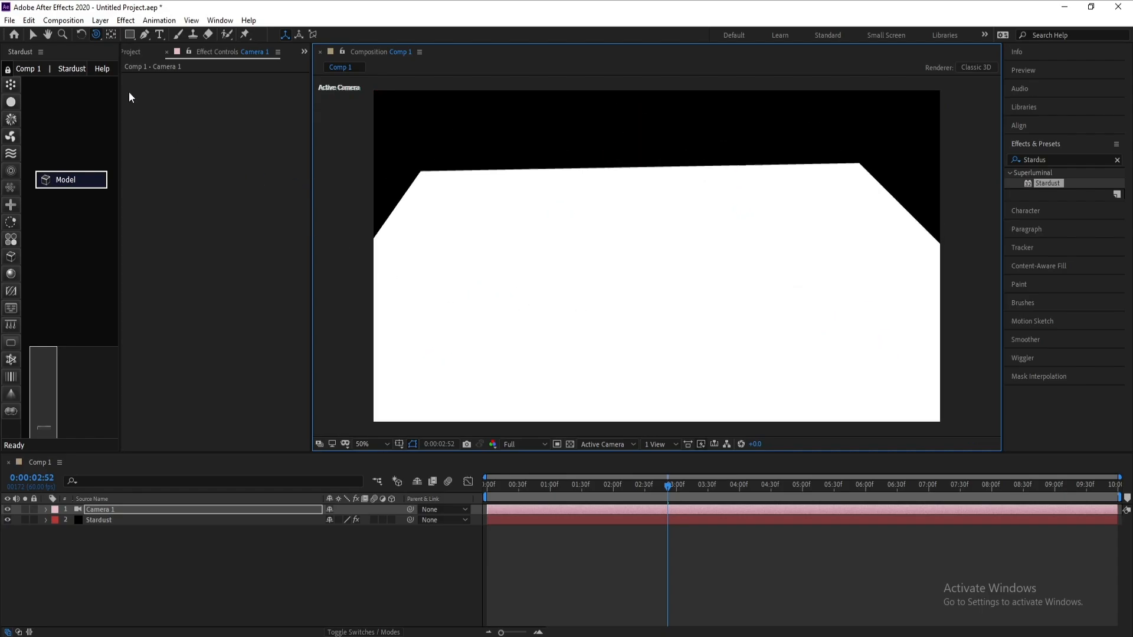
Add a white point light with 80% intensity, no falloff and no cast shadows.
left_click(101, 20)
mouse_move(121, 37)
left_click(309, 61)
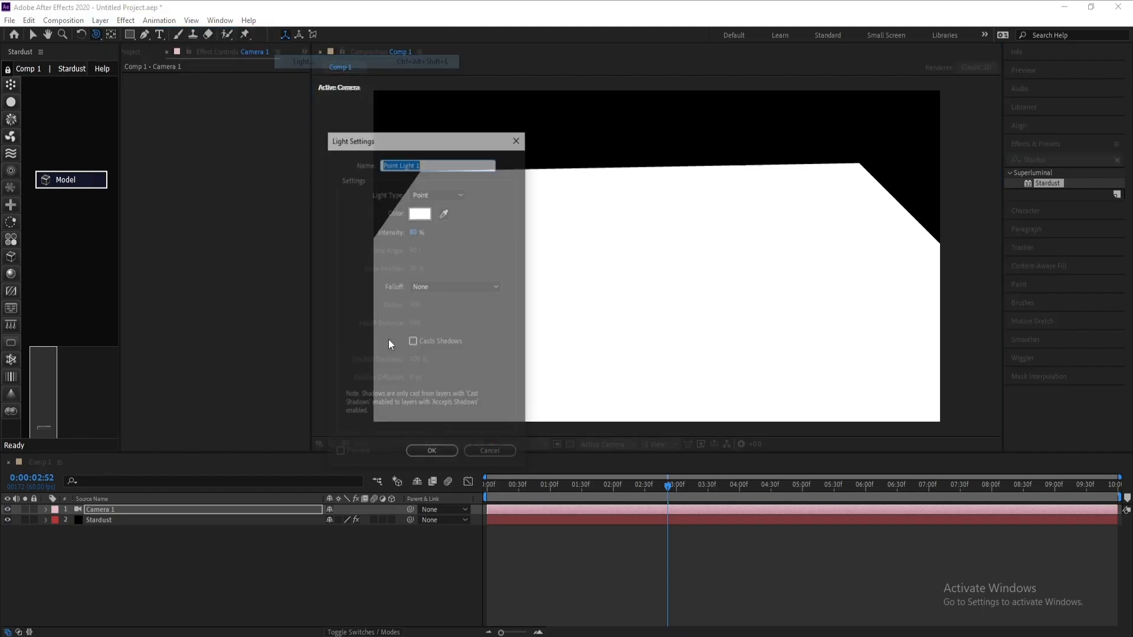
left_click_drag(416, 142, 379, 142)
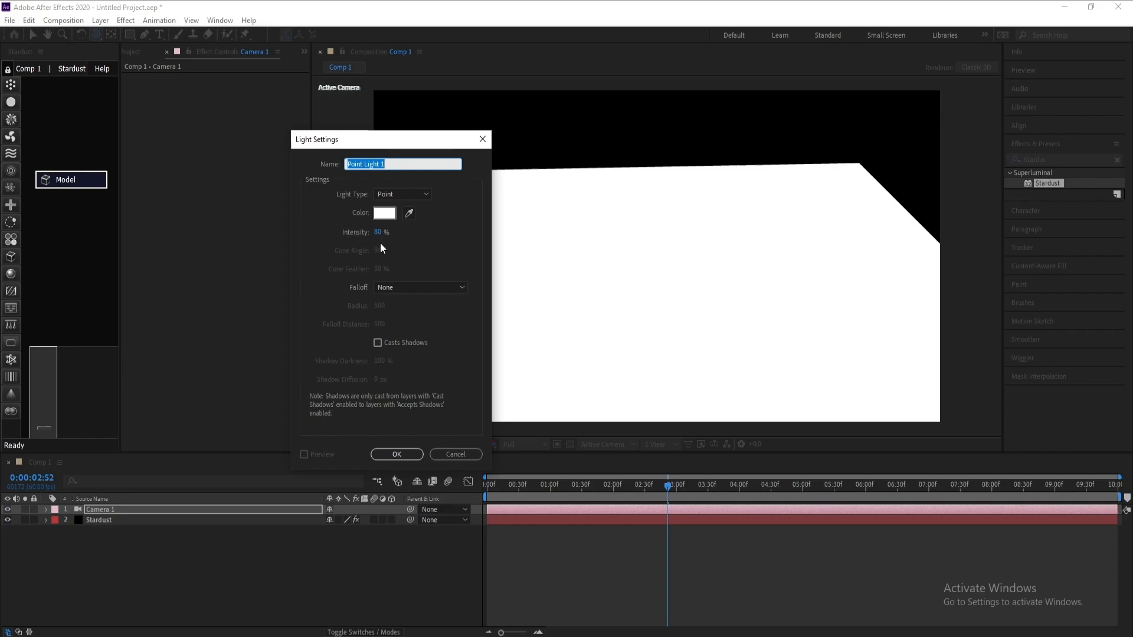
left_click(404, 451)
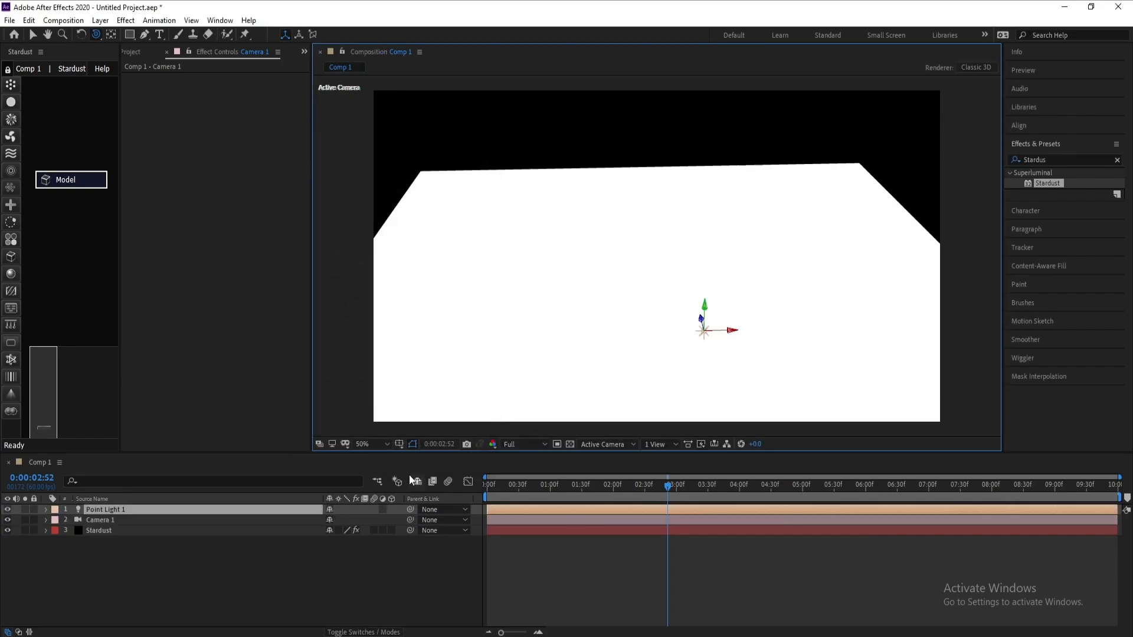
Raise the point light along its vertical axis so it sits above the plane.
left_click(33, 34)
left_click_drag(704, 308, 706, 204)
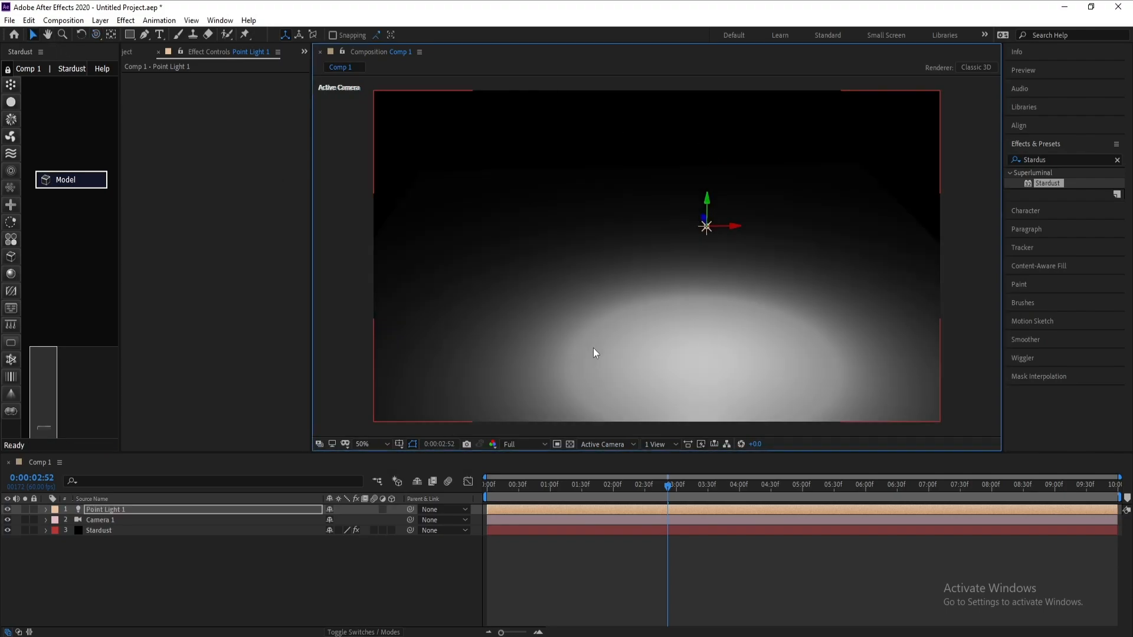
left_click(109, 531)
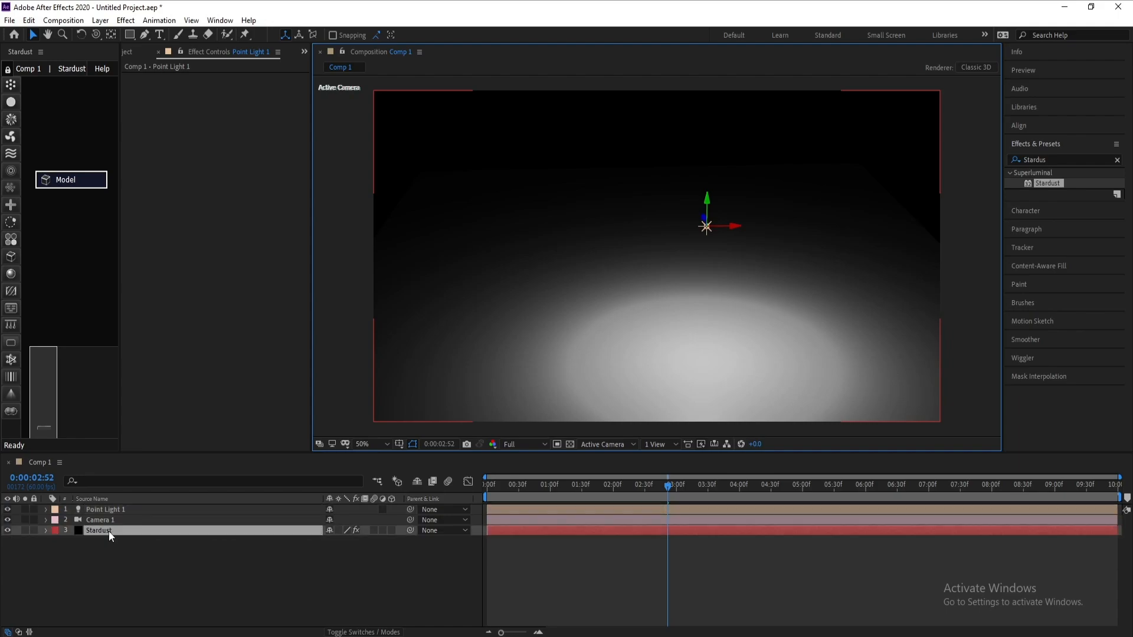
left_click(704, 226)
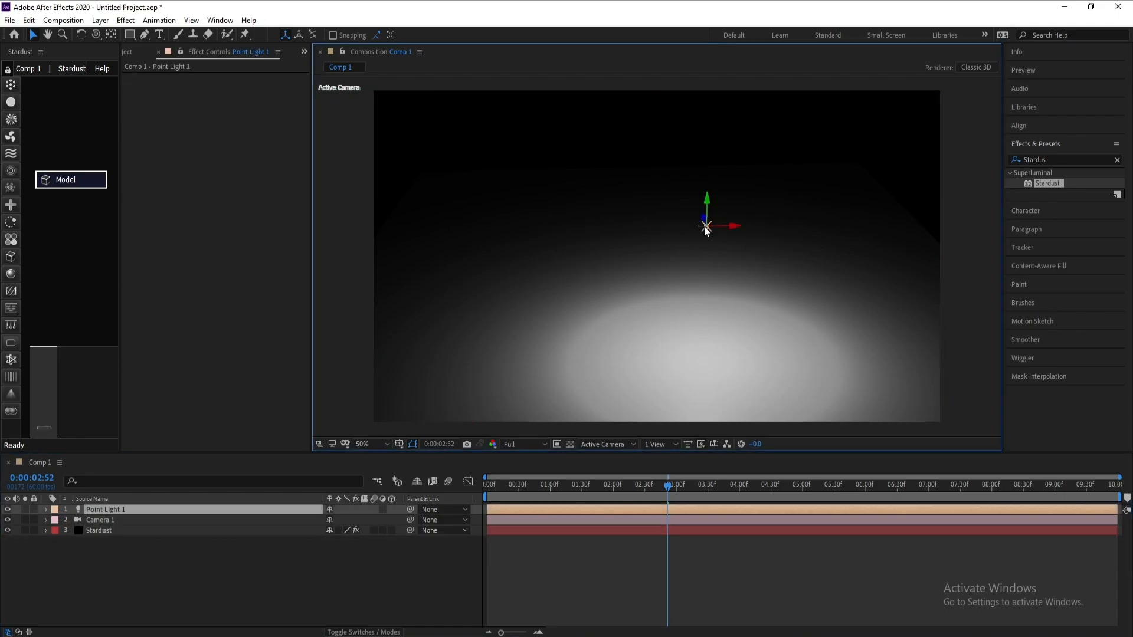
Add a Deform node to the Stardust layer's effect and connect the Model node to it.
left_click(115, 531)
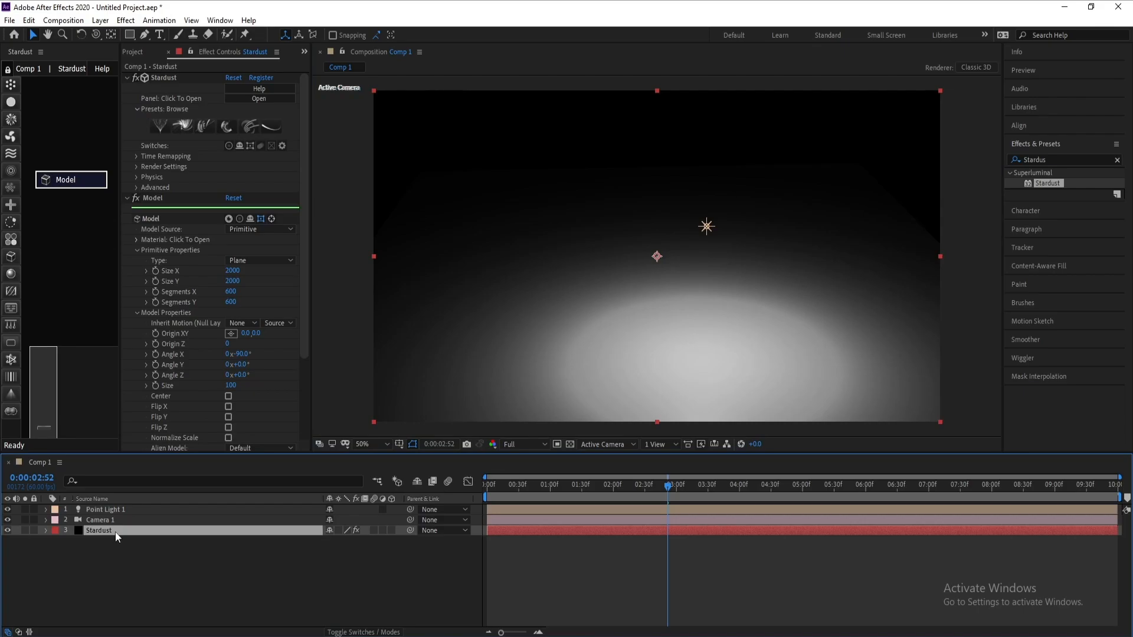
left_click_drag(11, 291, 66, 239)
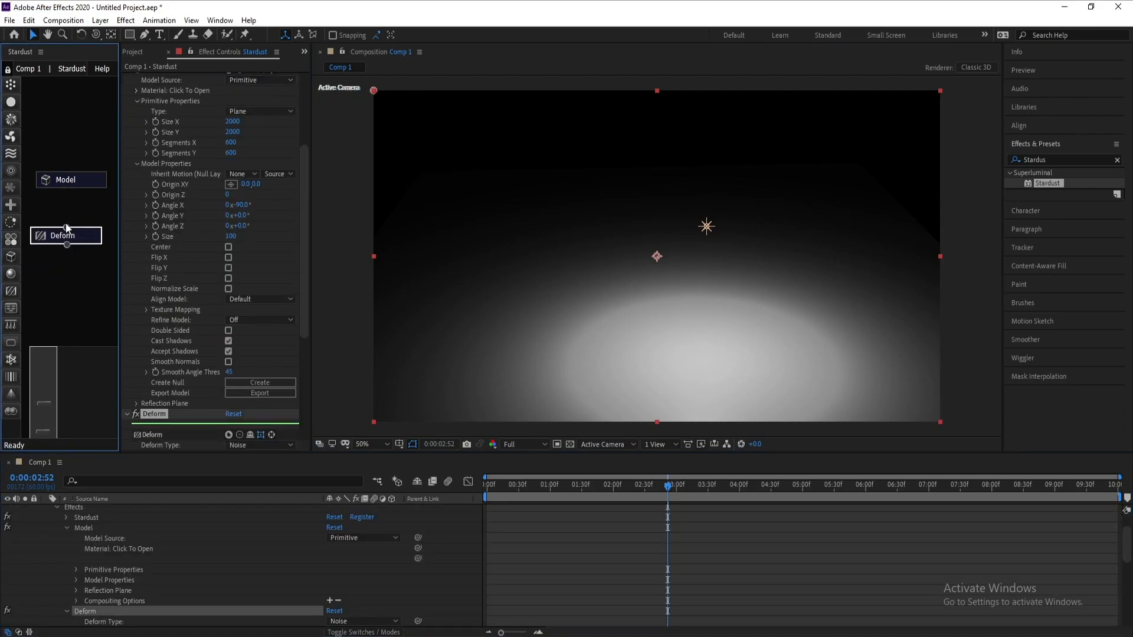
left_click_drag(69, 184, 69, 181)
left_click_drag(303, 235, 307, 341)
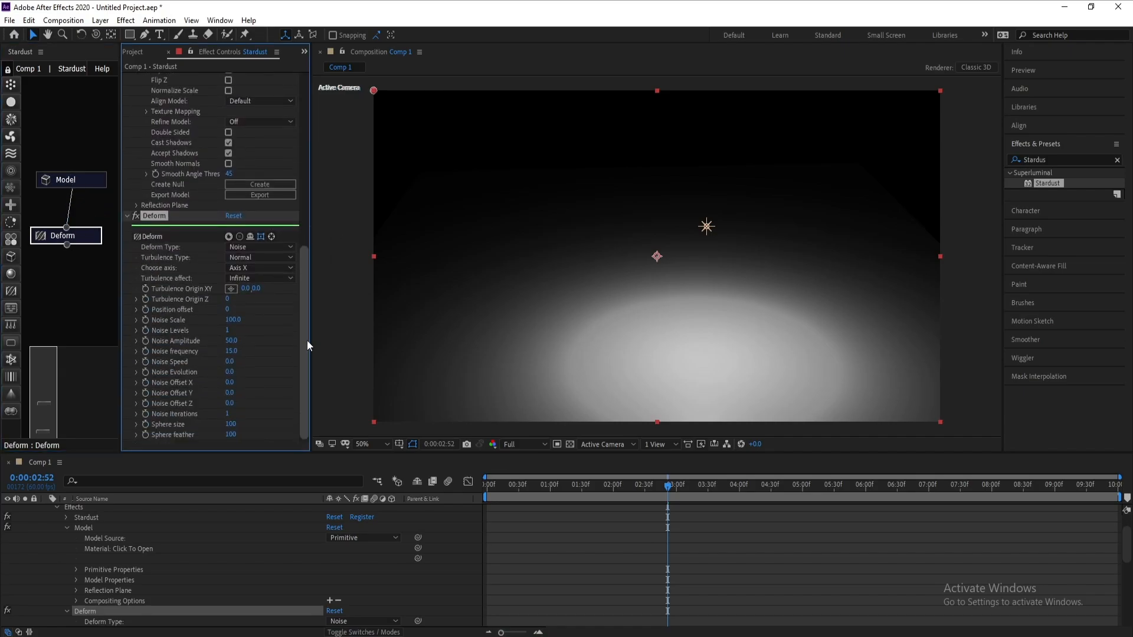
Set the Deform node's deform type to Maps.
left_click(261, 247)
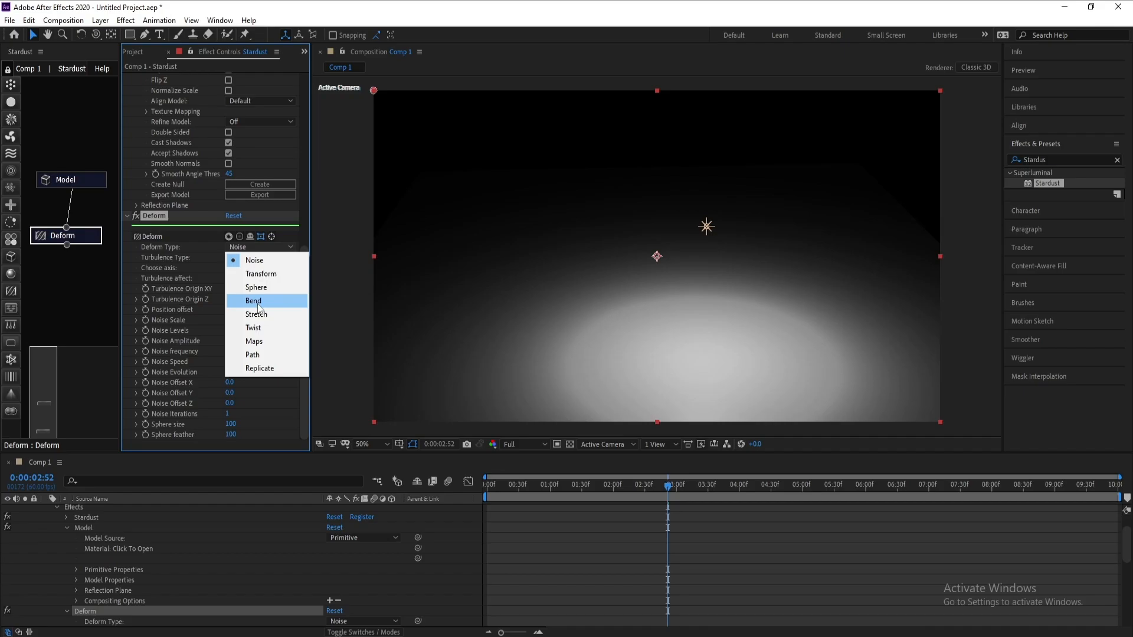
left_click(268, 340)
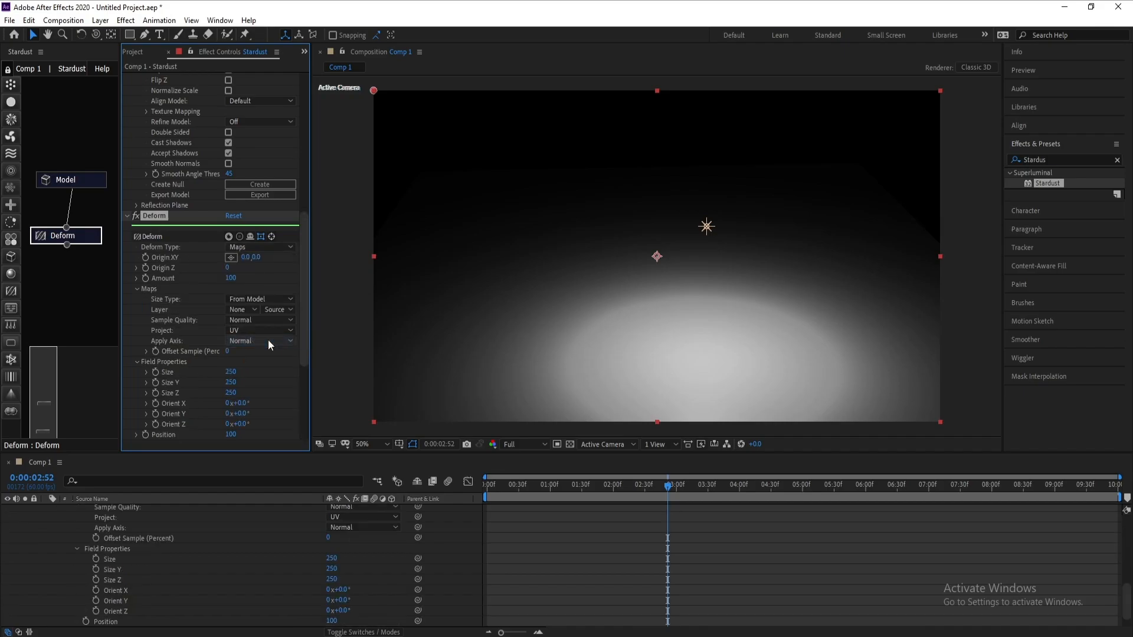
scroll(108, 564, "up", 4)
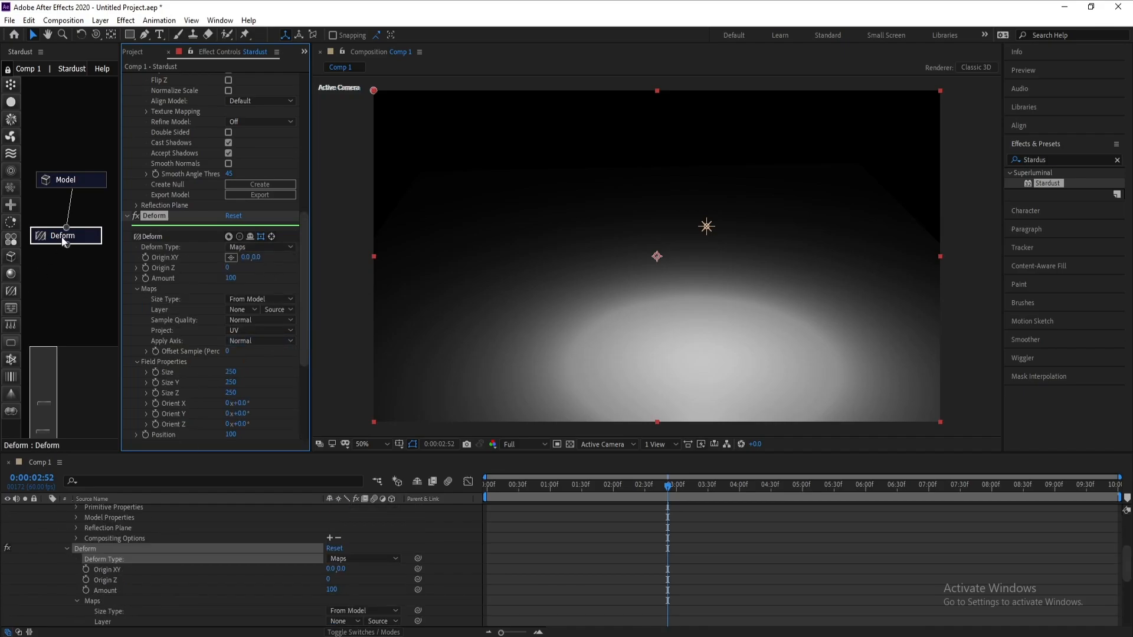
Create a new comp-sized black solid layer named Fractal Noise.
left_click(100, 20)
mouse_move(177, 34)
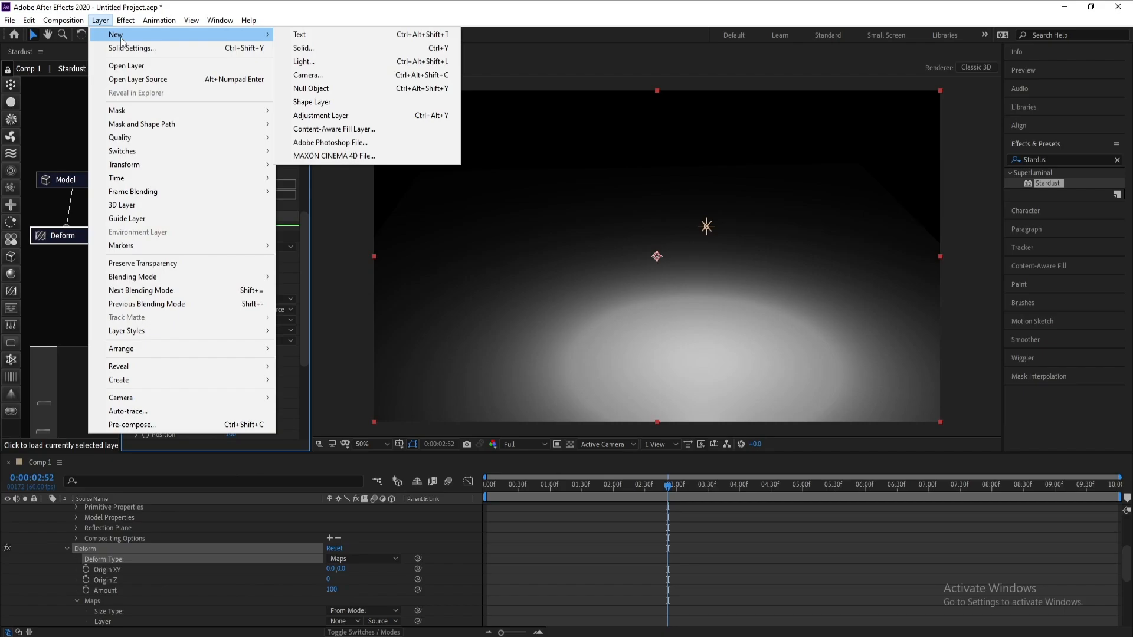
left_click(353, 47)
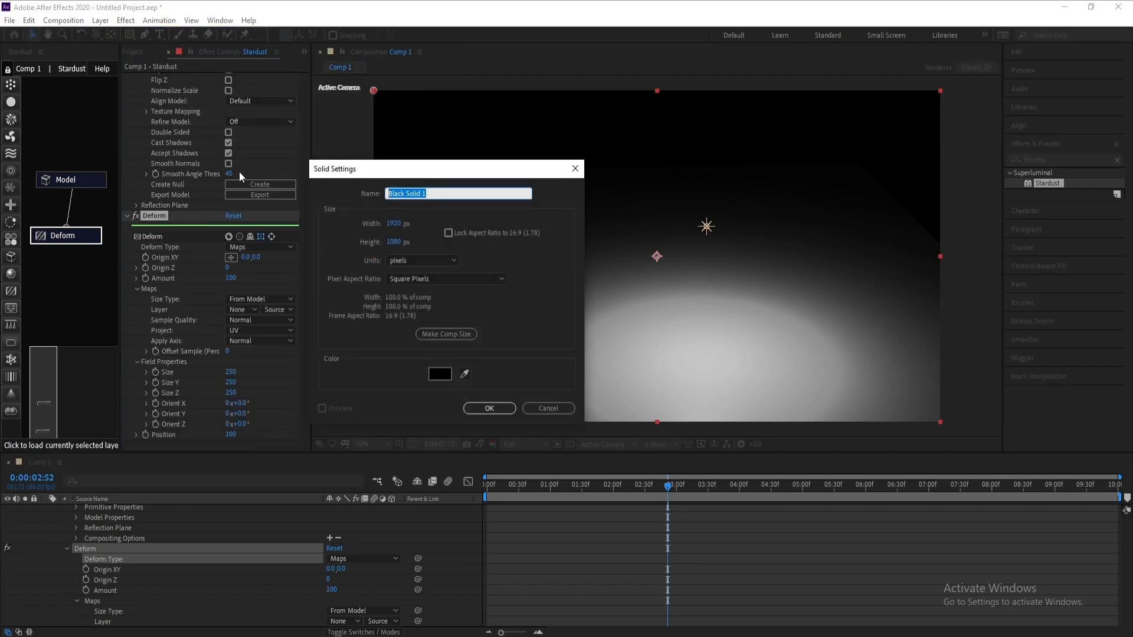
type("Fractal Noisre")
key("Return")
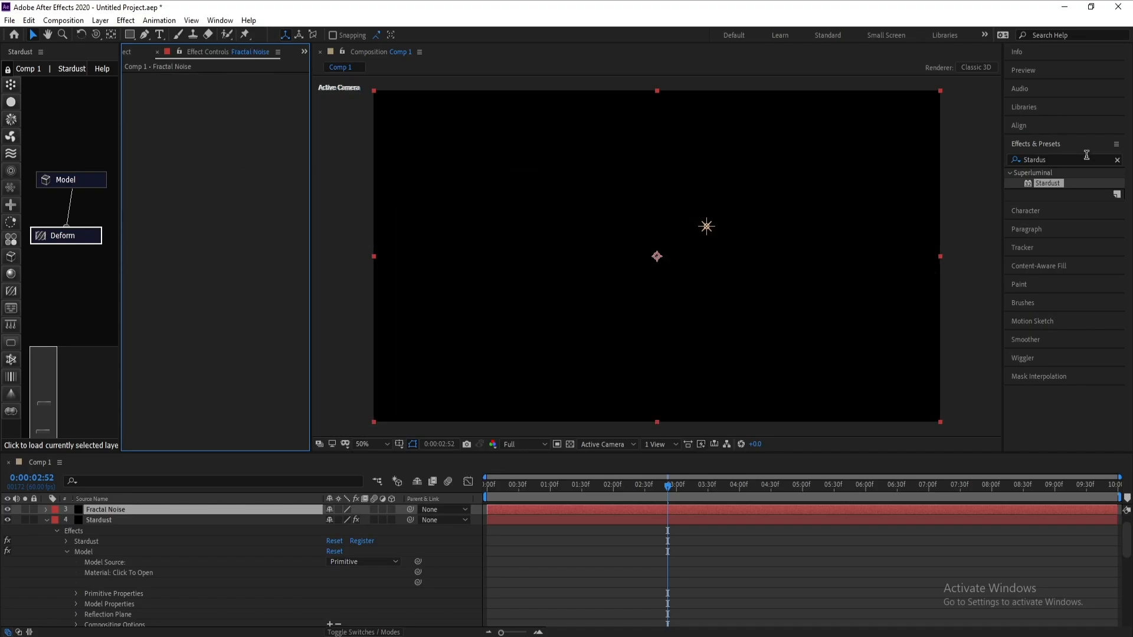
Find the Noise & Grain Fractal Noise effect and apply it to the Fractal Noise solid.
left_click_drag(1056, 160, 954, 160)
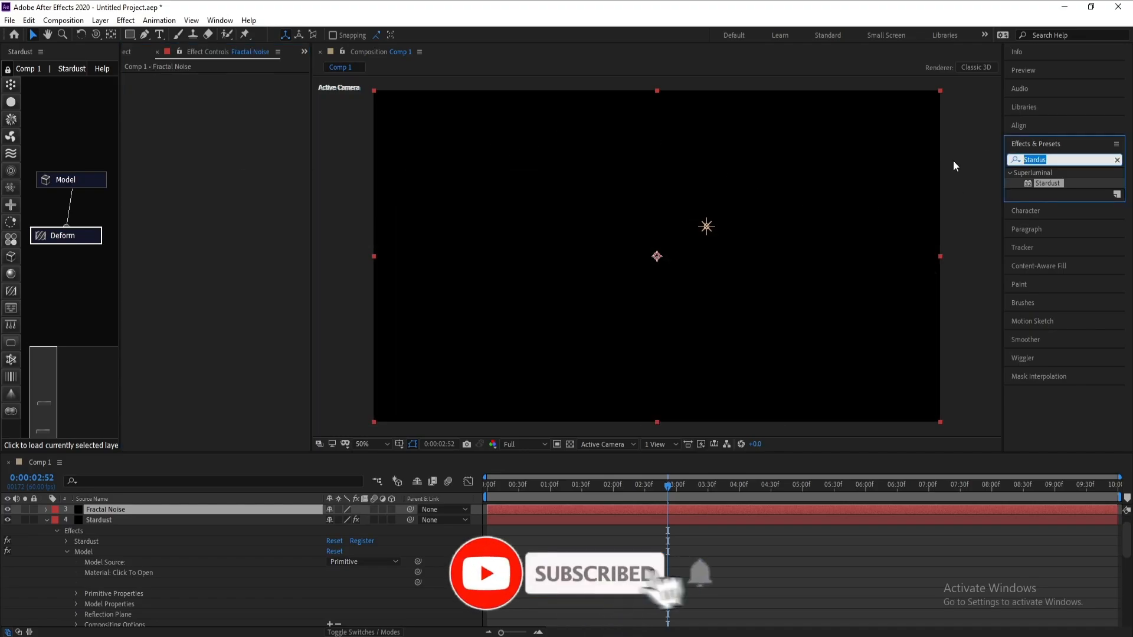
type("f")
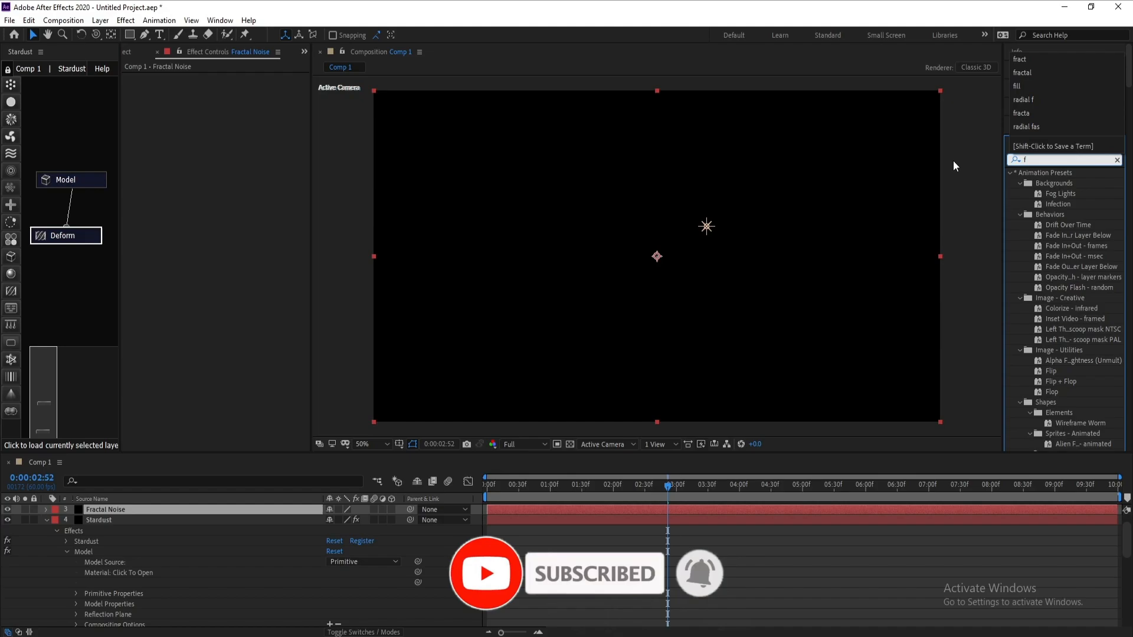
type("tacta")
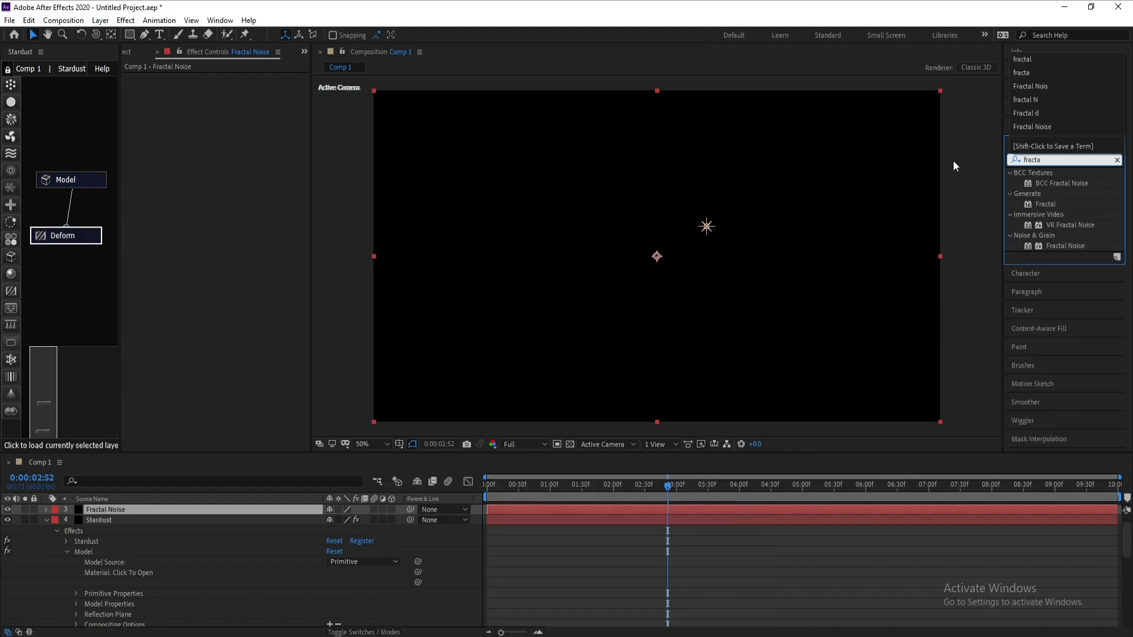
left_click(1057, 244)
left_click(1058, 245)
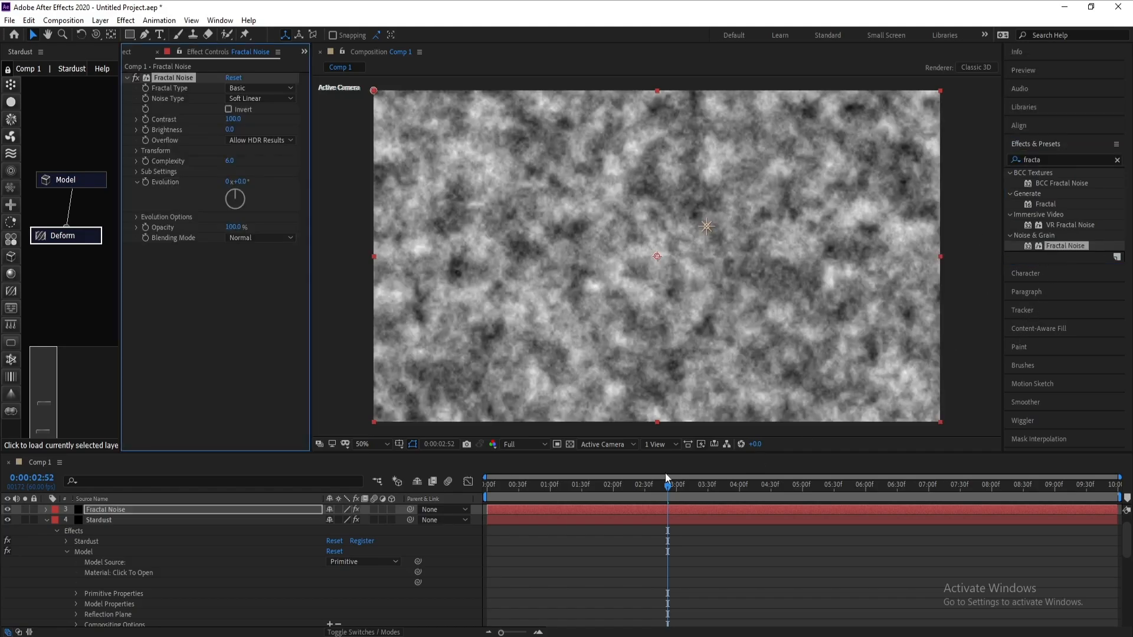
Set the Fractal Noise type to Dynamic Twist, with contrast 114 and brightness -20.
left_click(251, 88)
left_click(278, 192)
left_click_drag(234, 119, 220, 133)
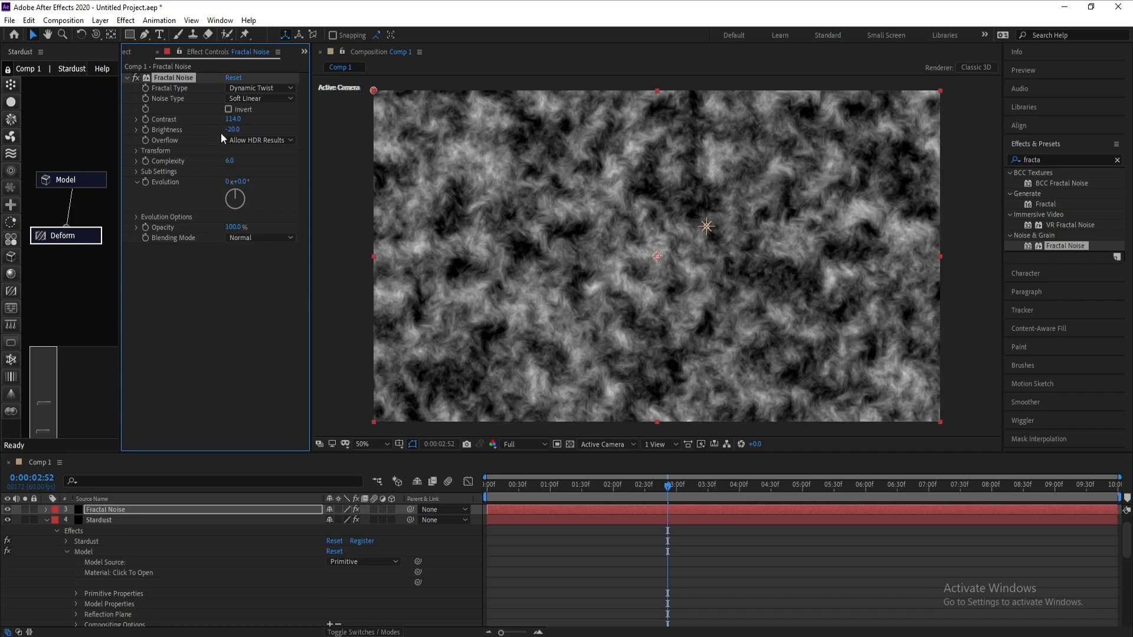
Enlarge the fractal noise scale to 204 and lower its complexity to 4.9.
left_click(136, 151)
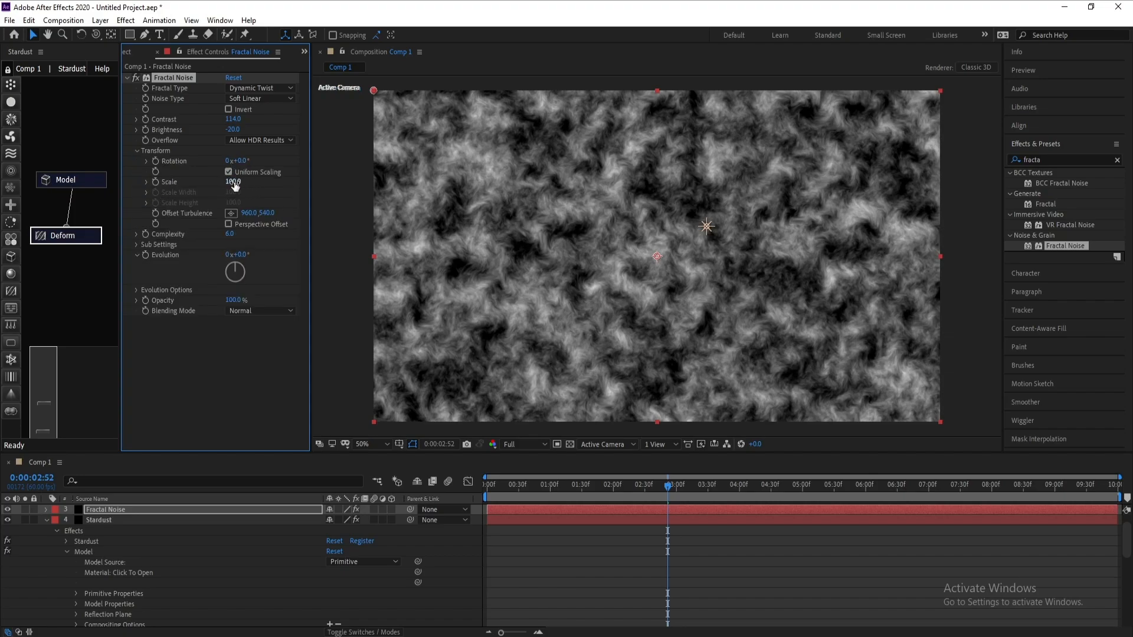
left_click_drag(235, 185, 301, 189)
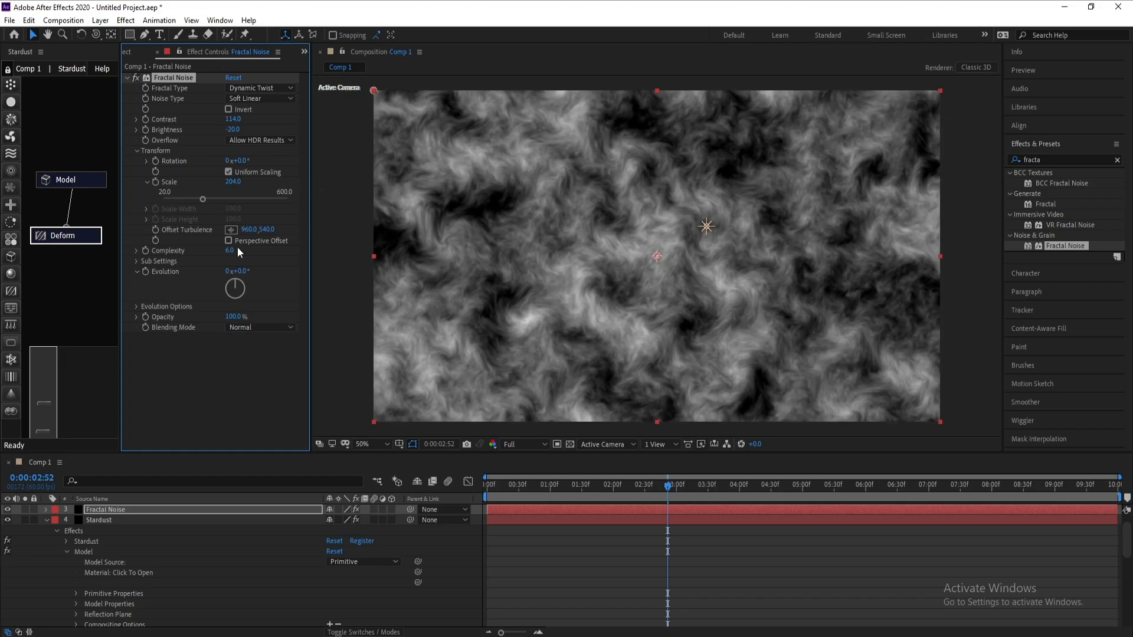
left_click_drag(233, 255, 168, 258)
left_click_drag(668, 497, 610, 497)
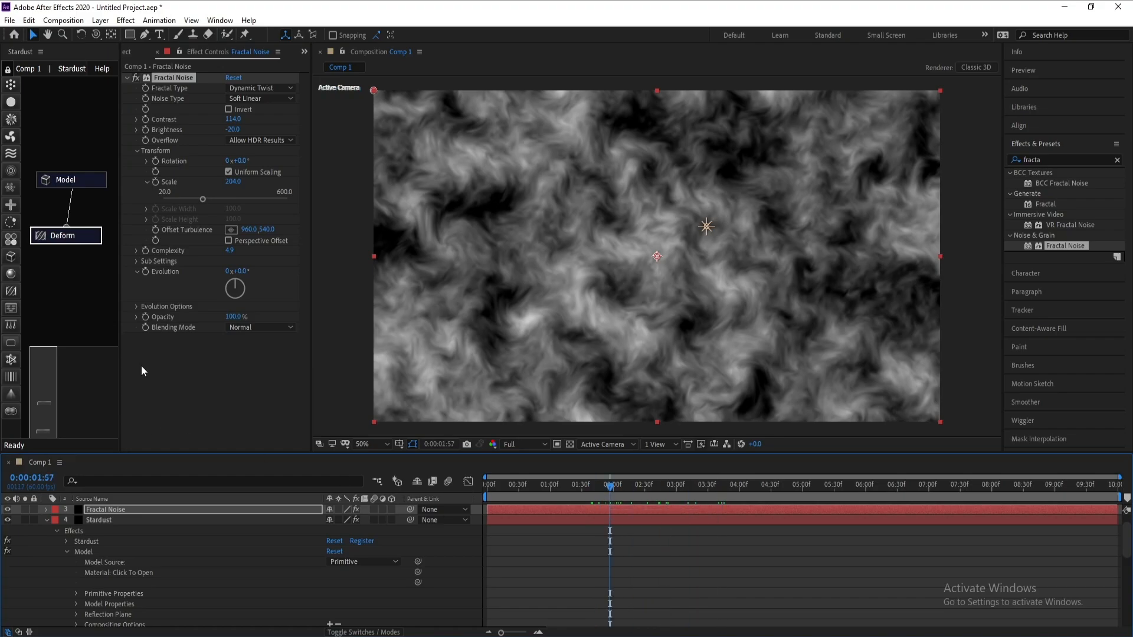
Drive the Fractal Noise Evolution with the expression time*100 and preview the motion.
left_click(145, 272, "alt")
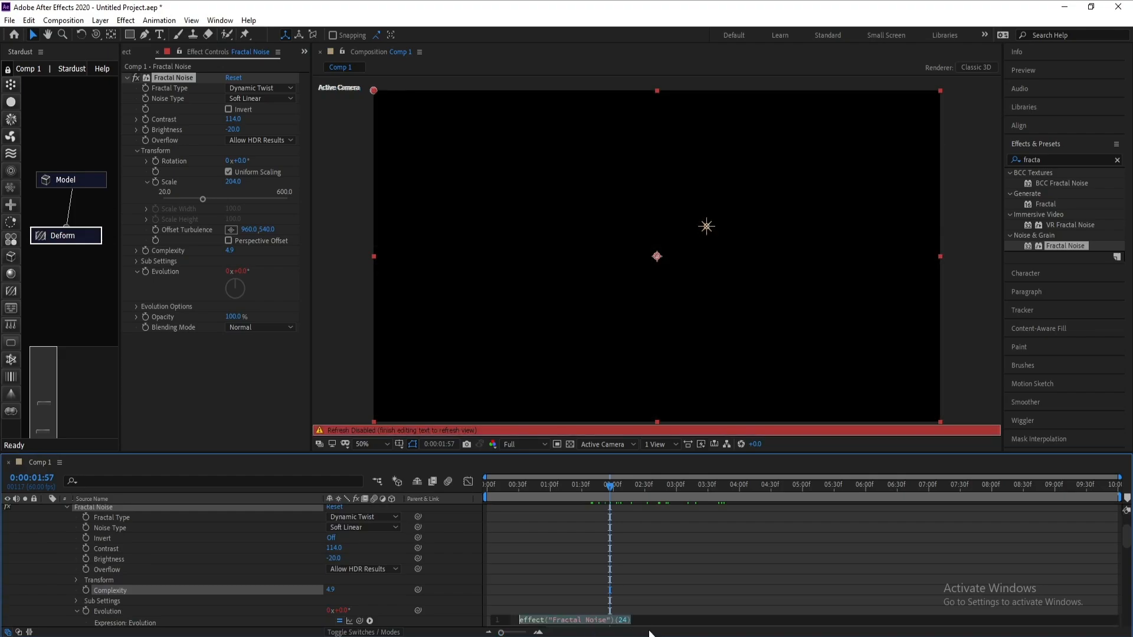
type("time")
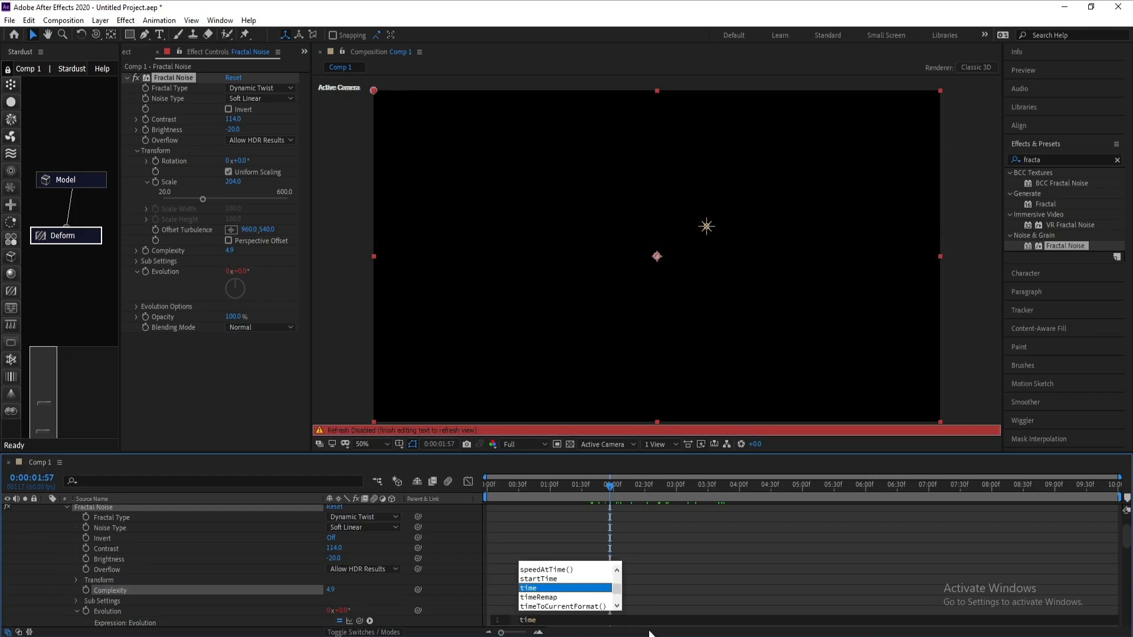
type("(")
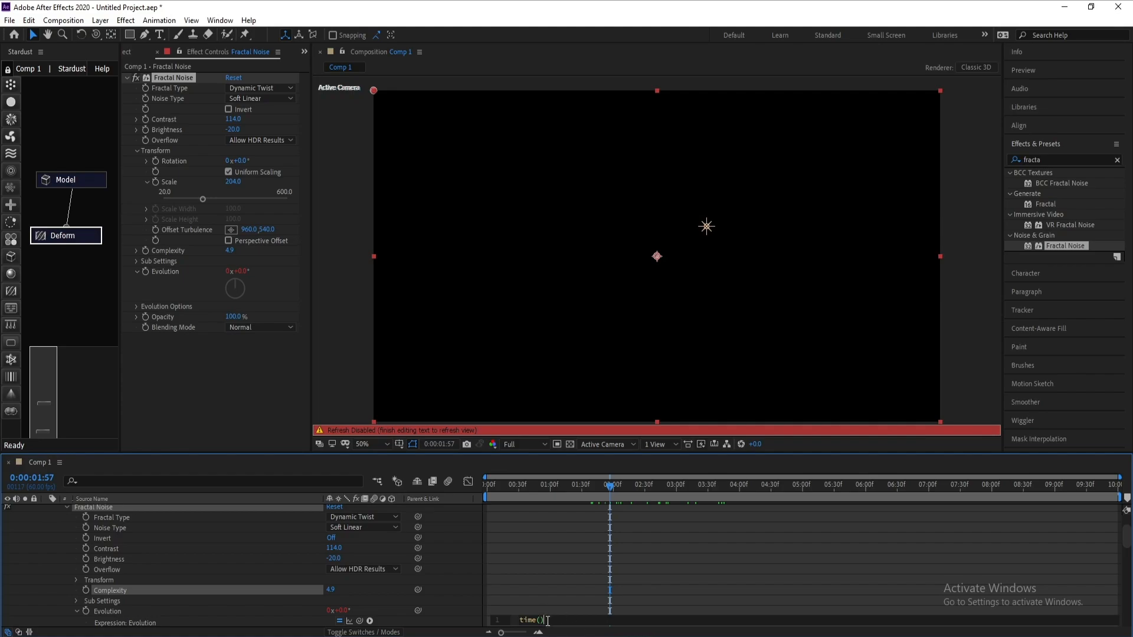
left_click_drag(546, 621, 537, 621)
key("BackSpace")
type("*100")
left_click(345, 386)
key("space")
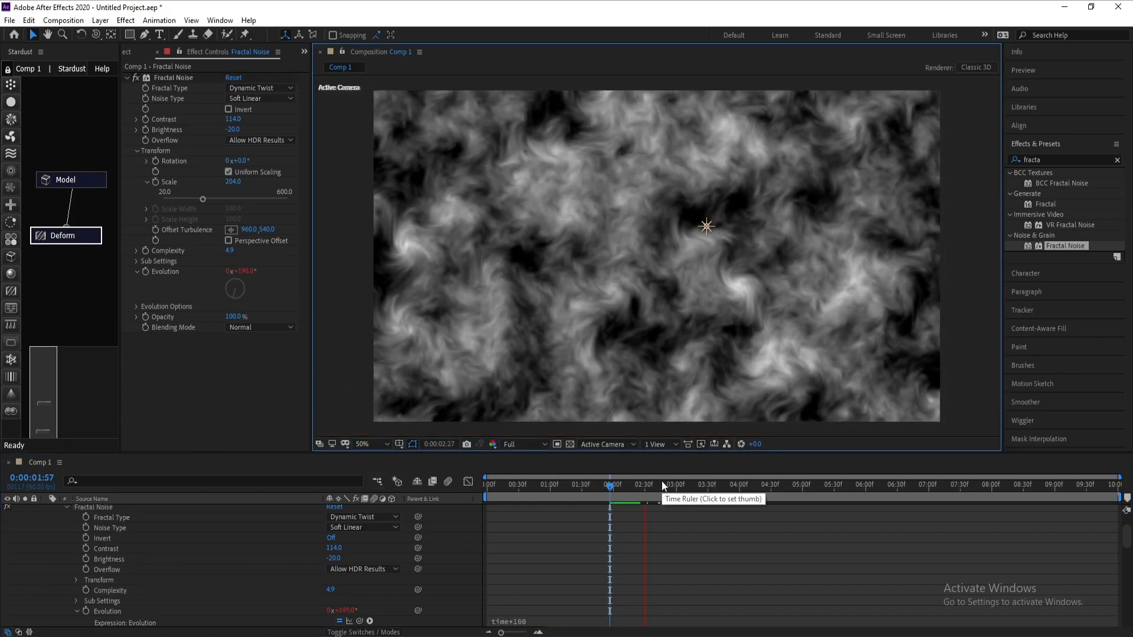
key("space")
Keyframe Offset Turbulence at the comp's start, move it to 1526, 204 at the last frame, and preview the animation.
left_click_drag(659, 485, 323, 460)
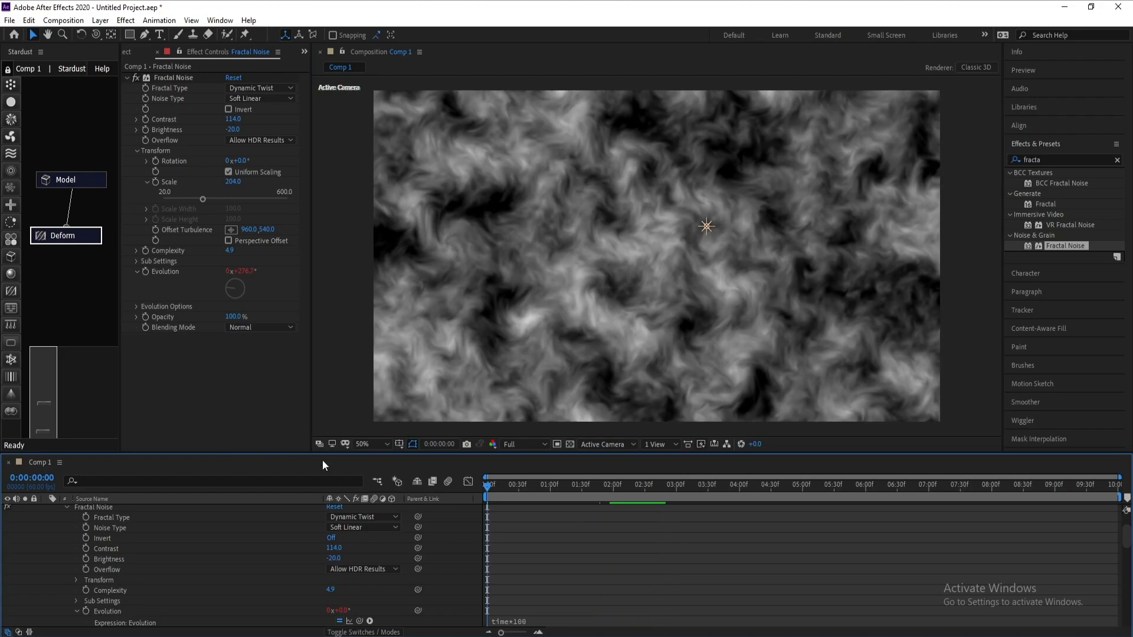
left_click(154, 234)
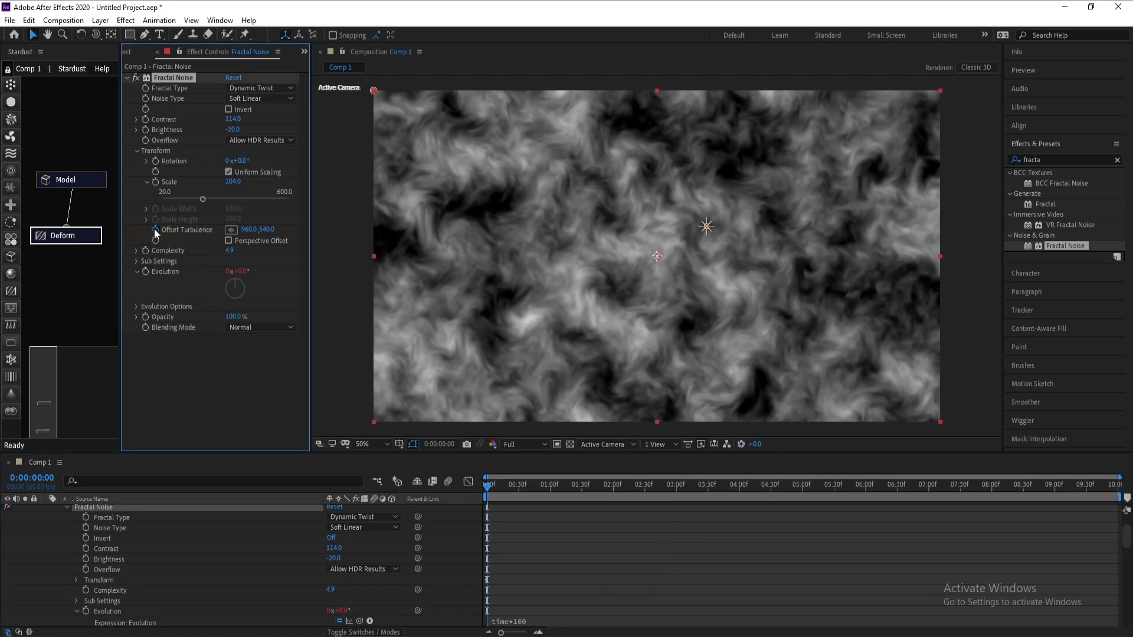
left_click_drag(1060, 493, 1116, 493)
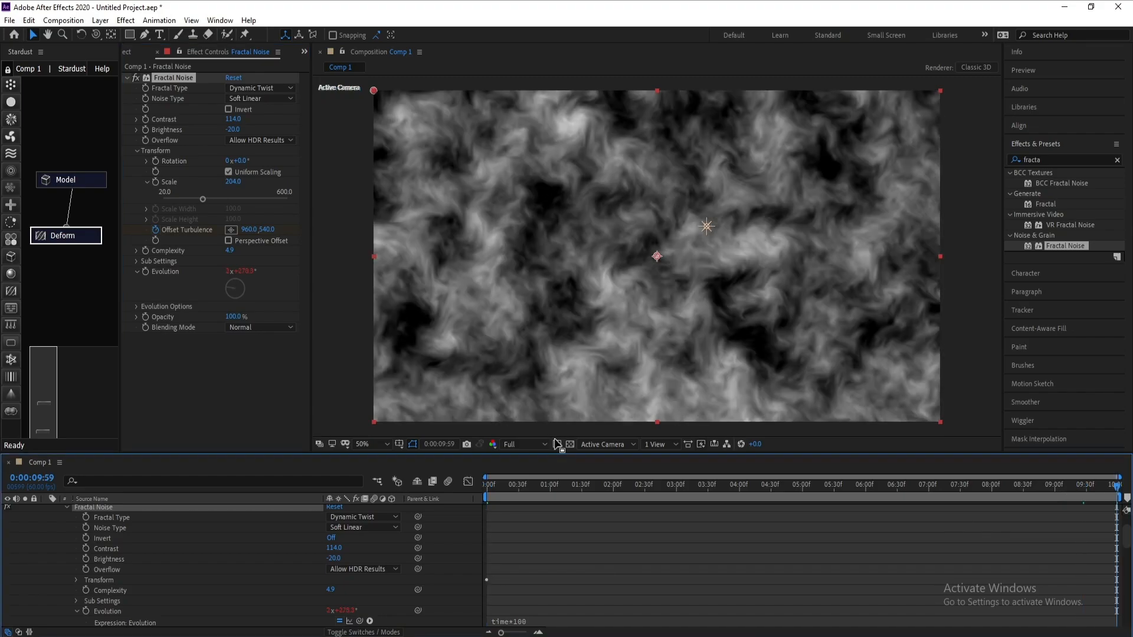
left_click_drag(659, 256, 824, 151)
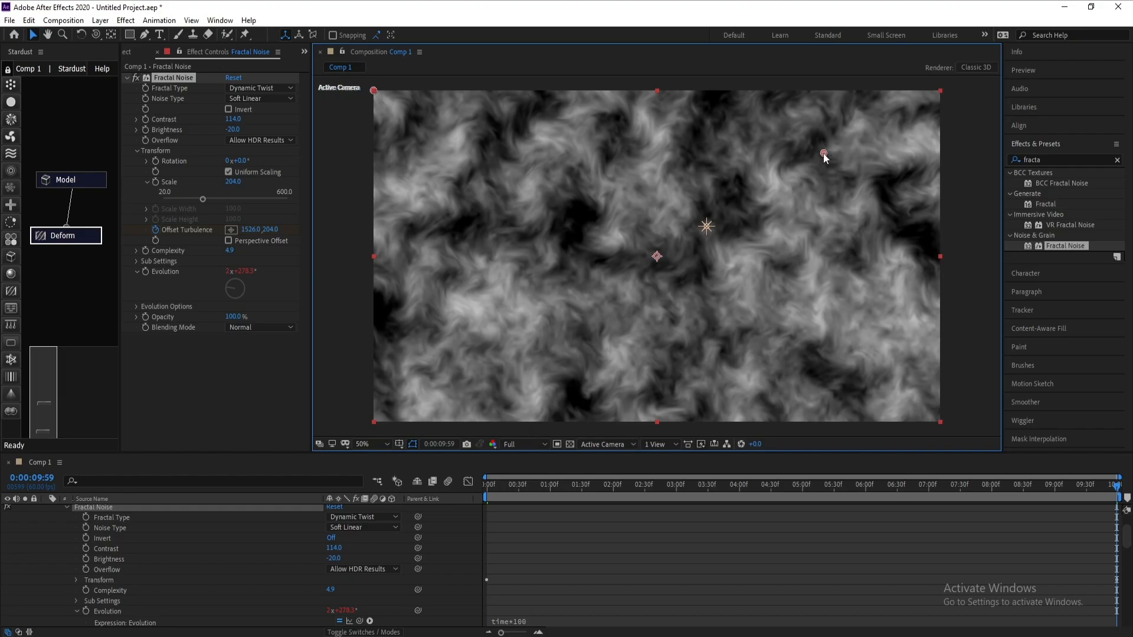
left_click_drag(495, 490, 459, 493)
key("space")
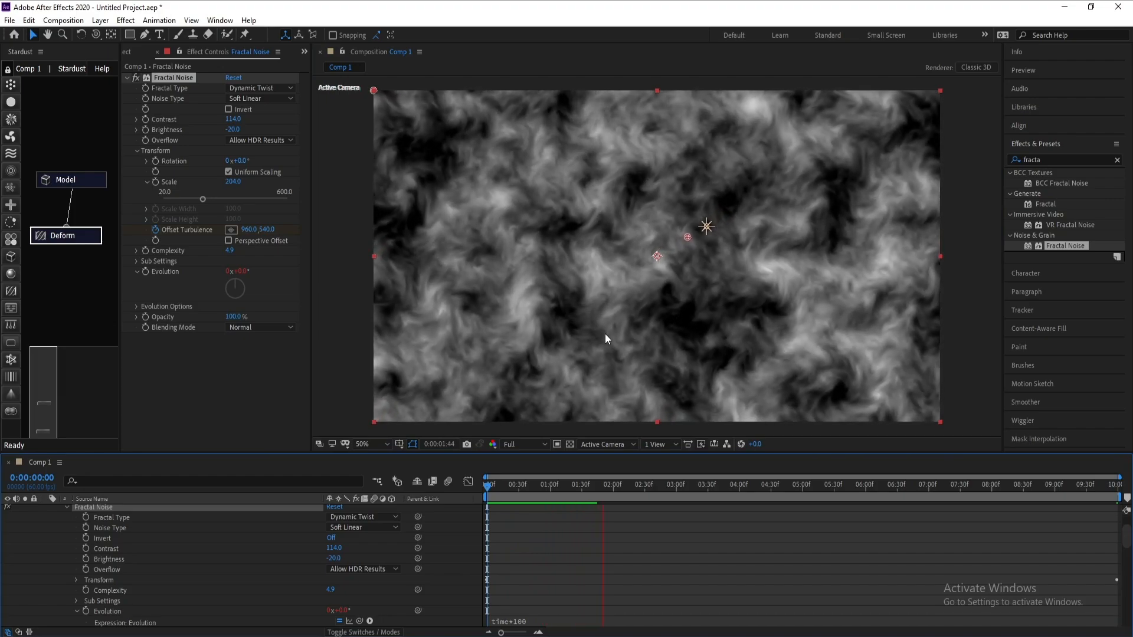
key("space")
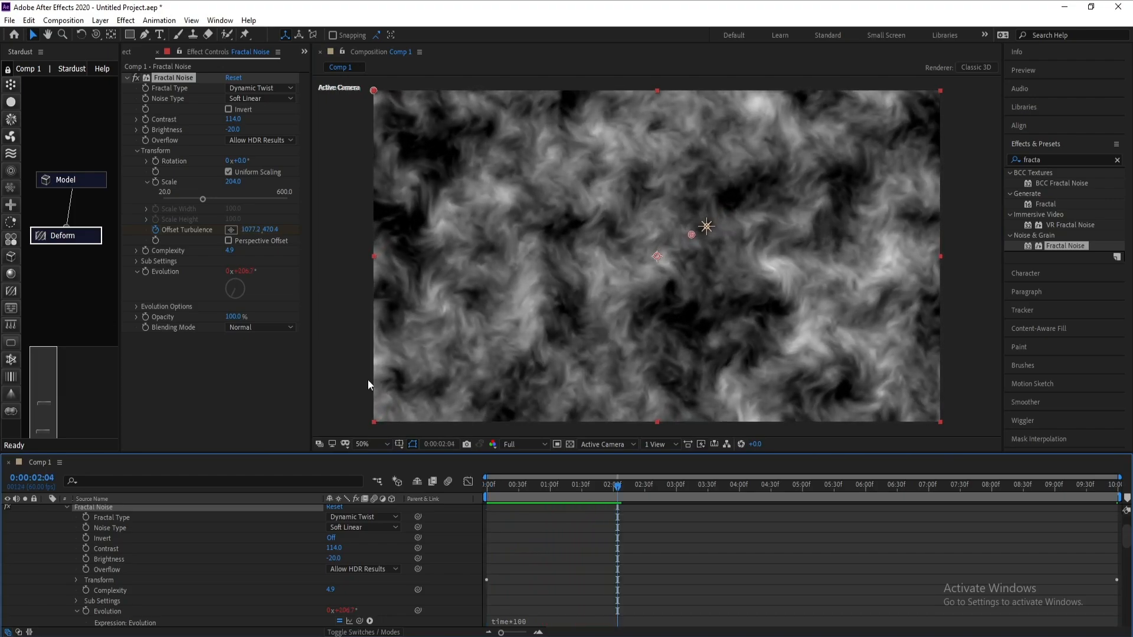
Pre-compose the Fractal Noise layer as Fractal Noise, moving all attributes into the new composition.
scroll(51, 562, "up", 2)
left_click(47, 532)
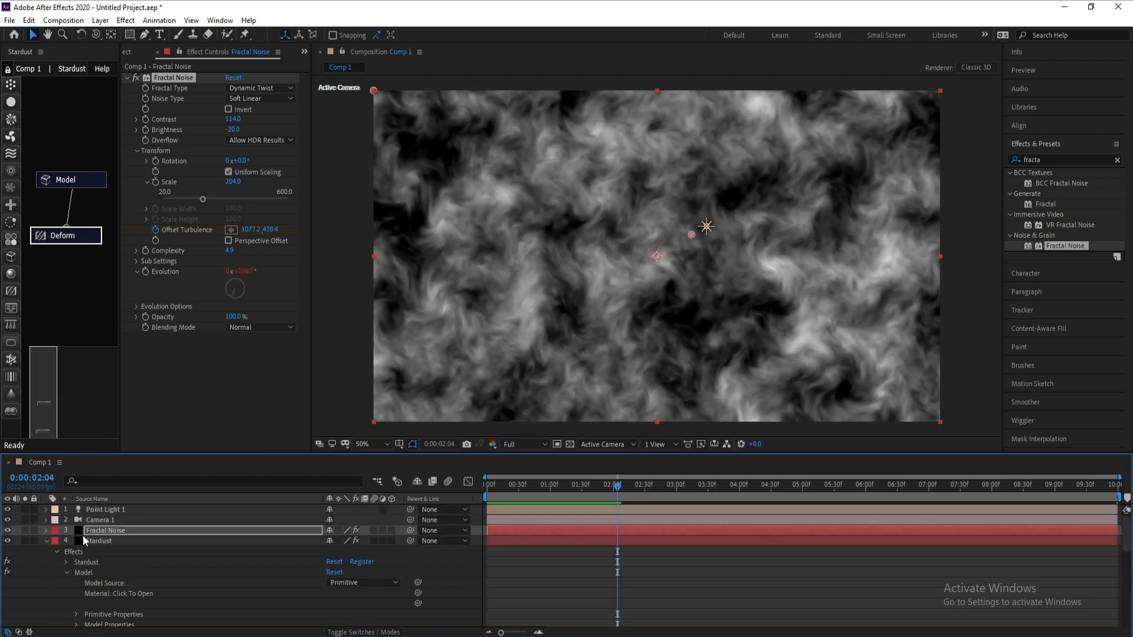
right_click(101, 531)
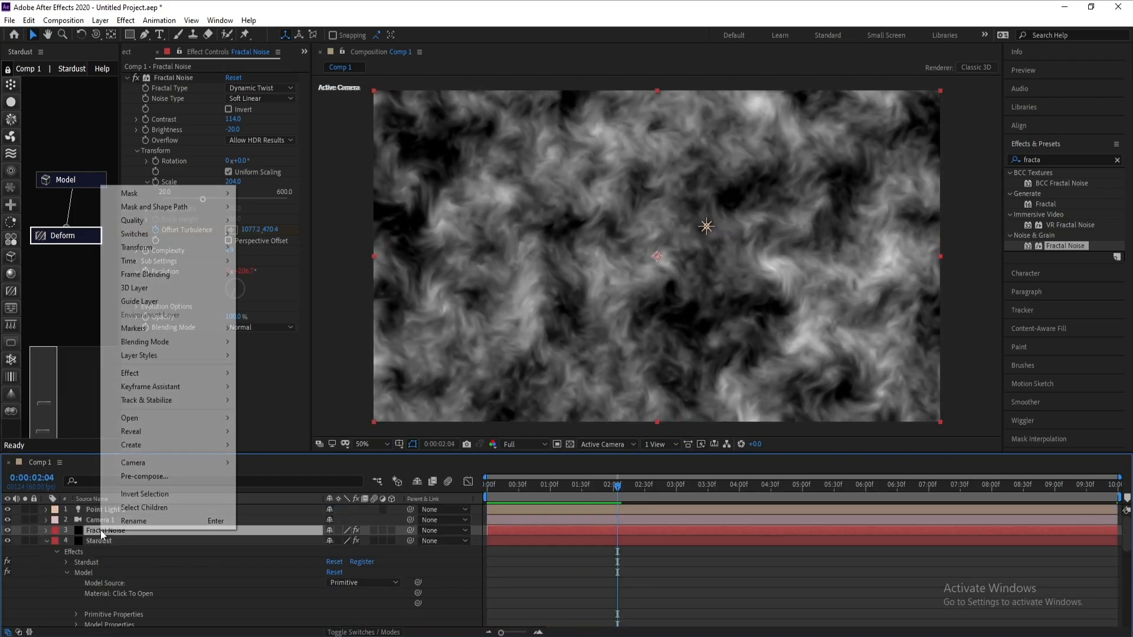
left_click(138, 477)
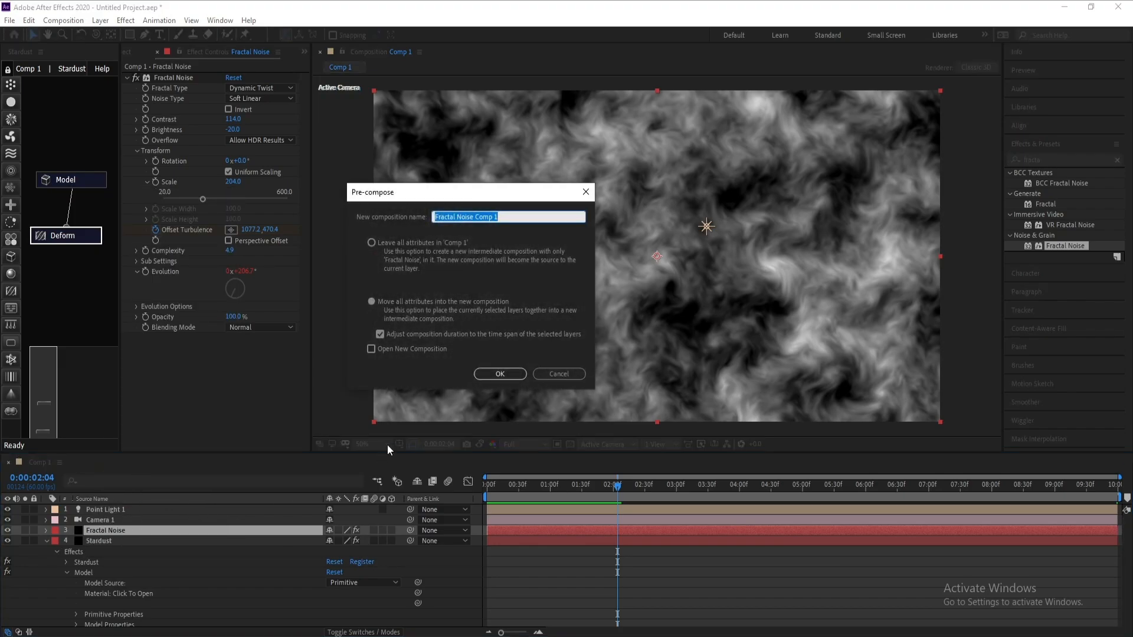
left_click_drag(503, 217, 473, 218)
left_click(500, 374)
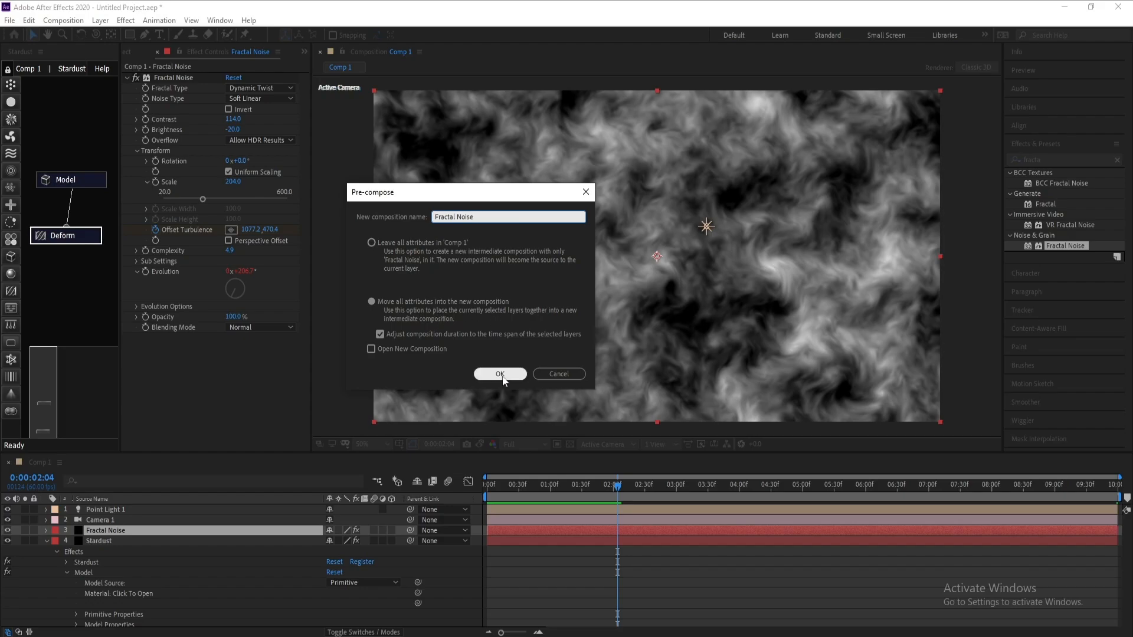
Move the Fractal Noise composition layer below the Stardust layer and hide it.
left_click(46, 541)
left_click_drag(108, 531, 109, 551)
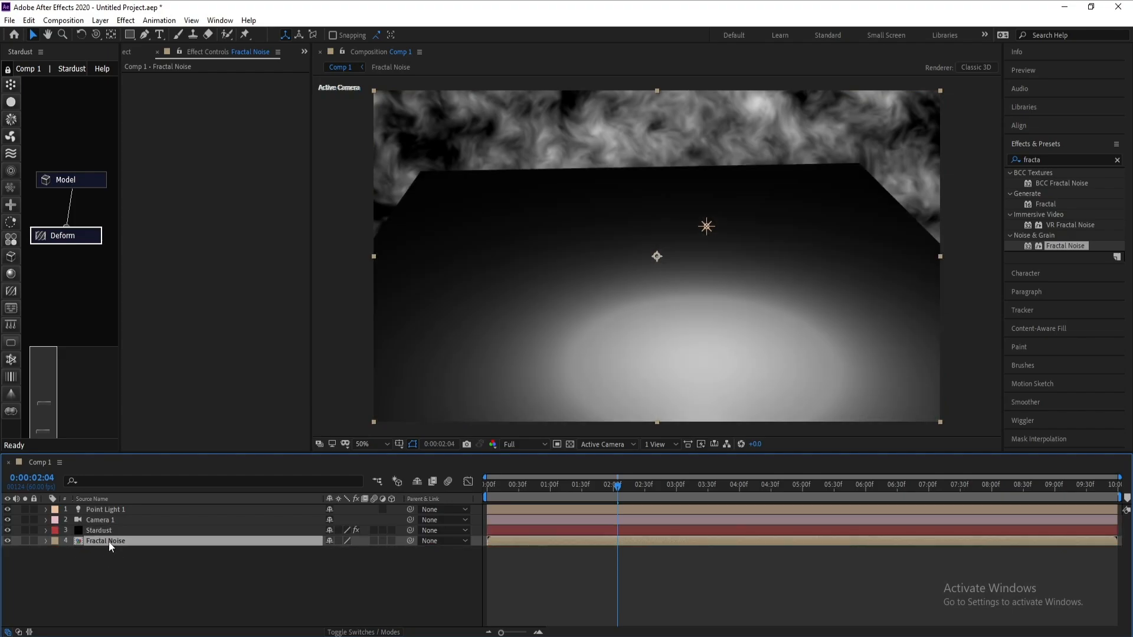
left_click(8, 540)
On the Stardust layer's Deform node, use the Fractal Noise layer as the map and set sample quality to High.
left_click(99, 532)
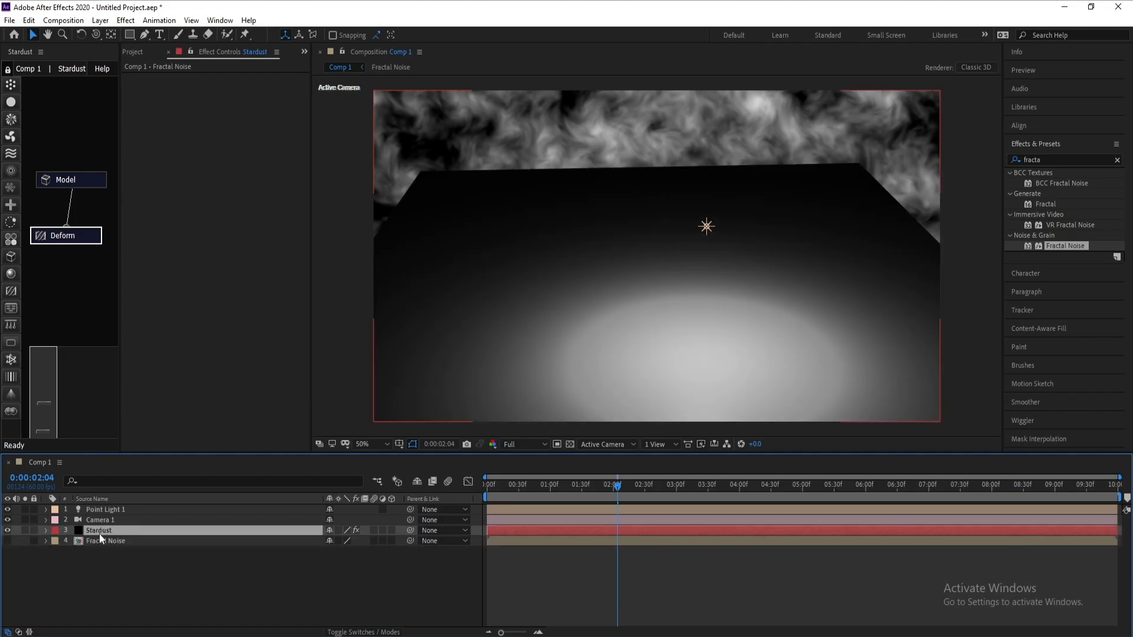
left_click(78, 244)
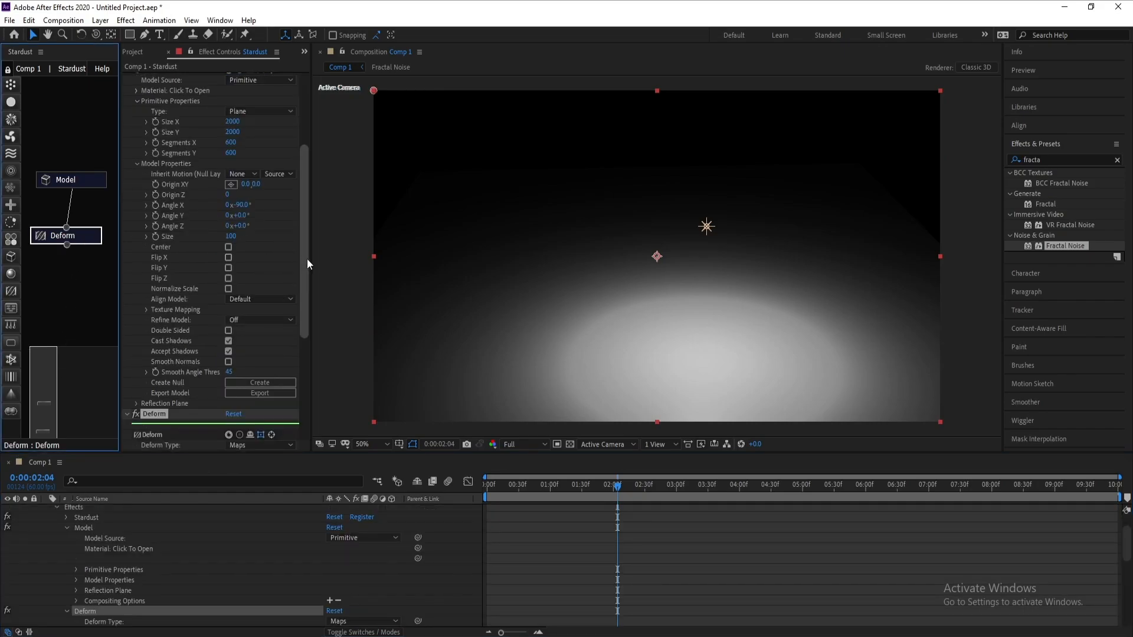
left_click_drag(307, 258, 355, 317)
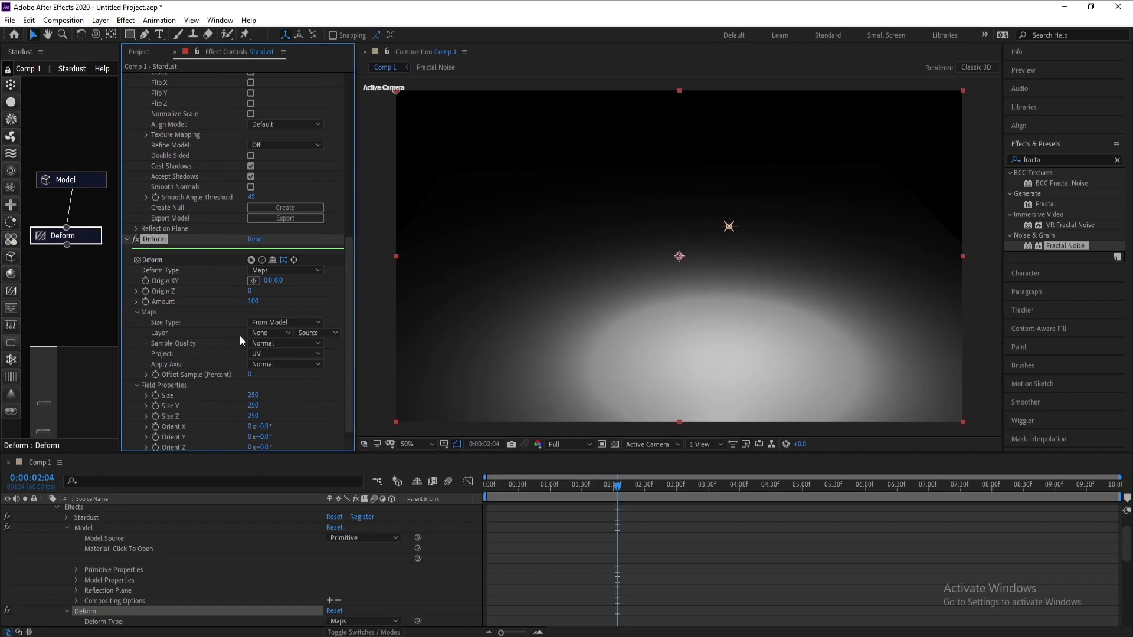
left_click(262, 335)
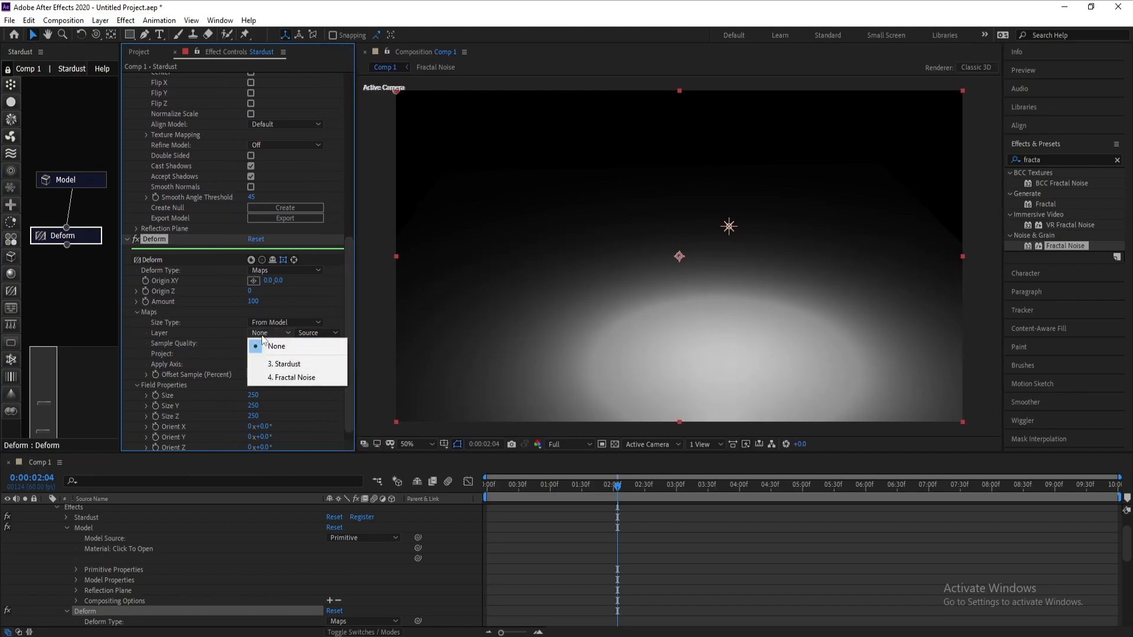
left_click(316, 382)
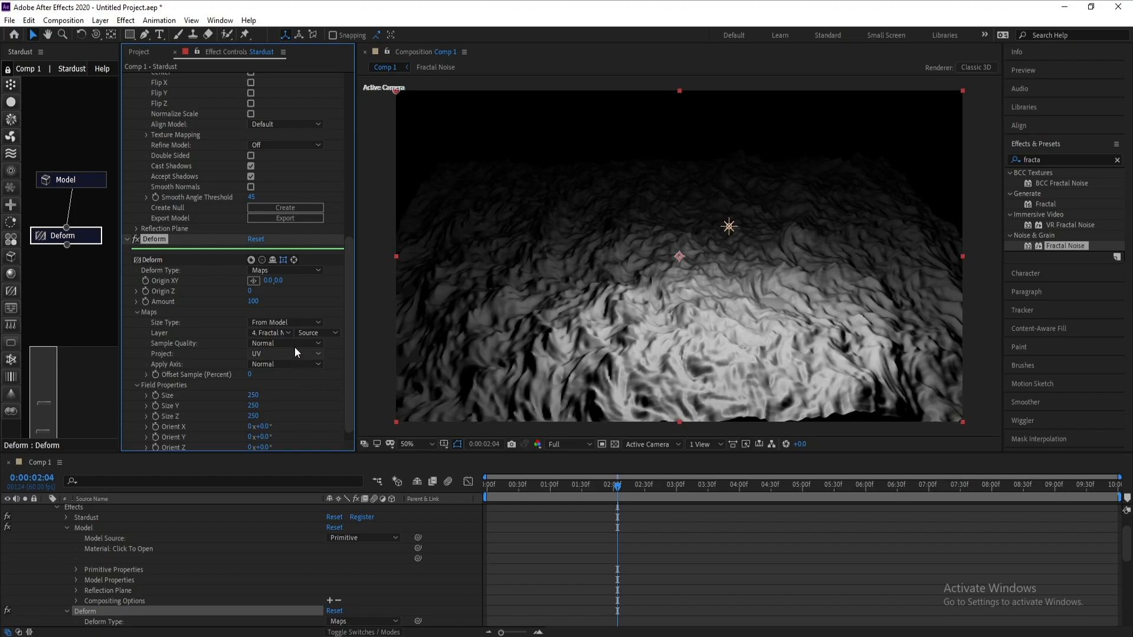
left_click(295, 344)
left_click(304, 371)
scroll(140, 548, "up", 3)
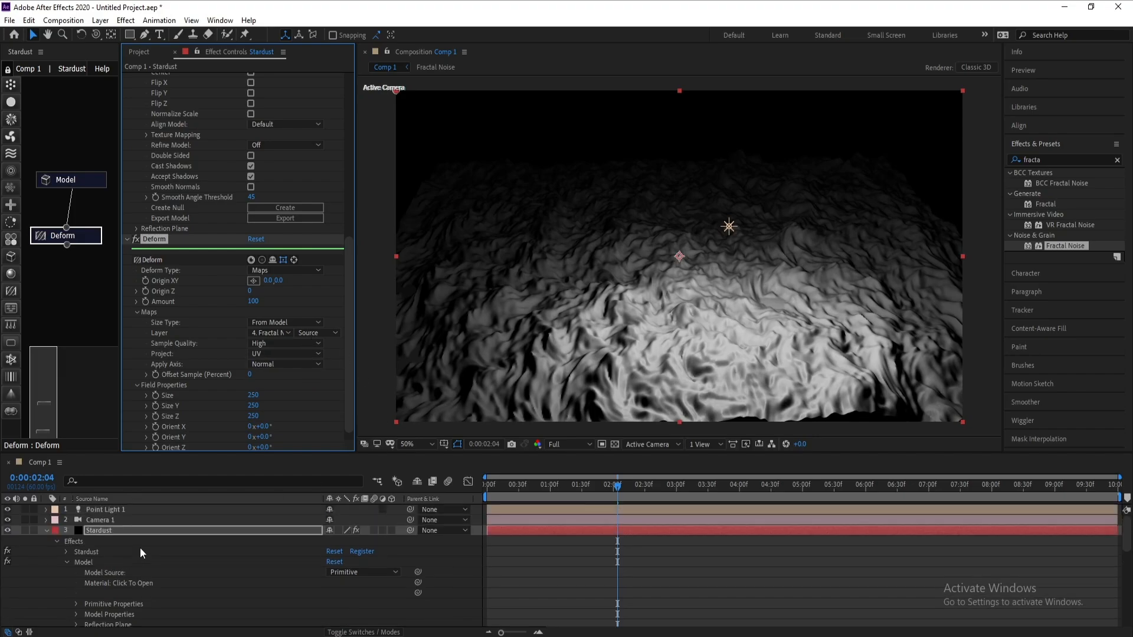
Widen the Stardust node graph and effect controls, add a Material node and connect it to the Model node.
left_click(47, 530)
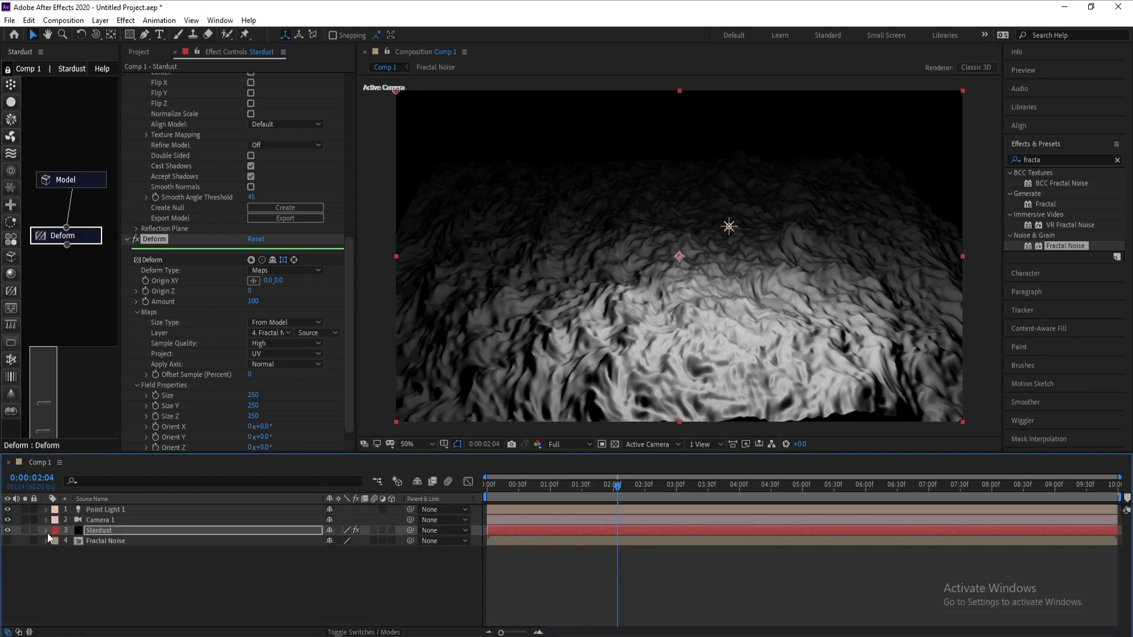
left_click(108, 531)
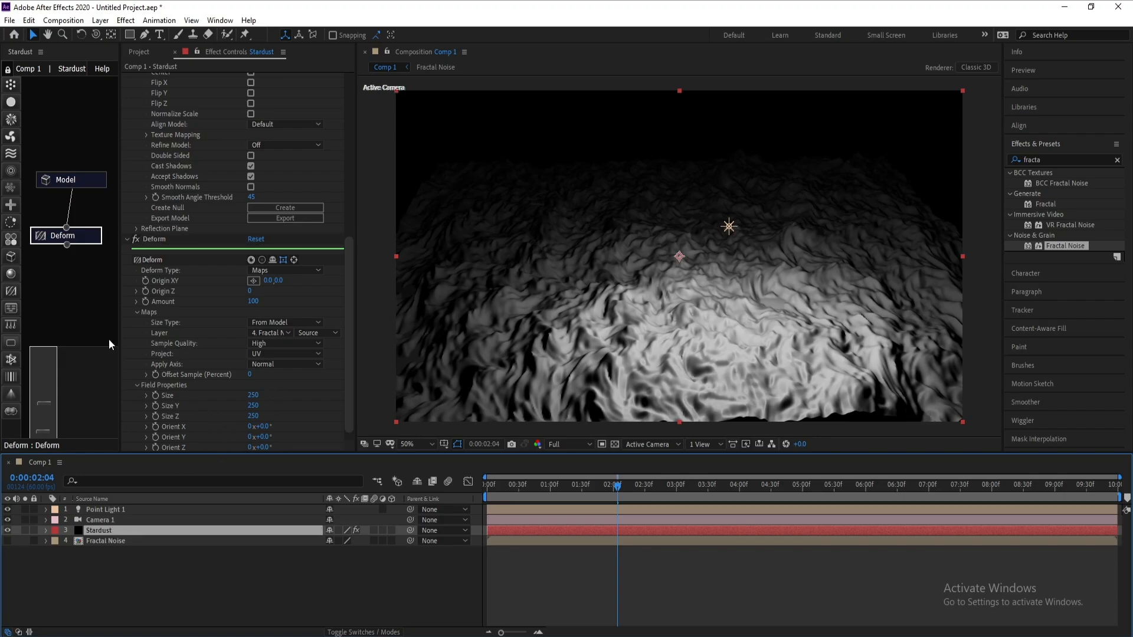
left_click_drag(121, 286, 152, 288)
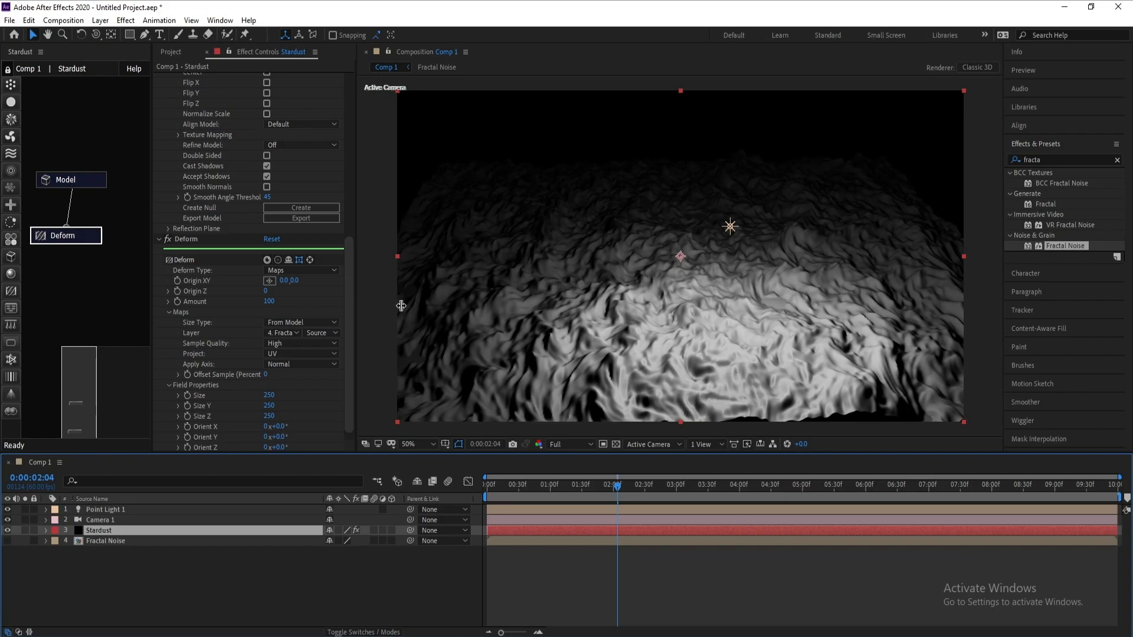
left_click_drag(357, 305, 402, 305)
left_click(11, 273)
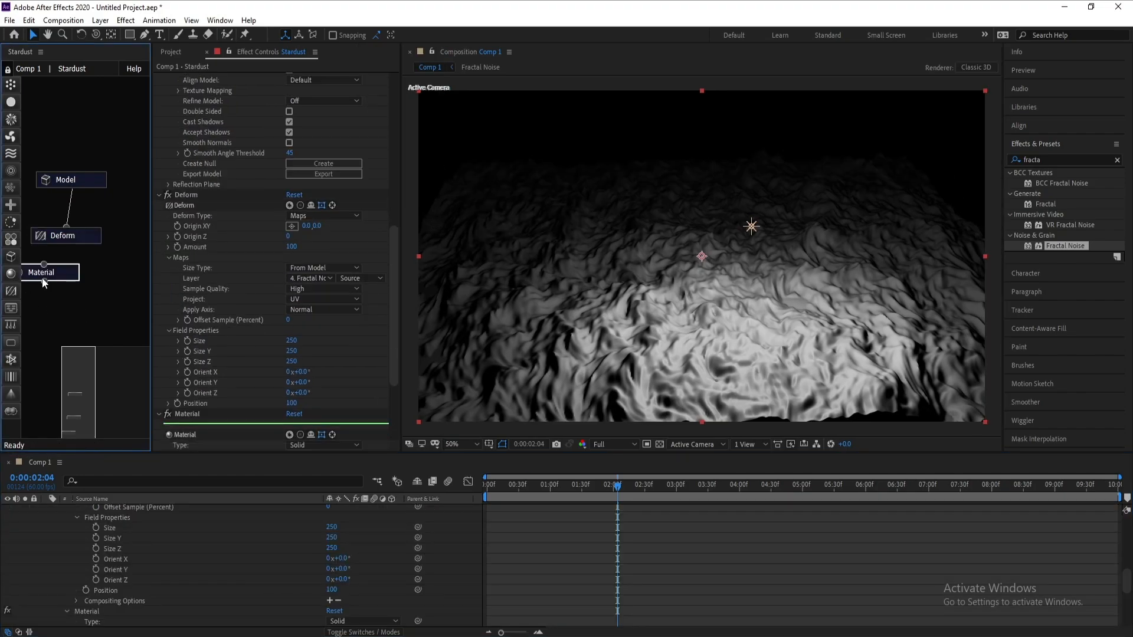
left_click_drag(42, 277, 80, 189)
left_click(123, 235)
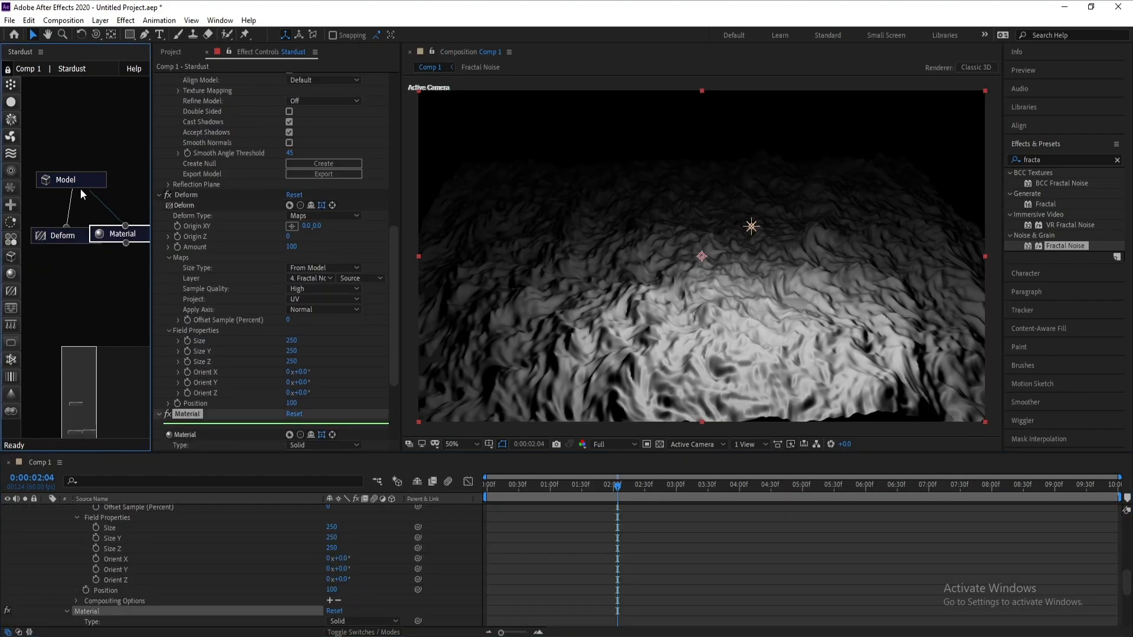
Set the Material node's diffuse color to a golden orange.
scroll(267, 324, "down", 4)
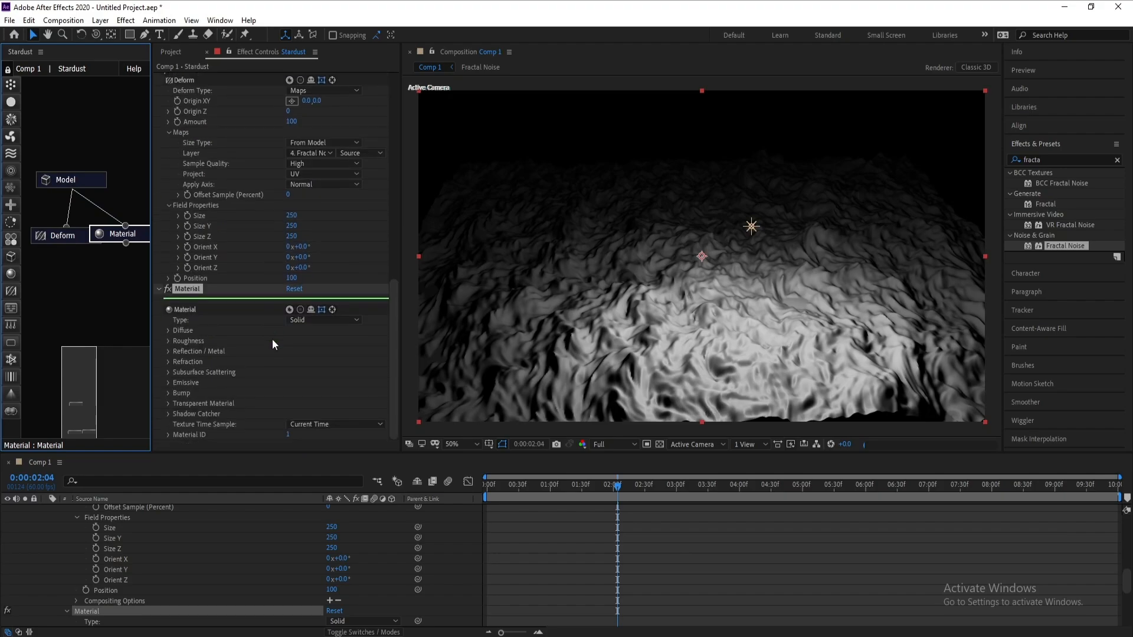
left_click(166, 332)
left_click(292, 362)
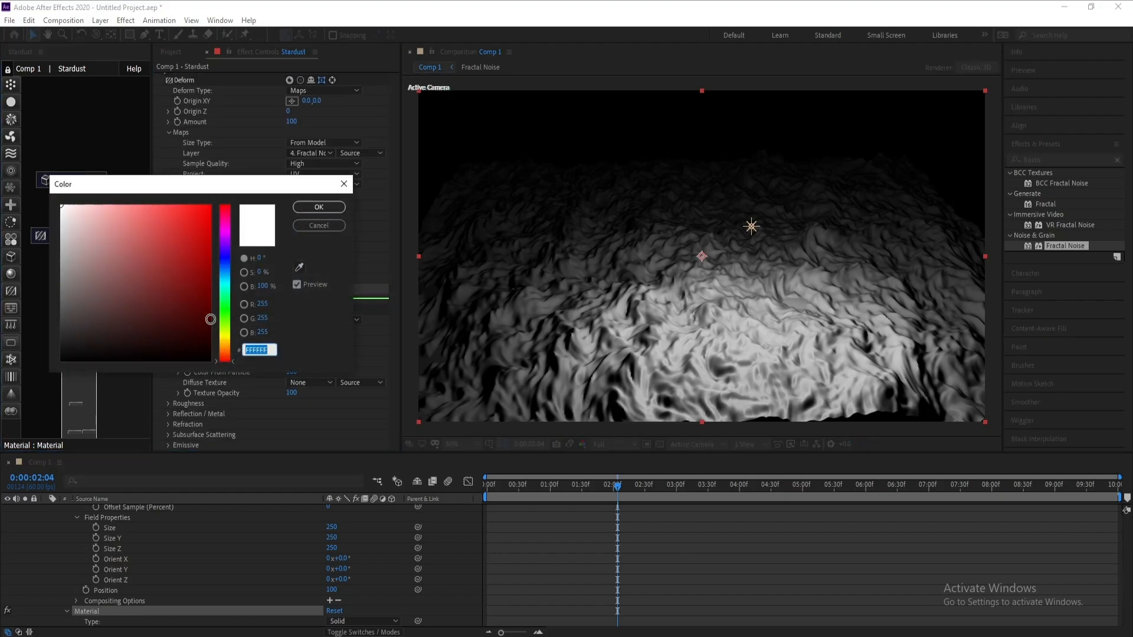
left_click(224, 343)
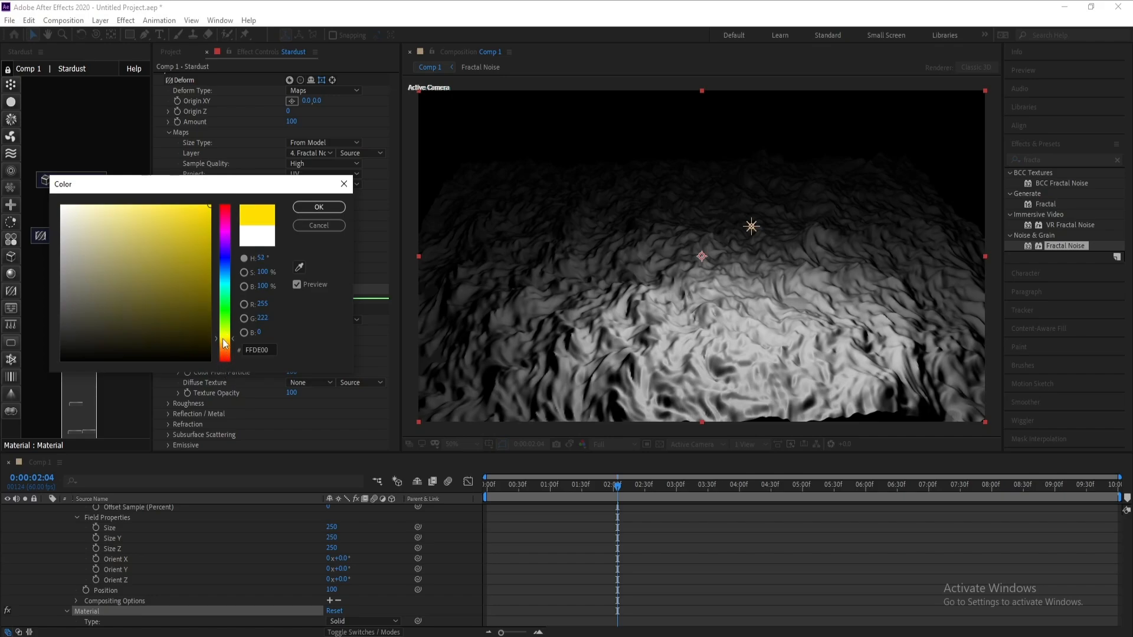
left_click(311, 209)
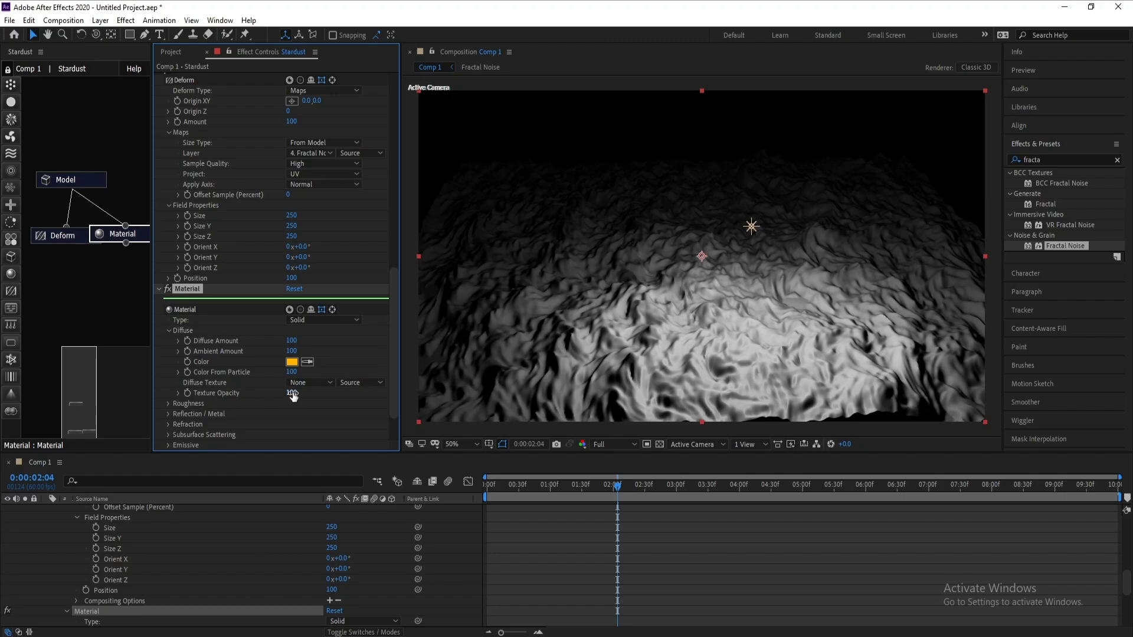
left_click_drag(293, 396, 3, 370)
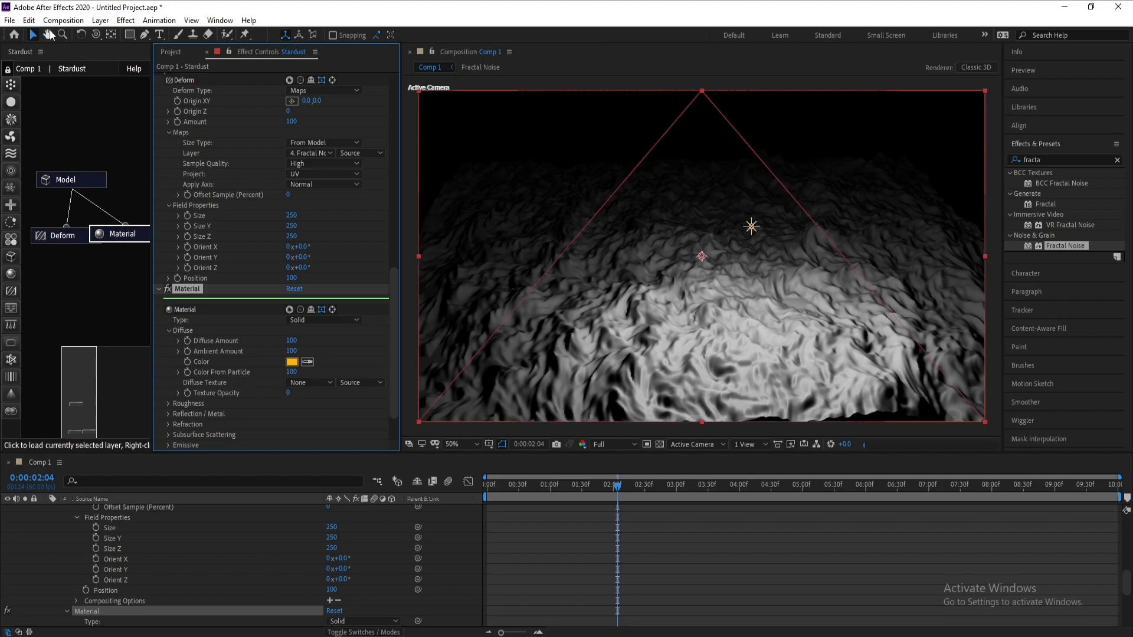
left_click(28, 20)
left_click(59, 33)
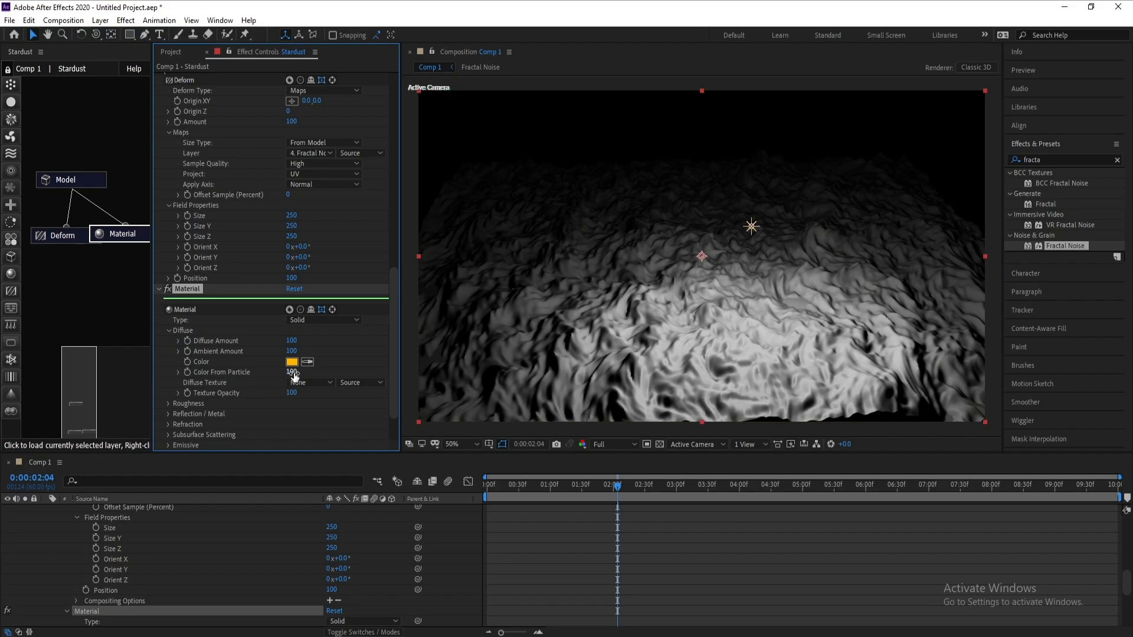
Set the Material node's Color From Particle to 0 and its Roughness Amount to 72.
left_click_drag(294, 373, 32, 342)
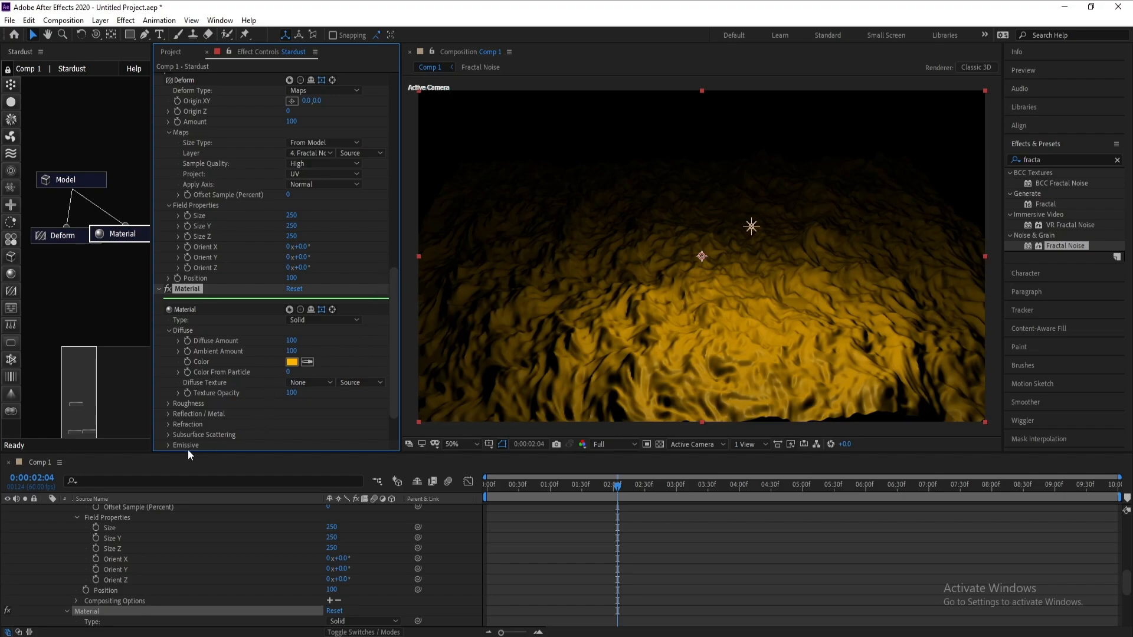
left_click(168, 404)
left_click_drag(290, 413, 305, 415)
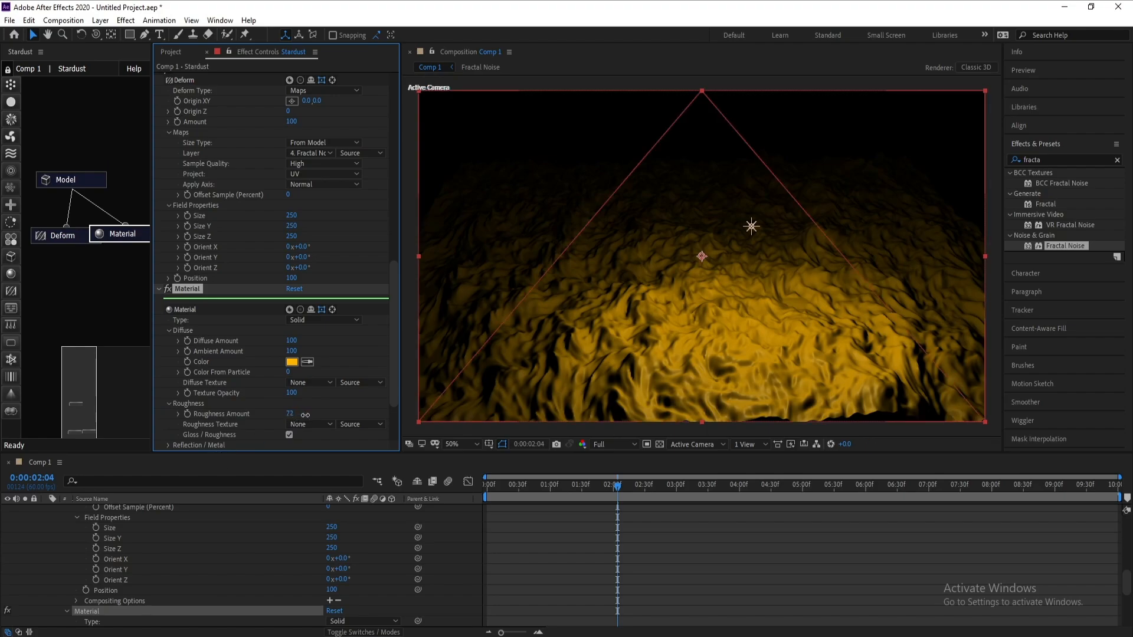
Set the material's Reflection / Metal Amount to 25.
left_click_drag(392, 296, 394, 335)
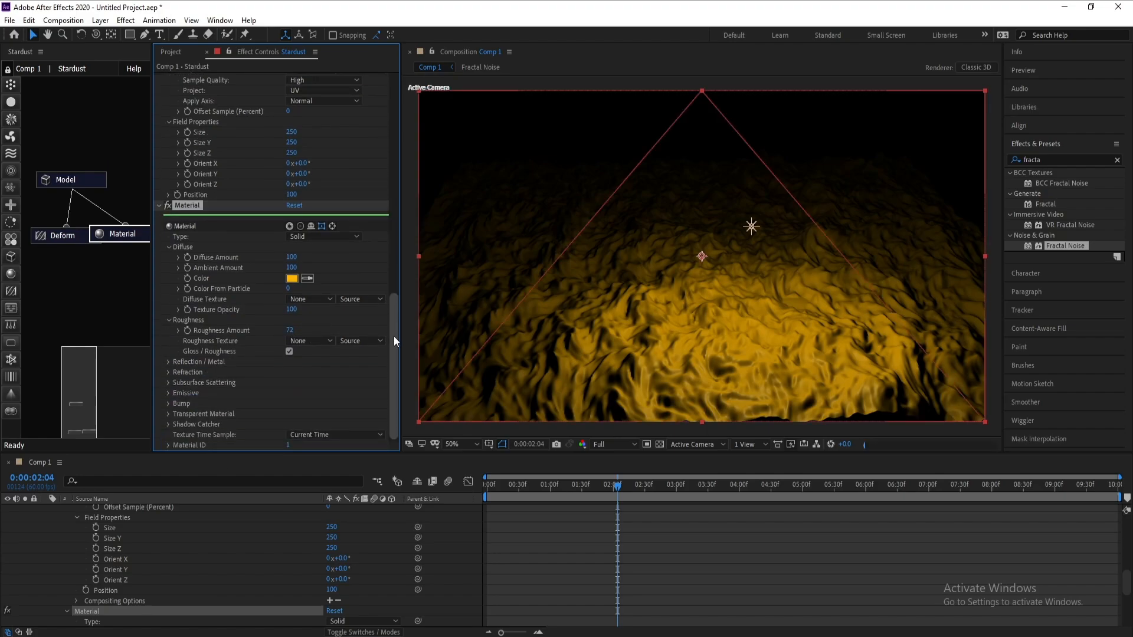
left_click(167, 362)
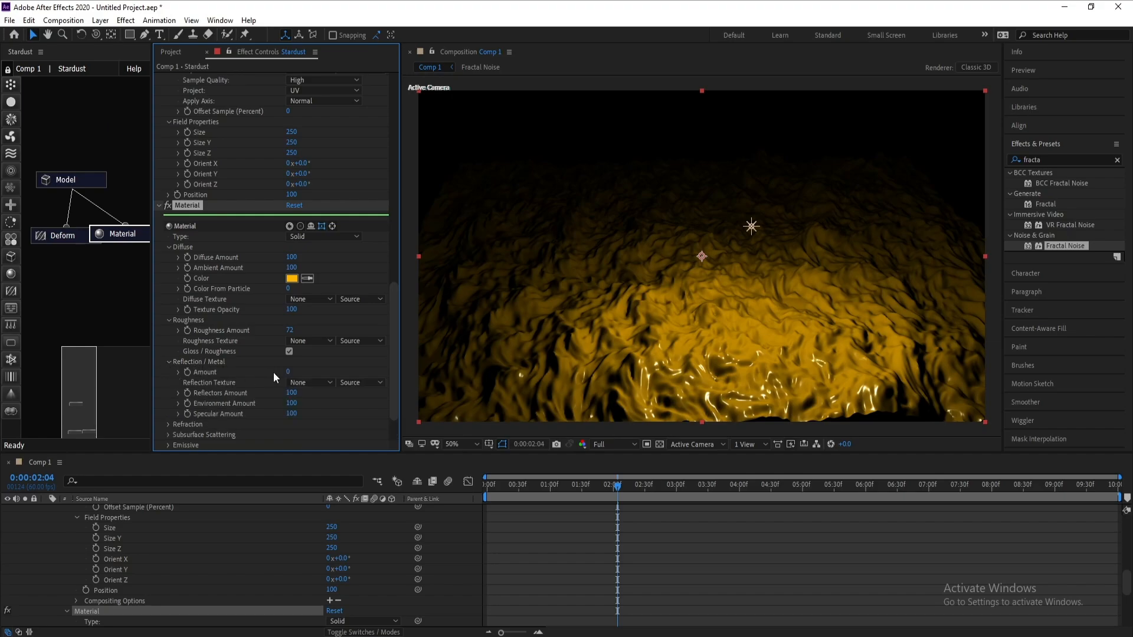
left_click_drag(291, 373, 303, 372)
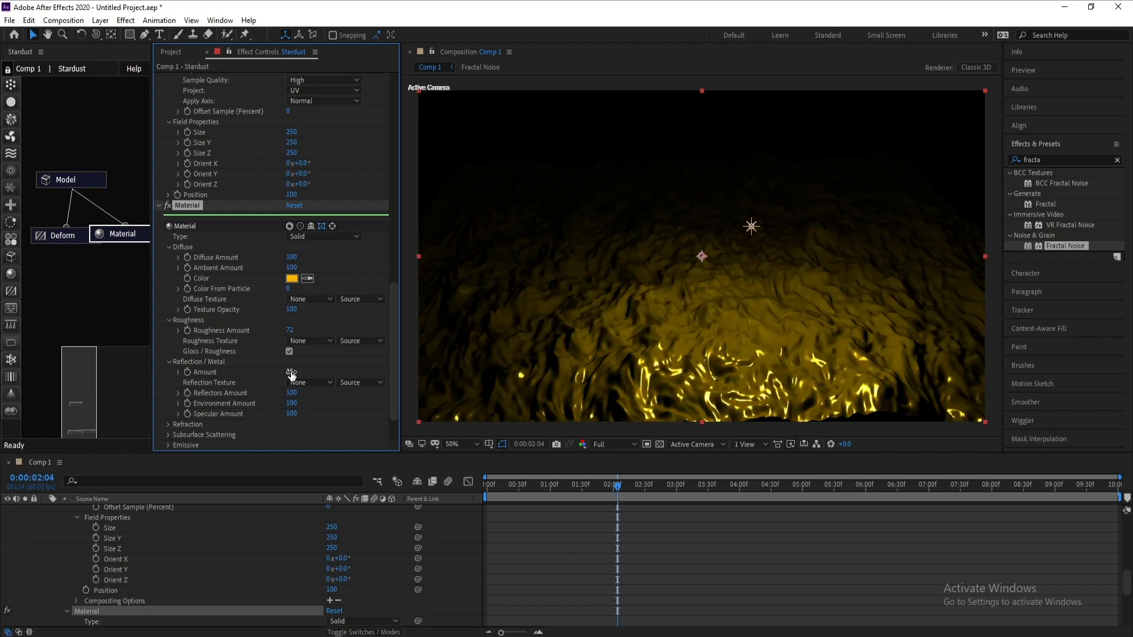
Move the playhead to 0:00:02:15 to check the material and collapse the Stardust layer's properties.
scroll(141, 607, "up", 3)
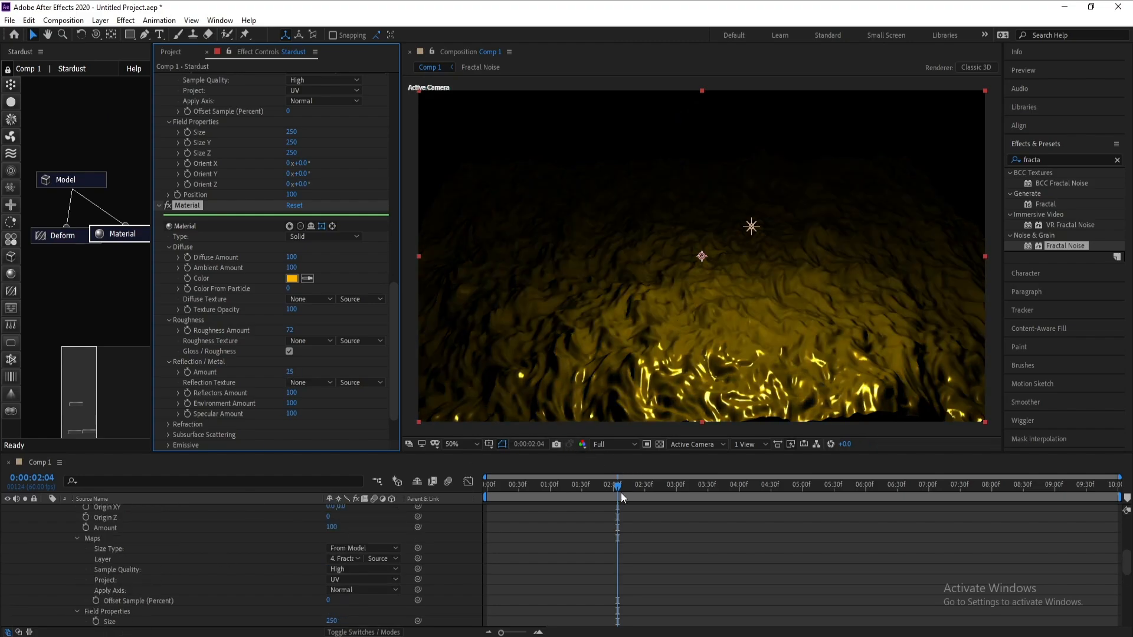
left_click_drag(621, 490, 630, 487)
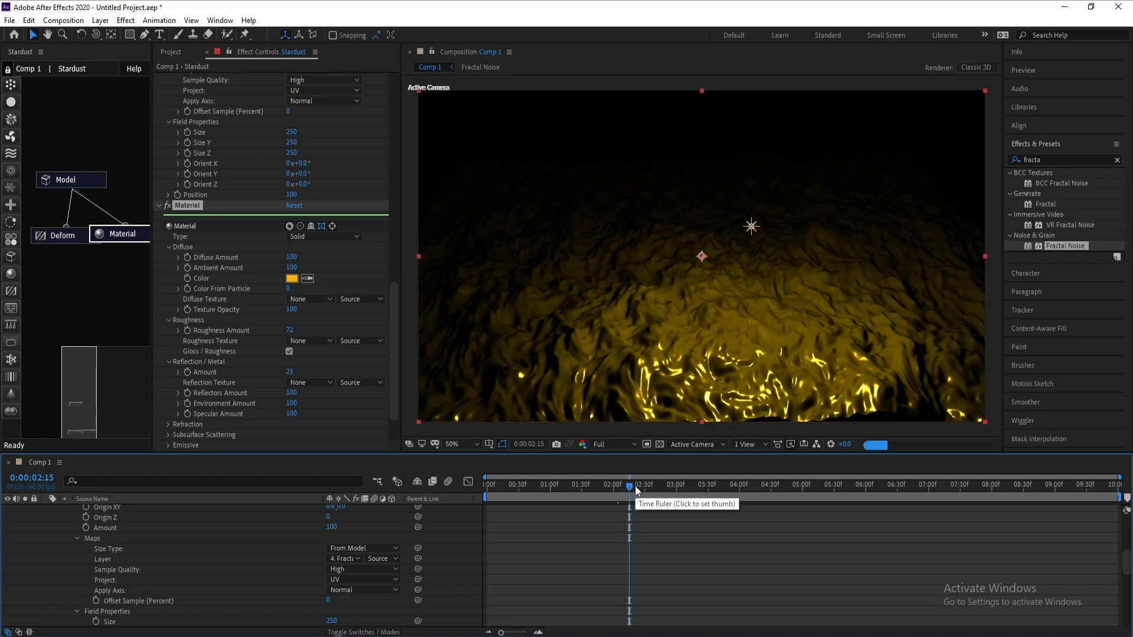
scroll(218, 554, "up", 10)
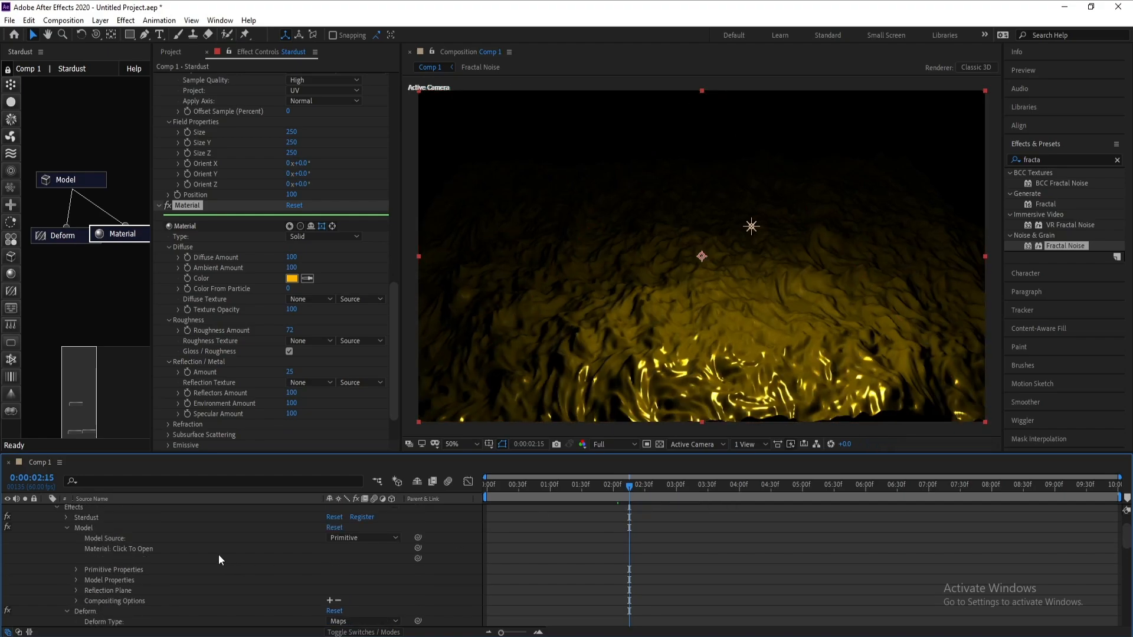
left_click(44, 531)
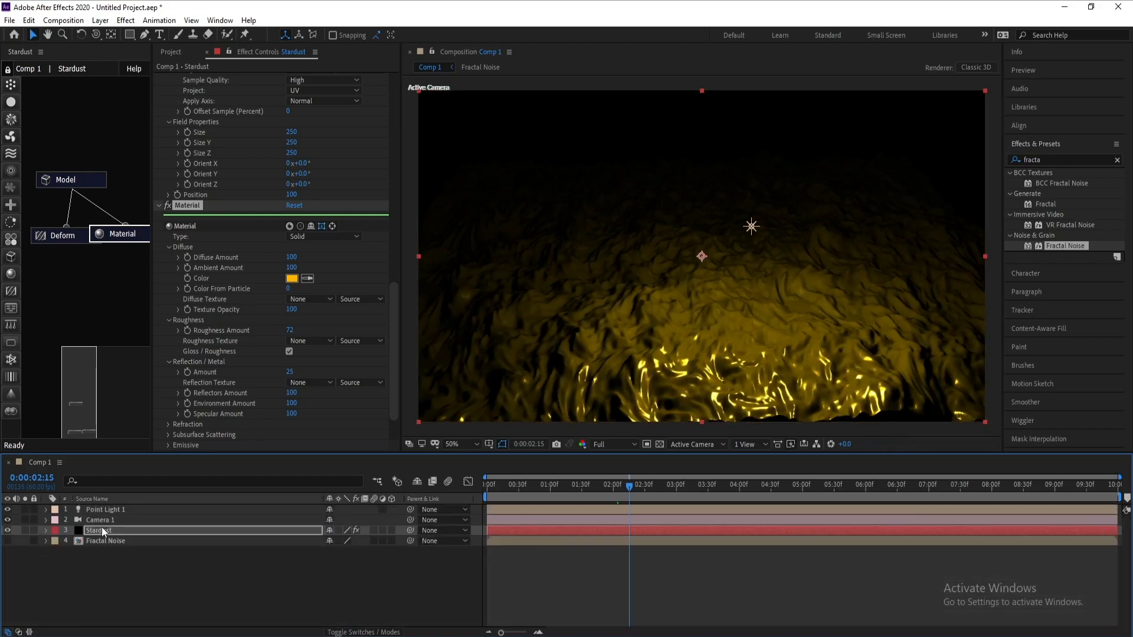
Import the HDRi image from the 31 10 project folder as footage.
left_click(9, 20)
mouse_move(148, 192)
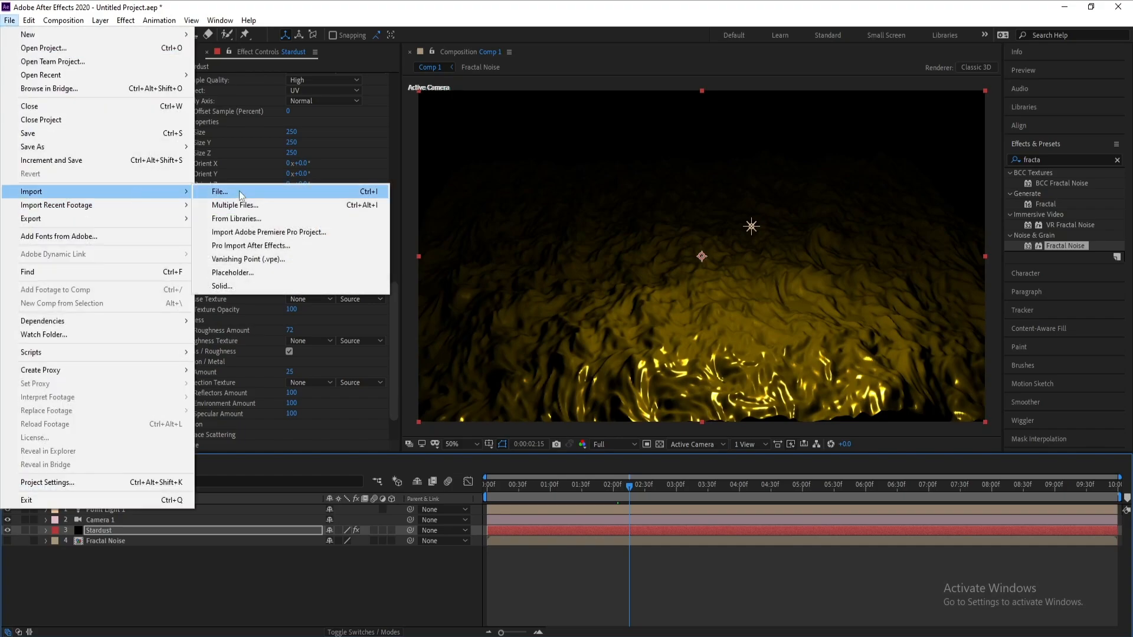
left_click(239, 191)
left_click(277, 118)
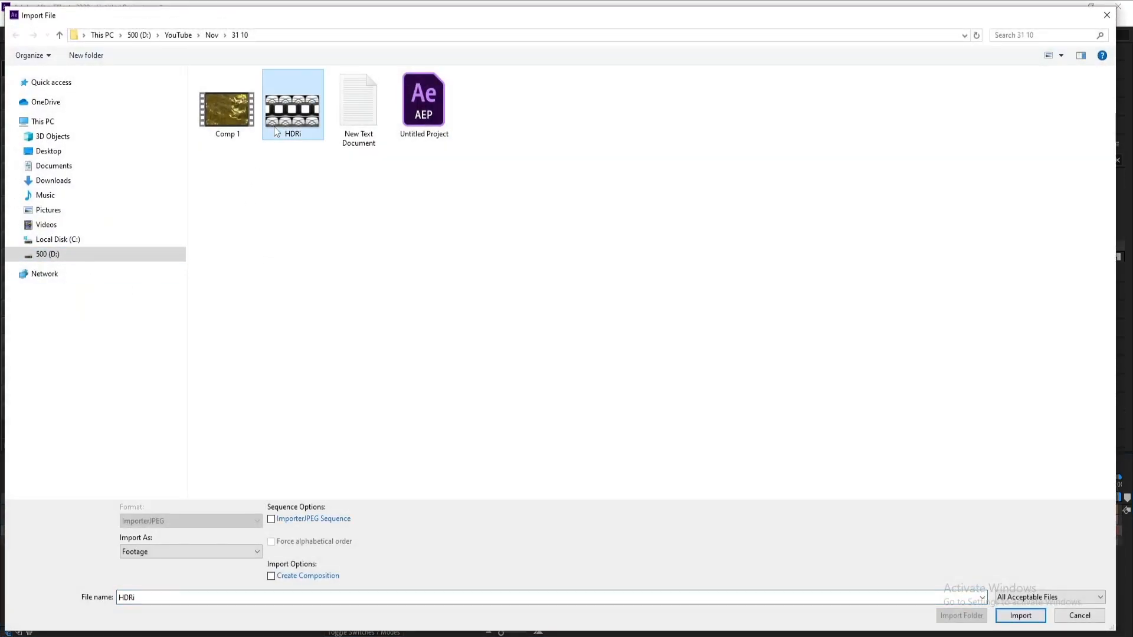
double_click(277, 129)
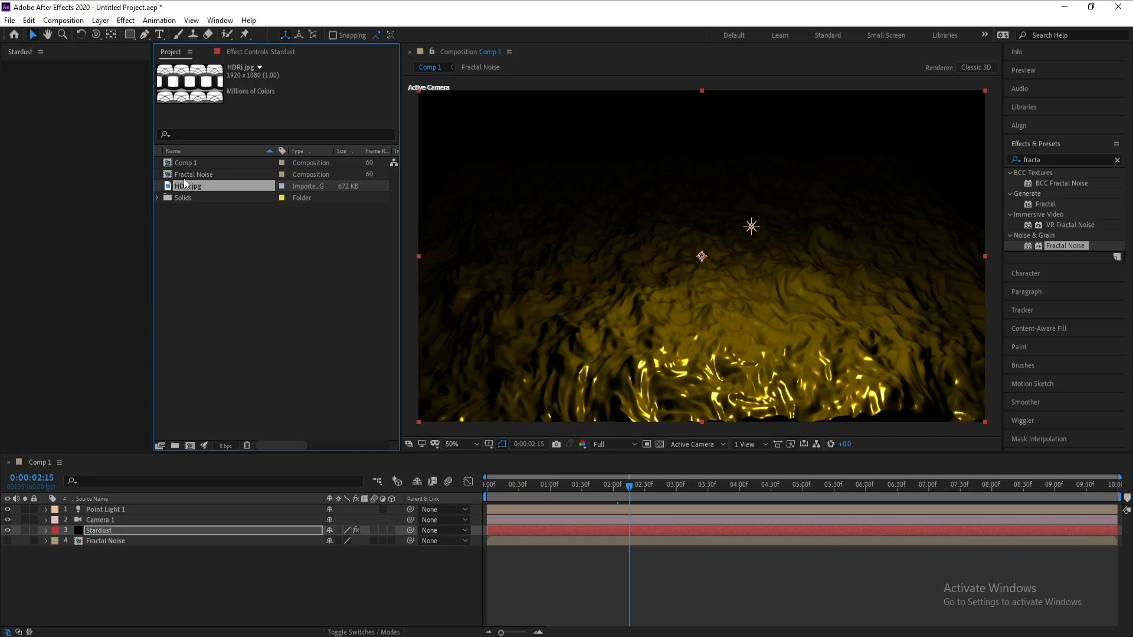
Add HDRi.jpg to Comp 1 as the bottommost layer, below Fractal Noise, and select it.
left_click_drag(186, 186, 157, 575)
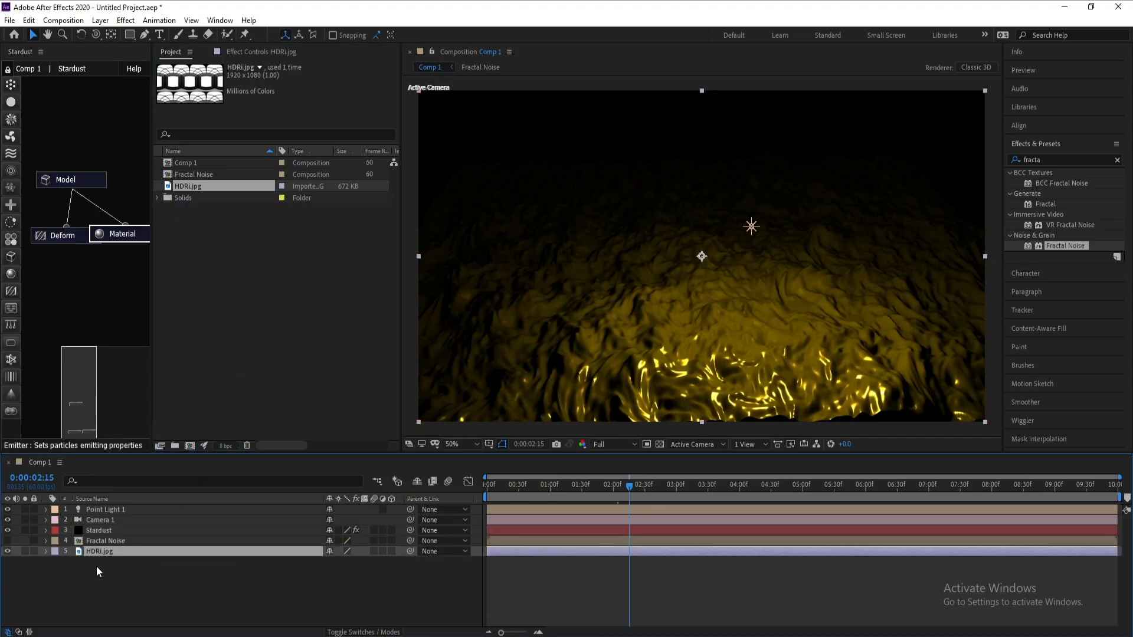
left_click(89, 544)
right_click(97, 563)
left_click(97, 553)
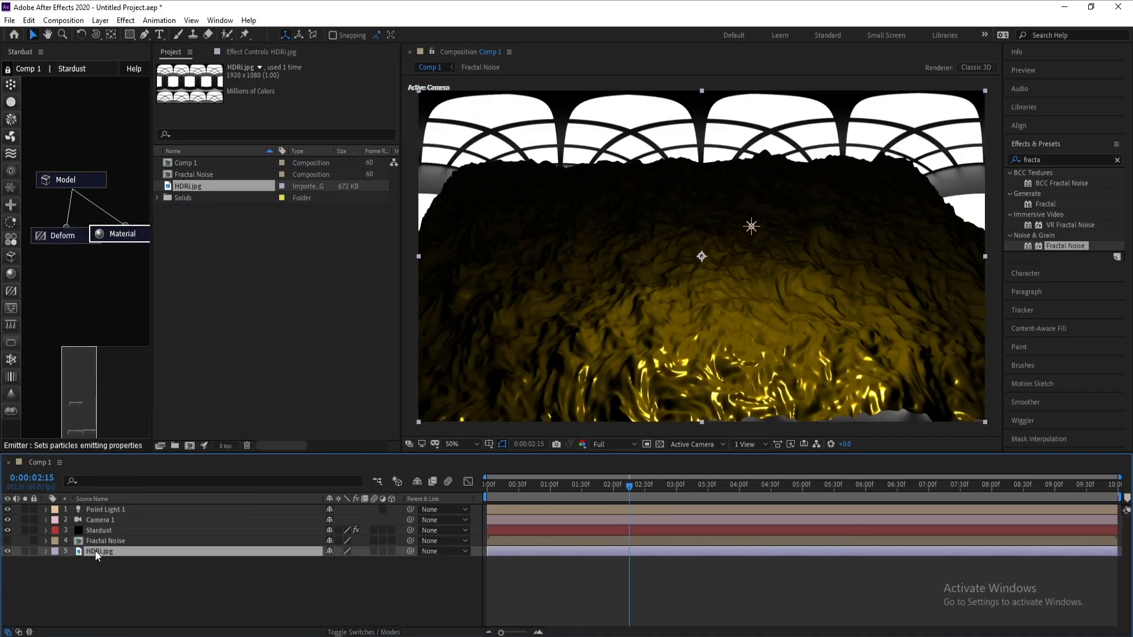
Apply the Curves color correction effect to the HDRi layer and raise the upper part of its RGB curve.
left_click(126, 20)
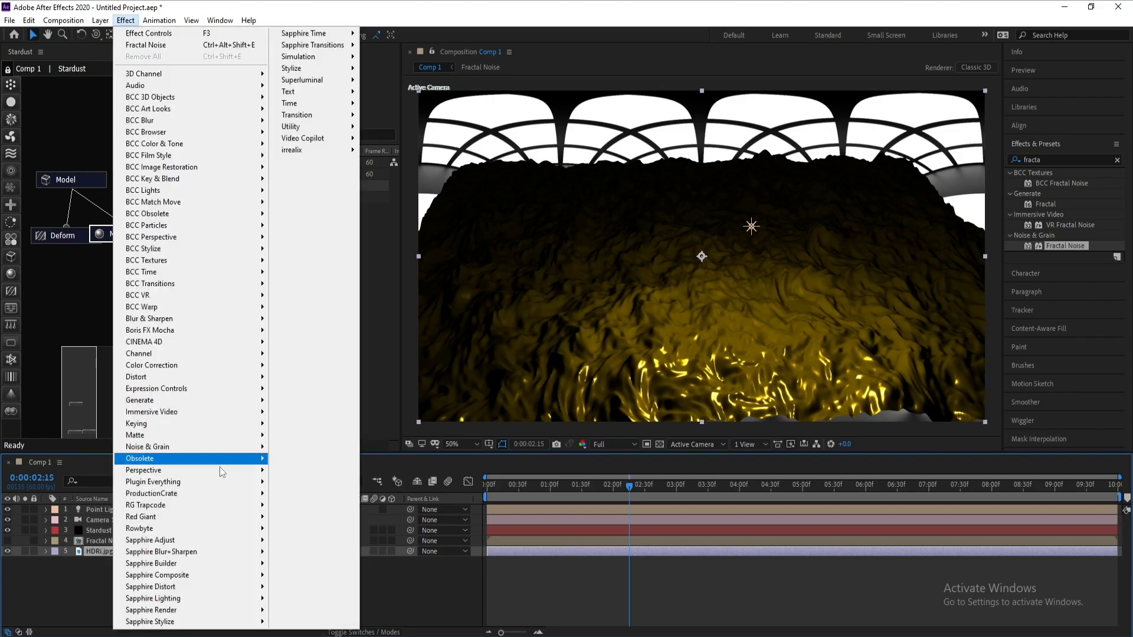
mouse_move(229, 366)
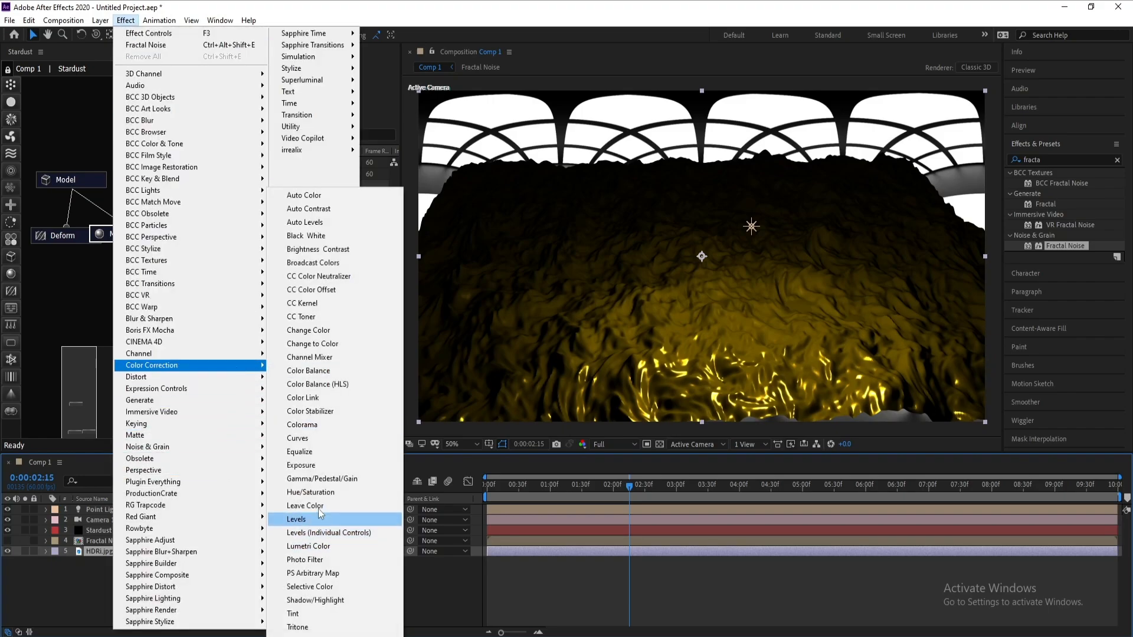
left_click(312, 438)
left_click(272, 182)
left_click_drag(272, 182, 269, 169)
Solo the HDRi layer and shape its RGB curve into an S-curve with darker shadows and brighter highlights.
left_click(24, 550)
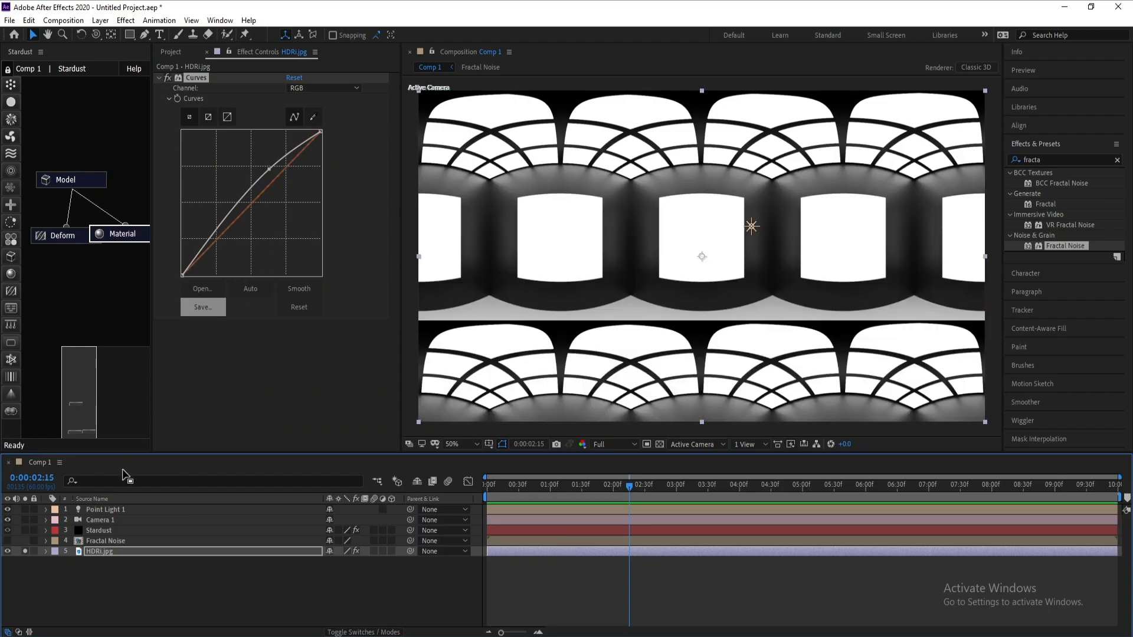
left_click_drag(270, 170, 268, 167)
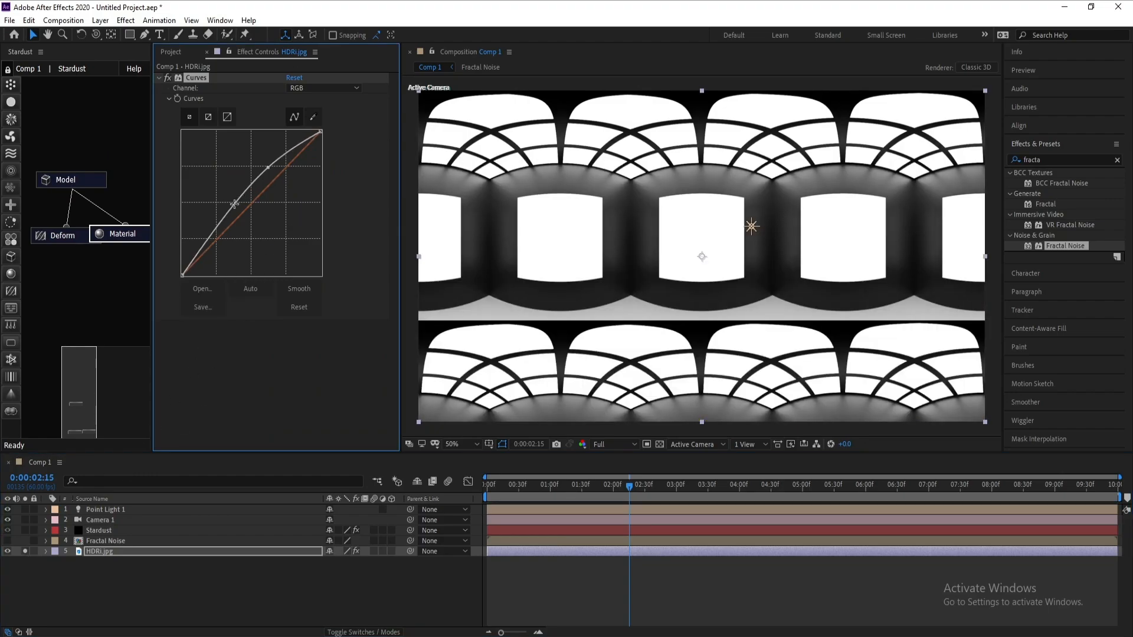
left_click_drag(220, 216, 223, 242)
left_click_drag(268, 168, 261, 158)
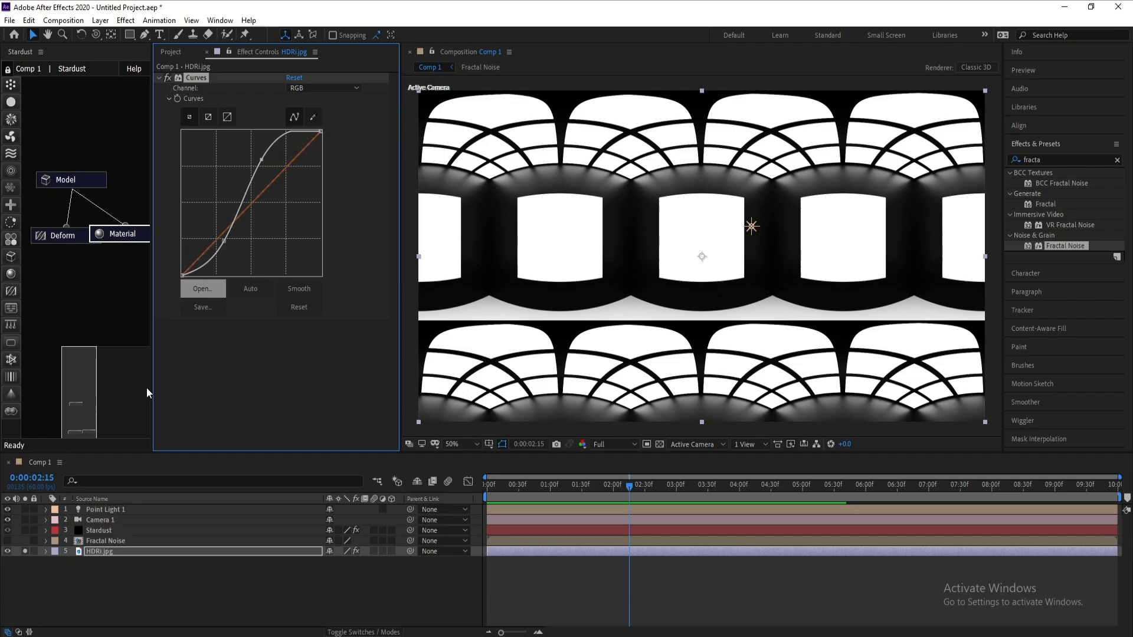
Pre-compose the HDRi layer as HDRi.jpg, moving all attributes into the new composition.
right_click(105, 551)
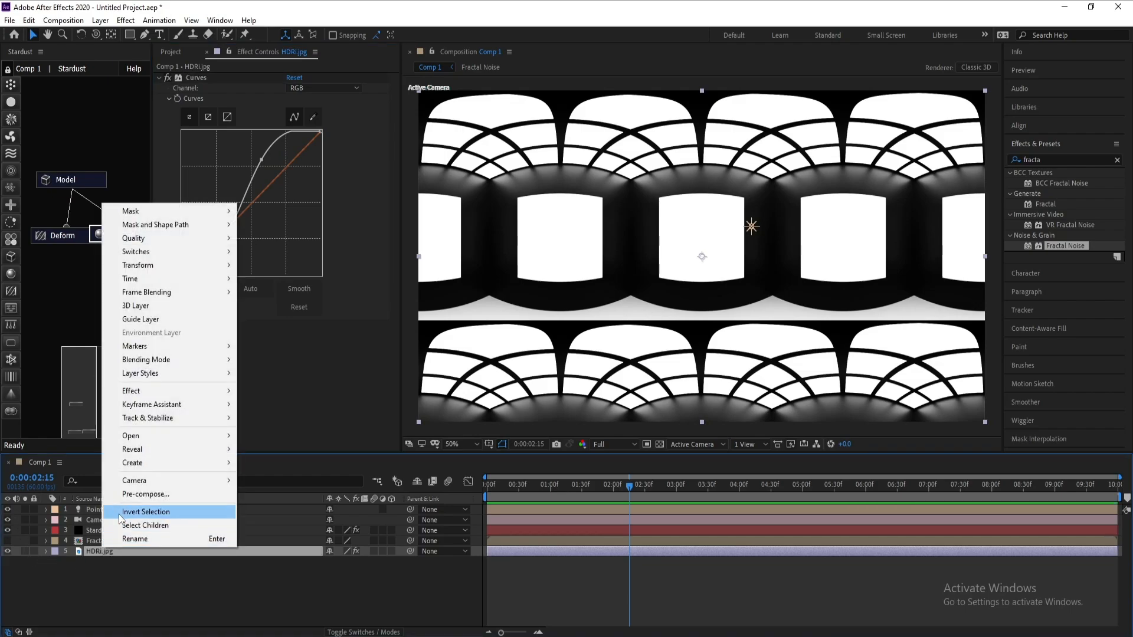
left_click(146, 493)
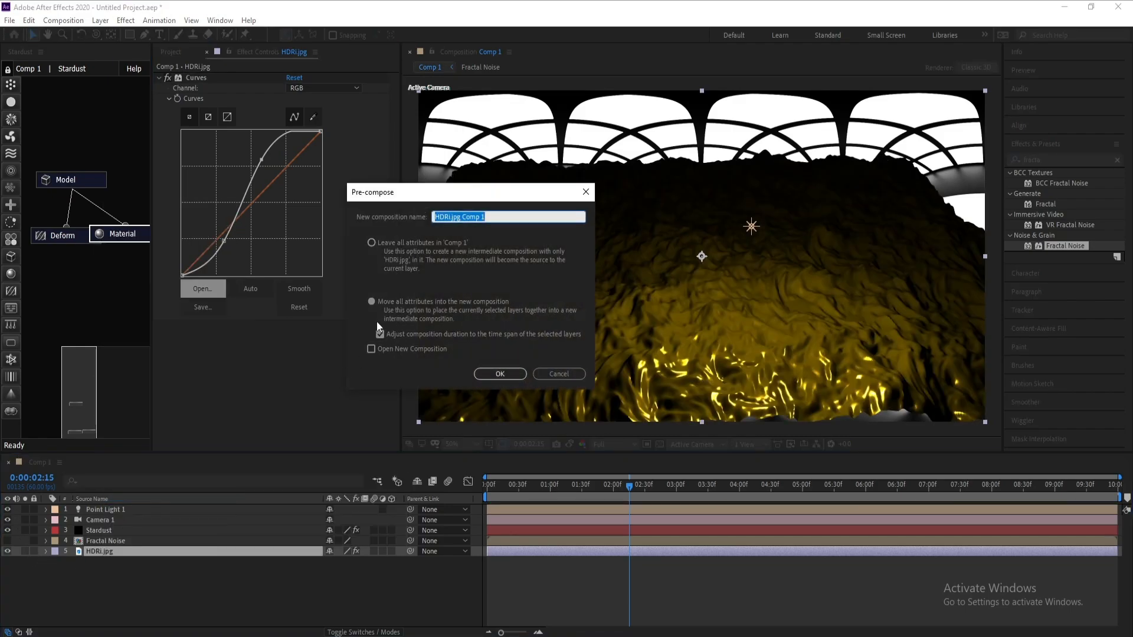
left_click(463, 217)
left_click_drag(463, 216, 539, 213)
key("BackSpace")
left_click(495, 373)
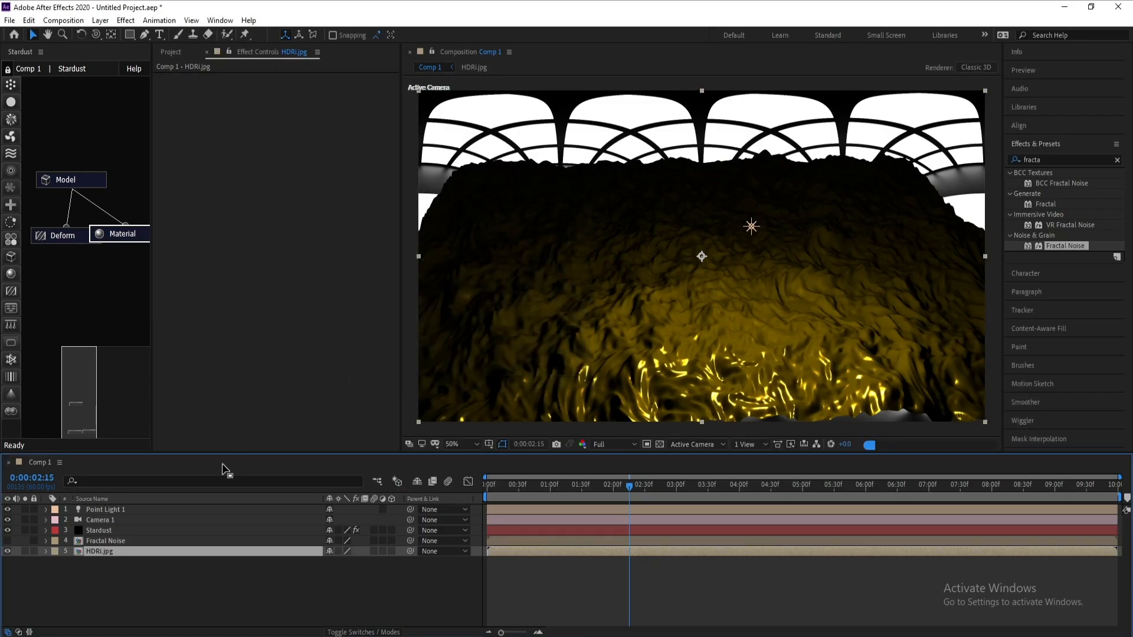
Hide the HDRi.jpg composition layer and select the Stardust layer for editing its effect settings.
left_click(7, 551)
left_click(104, 529)
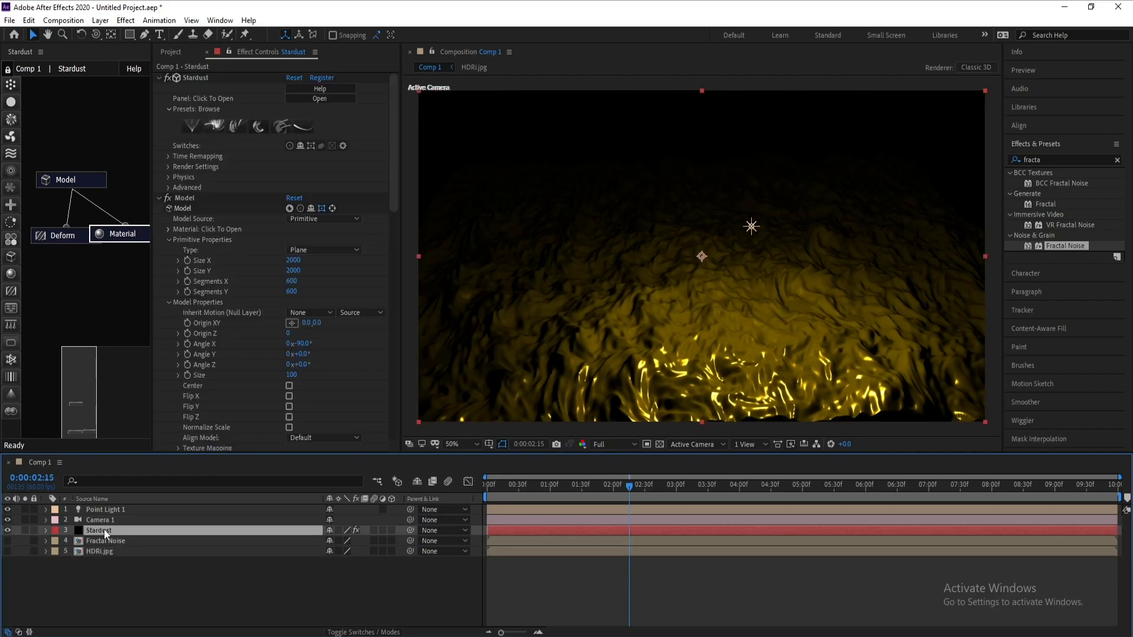
left_click(378, 174)
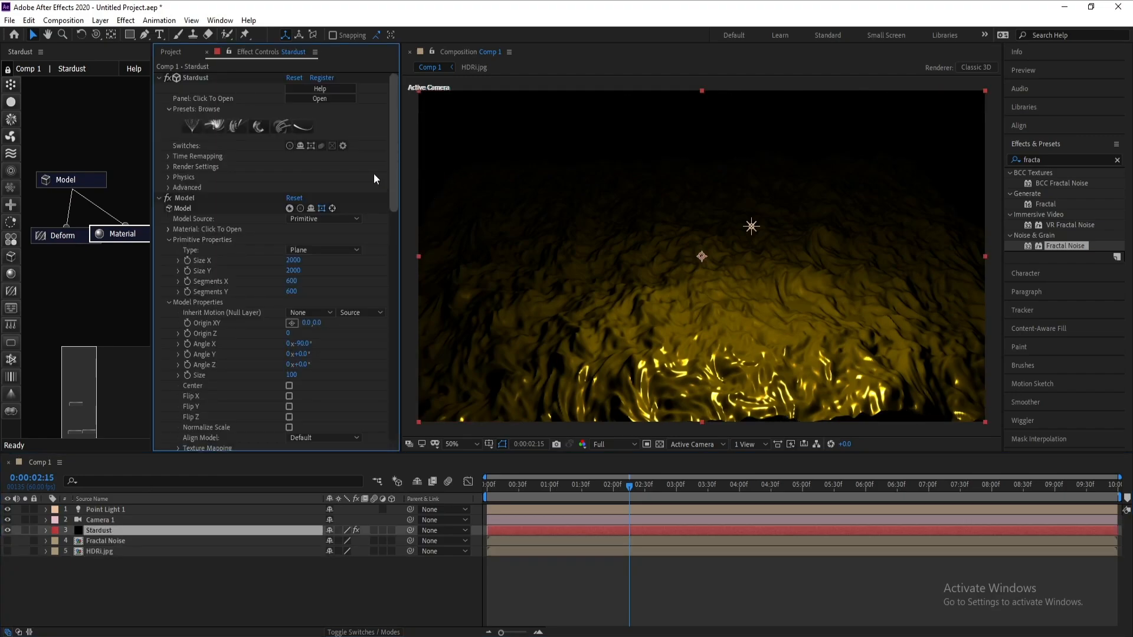
Set the environment layer in Stardust's render settings to the HDRi.jpg composition.
left_click(165, 168)
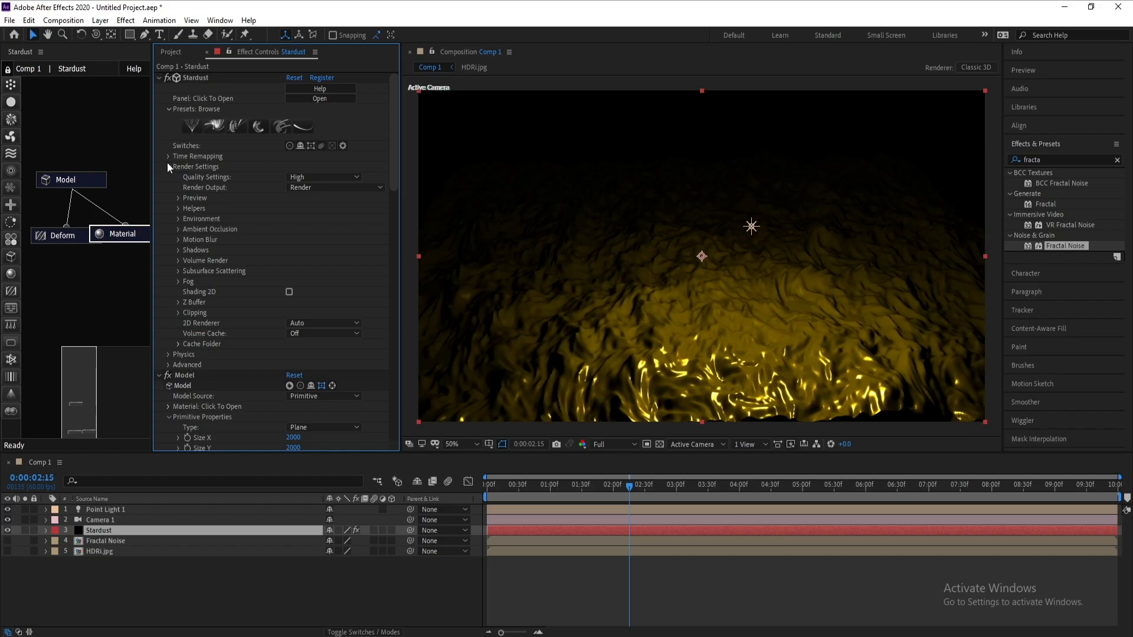
left_click(179, 219)
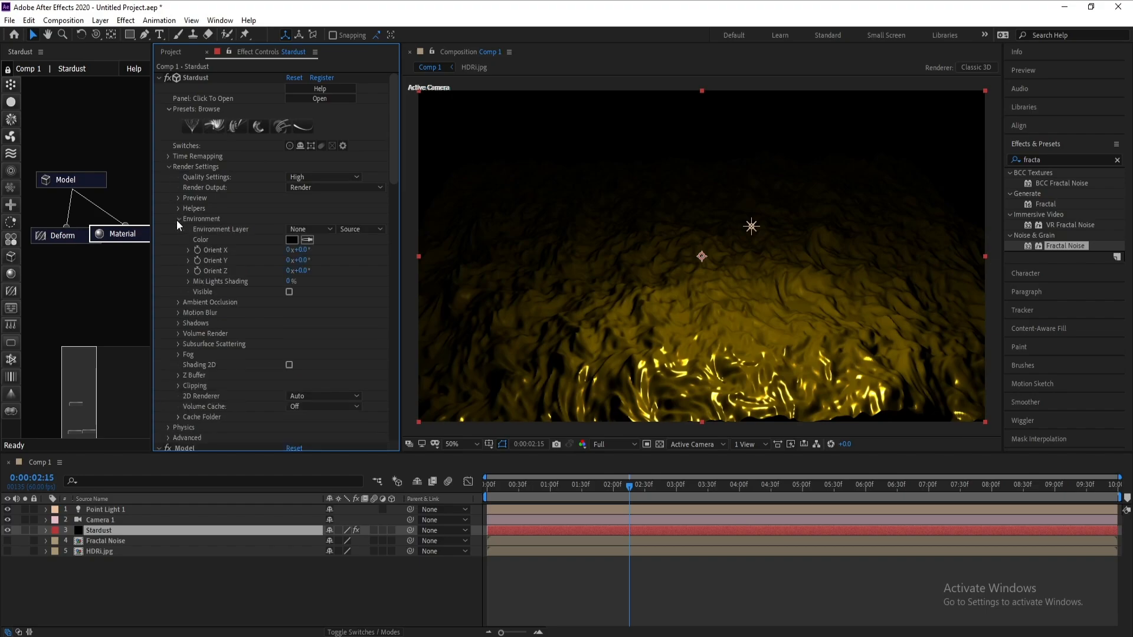
left_click(318, 230)
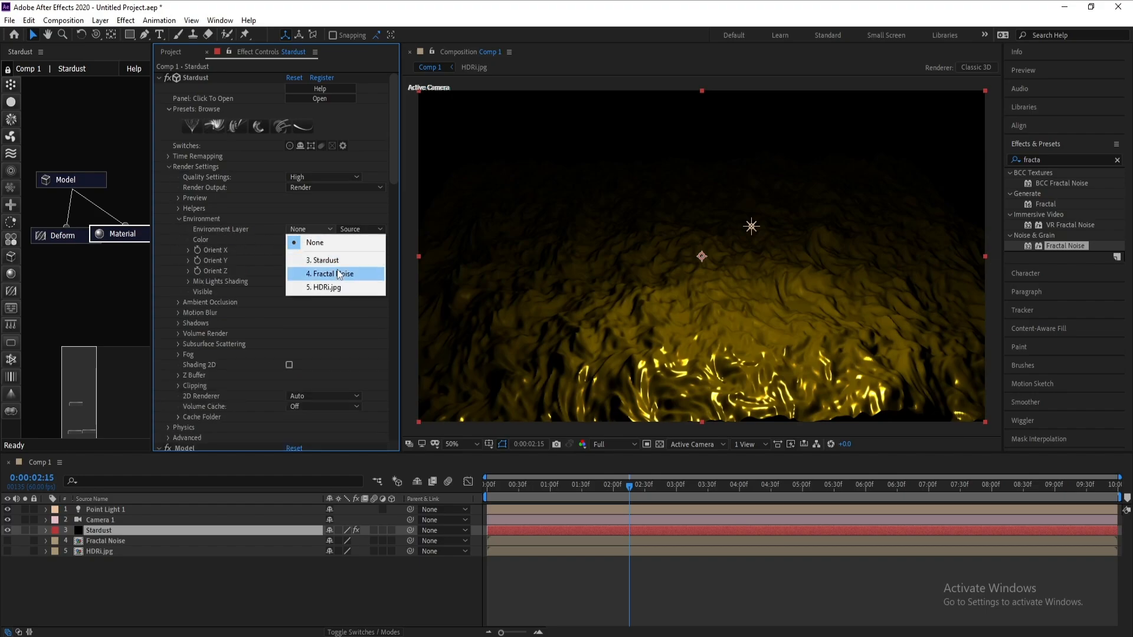
left_click(341, 289)
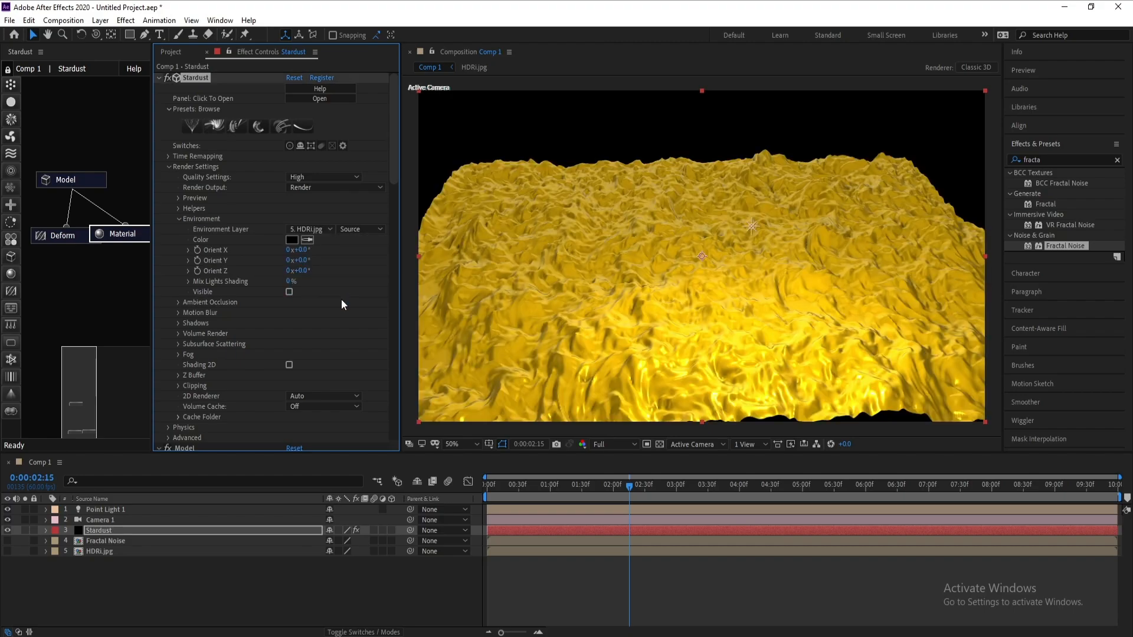
Set the Material node's reflection amount to 60 and roughness amount to 70, and move the current time to 0:00:01:43.
left_click(125, 234)
scroll(268, 308, "down", 5)
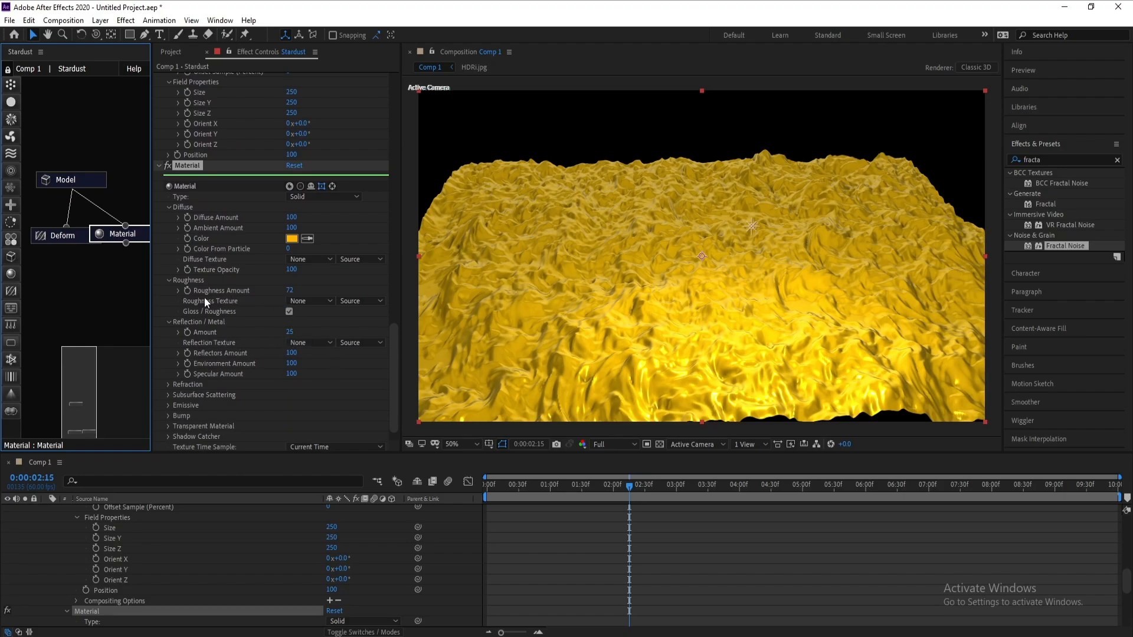
left_click(288, 333)
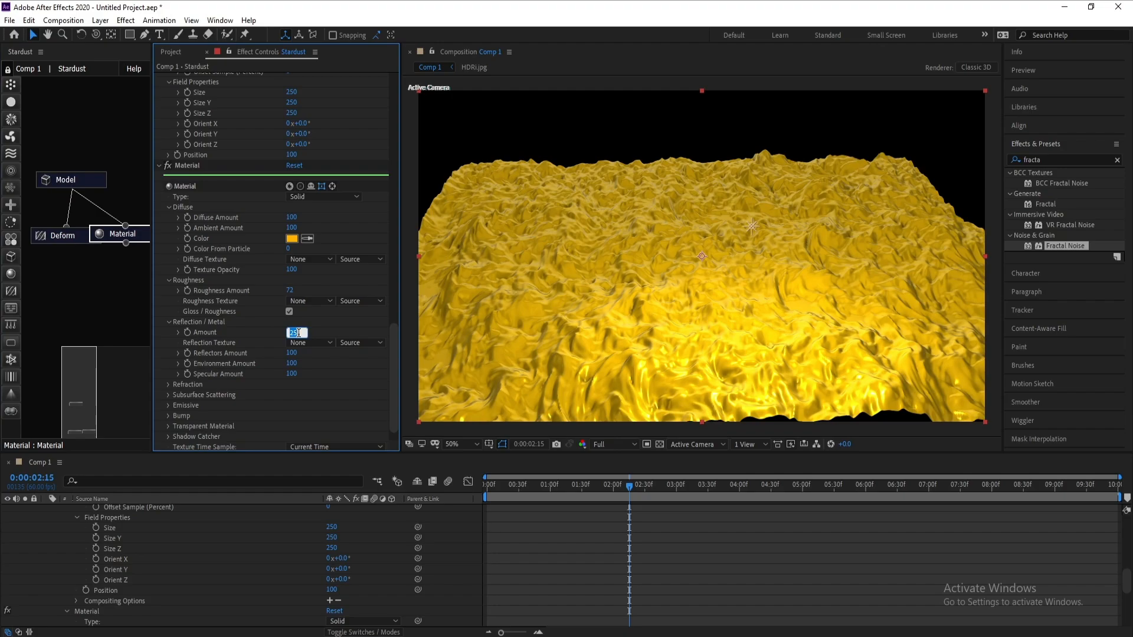
type("60")
key("Return")
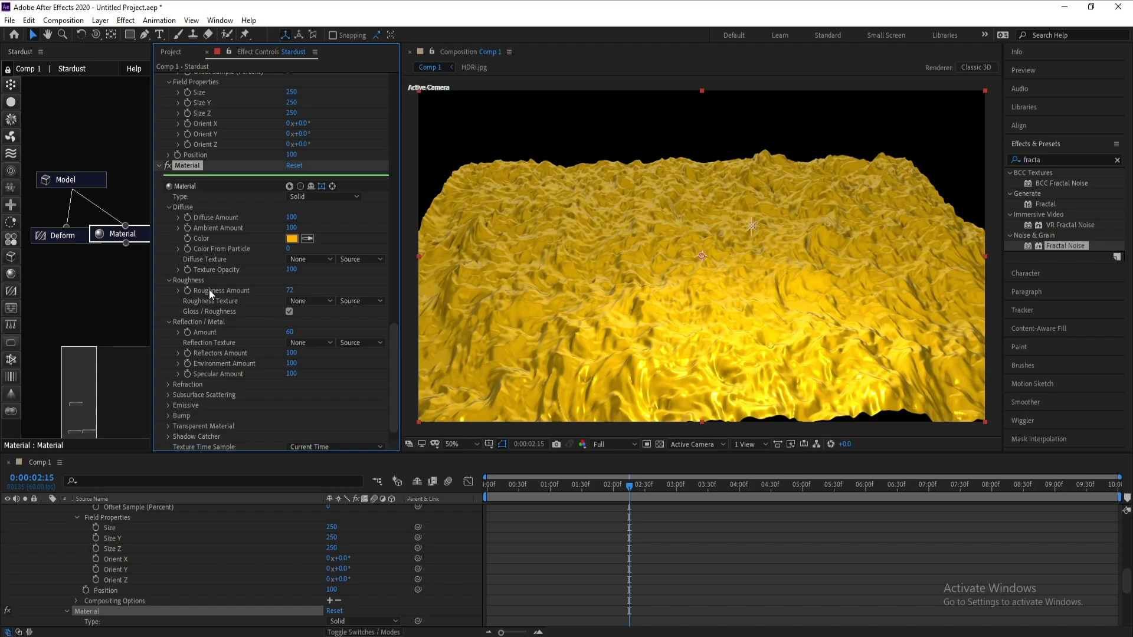
left_click(289, 291)
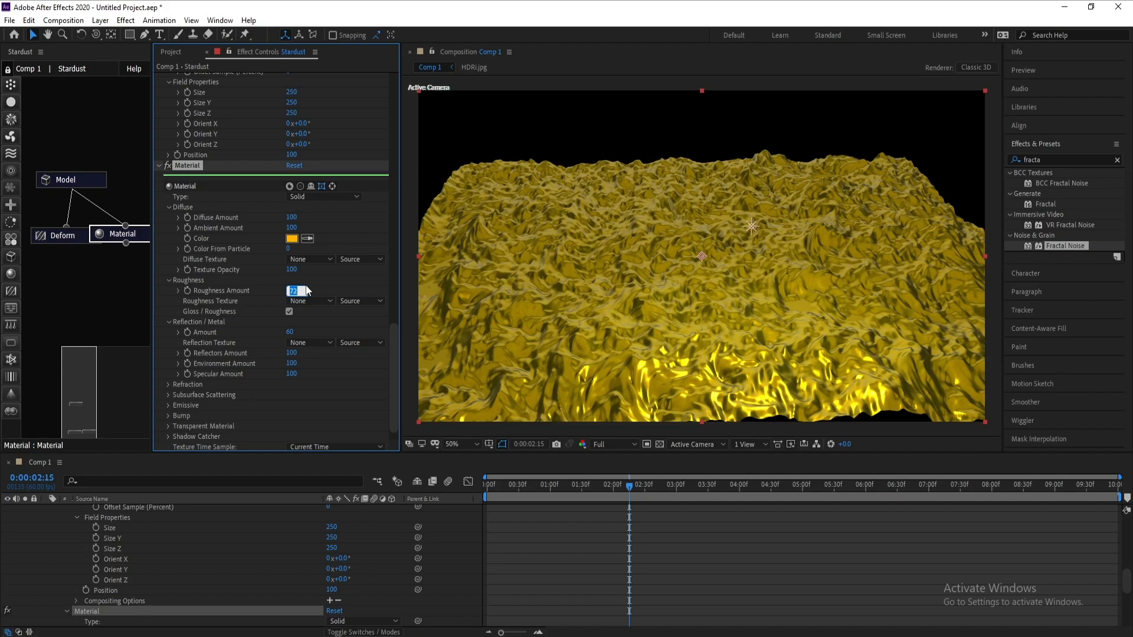
type("70")
left_click(596, 483)
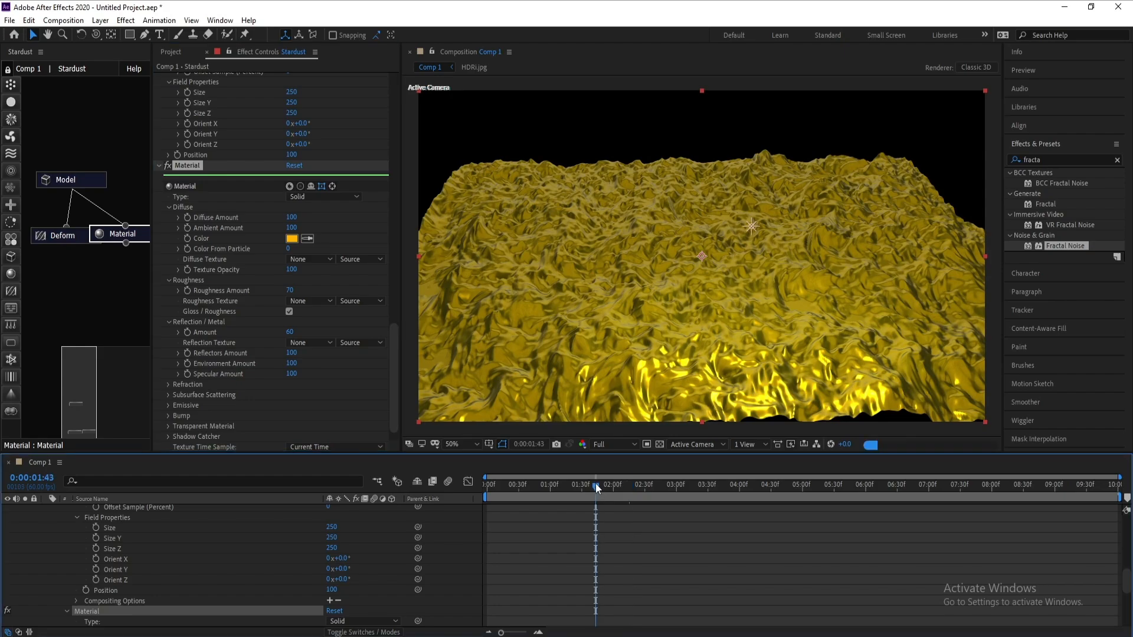
Change the Material node's diffuse color to a slightly deeper, bright orange-gold.
left_click(292, 238)
left_click(199, 229)
left_click_drag(224, 344, 224, 346)
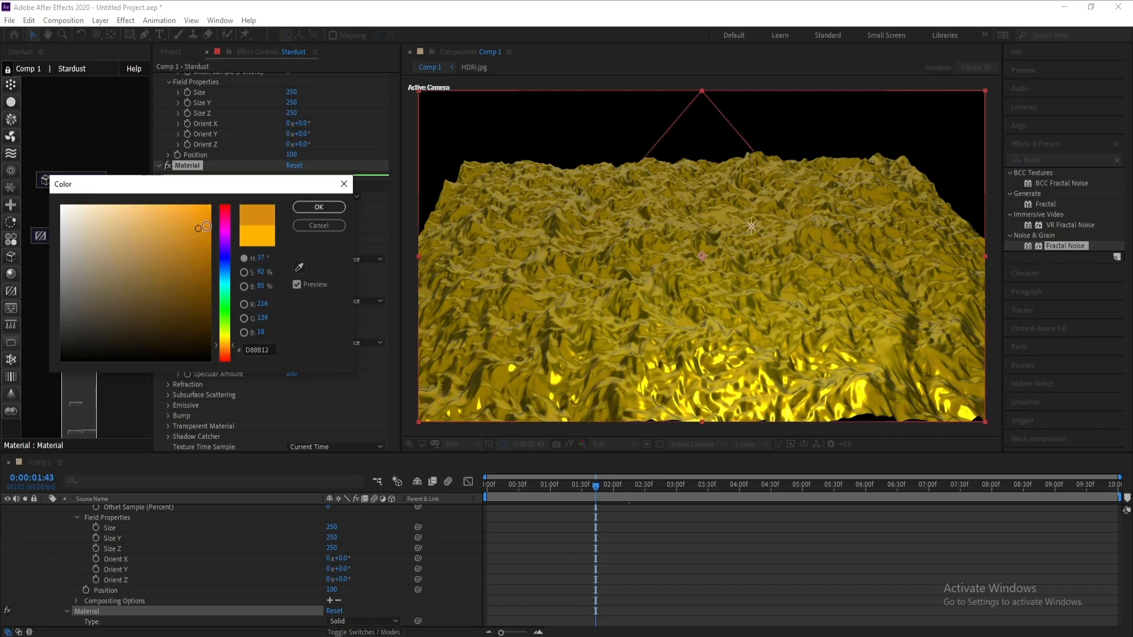
left_click(205, 210)
left_click(341, 206)
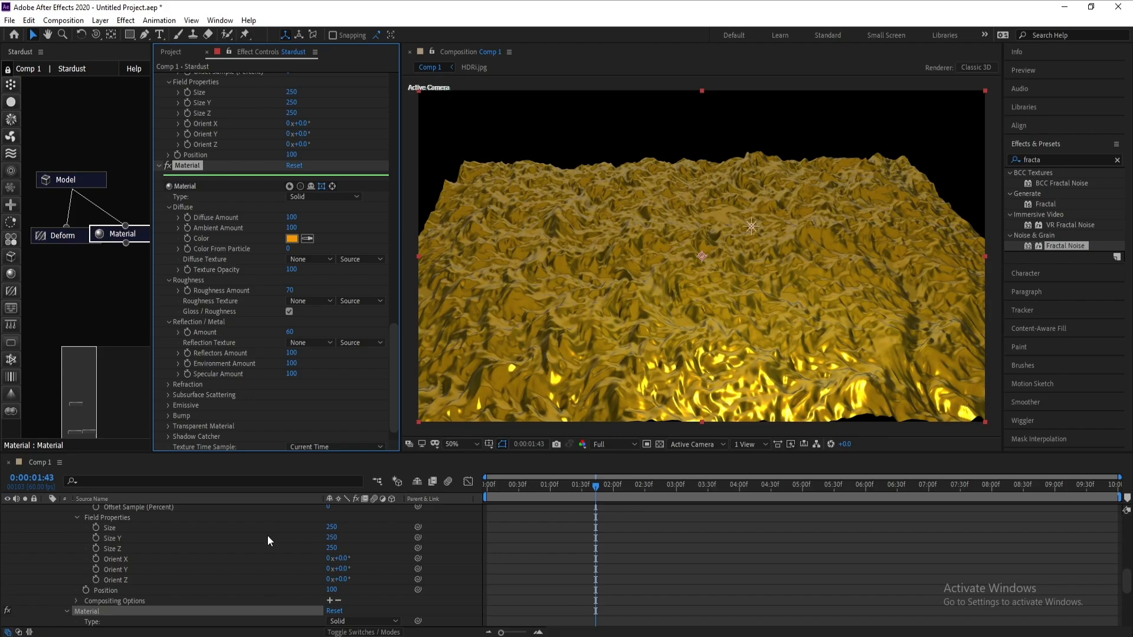
Show two views side by side and move Point Light 1 beyond the far edge of the gold plane, slightly right of center.
scroll(267, 536, "up", 15)
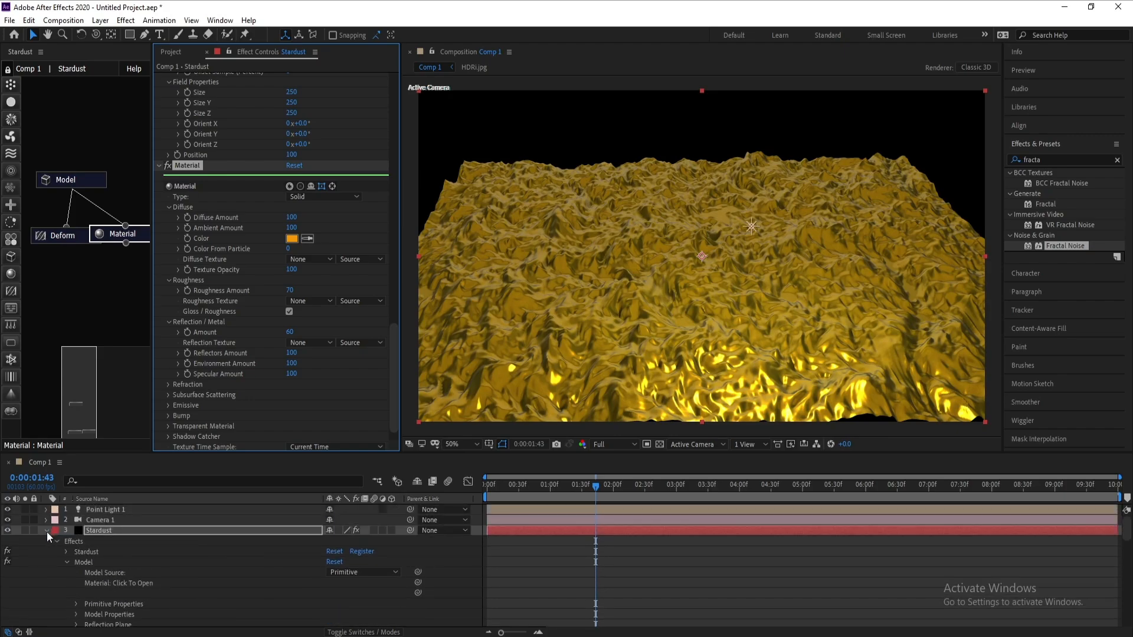
left_click(46, 531)
left_click(752, 448)
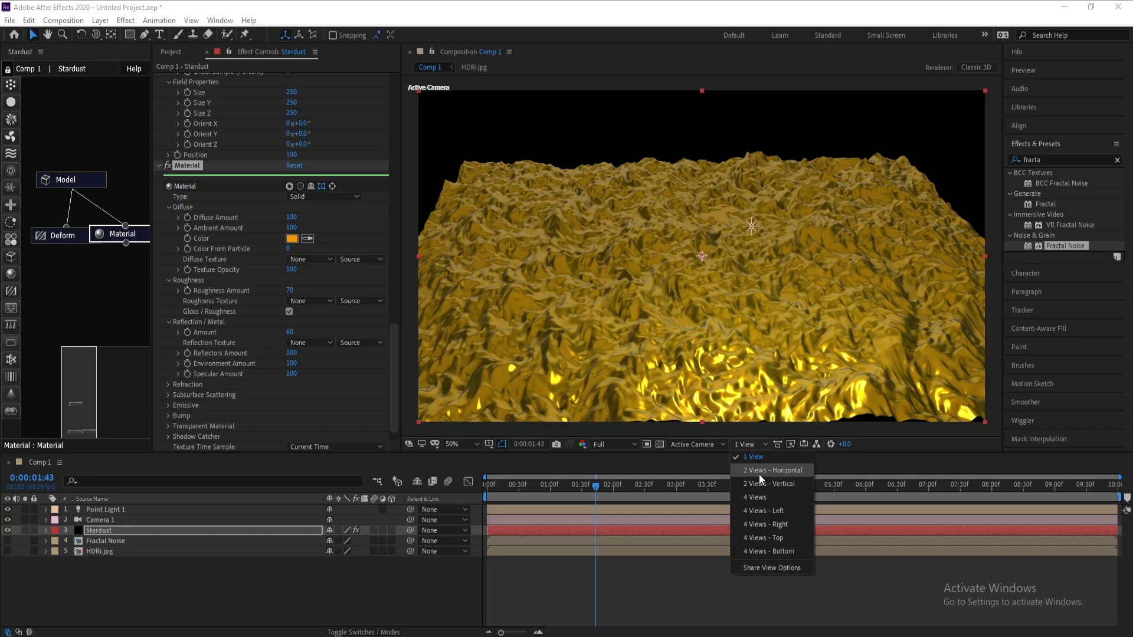
left_click(759, 473)
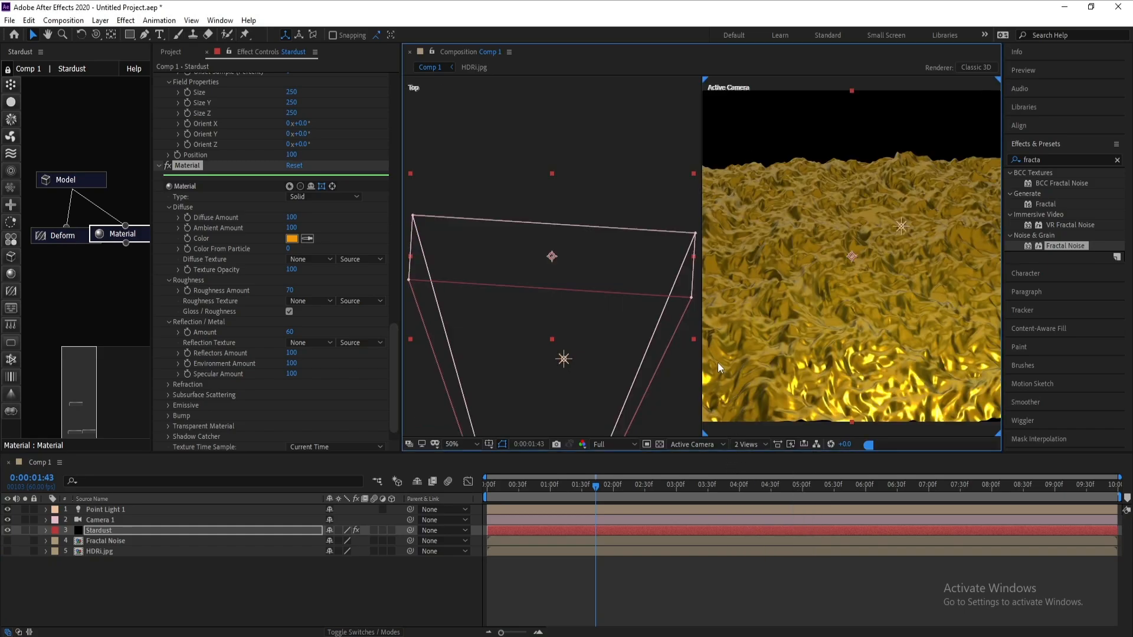
left_click(114, 511)
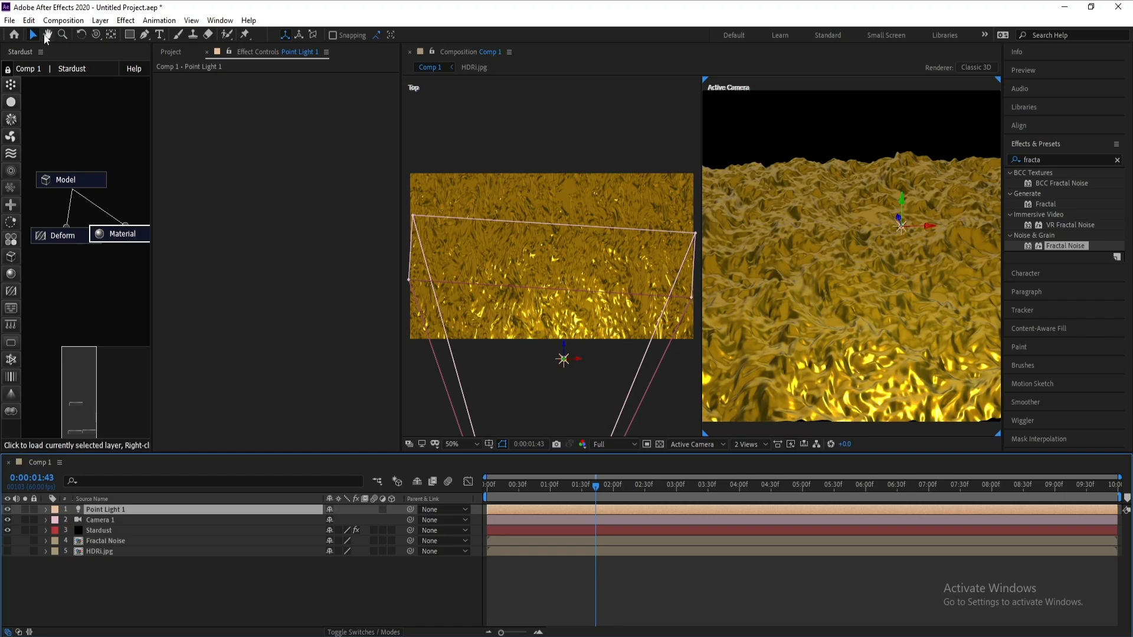
left_click(115, 508)
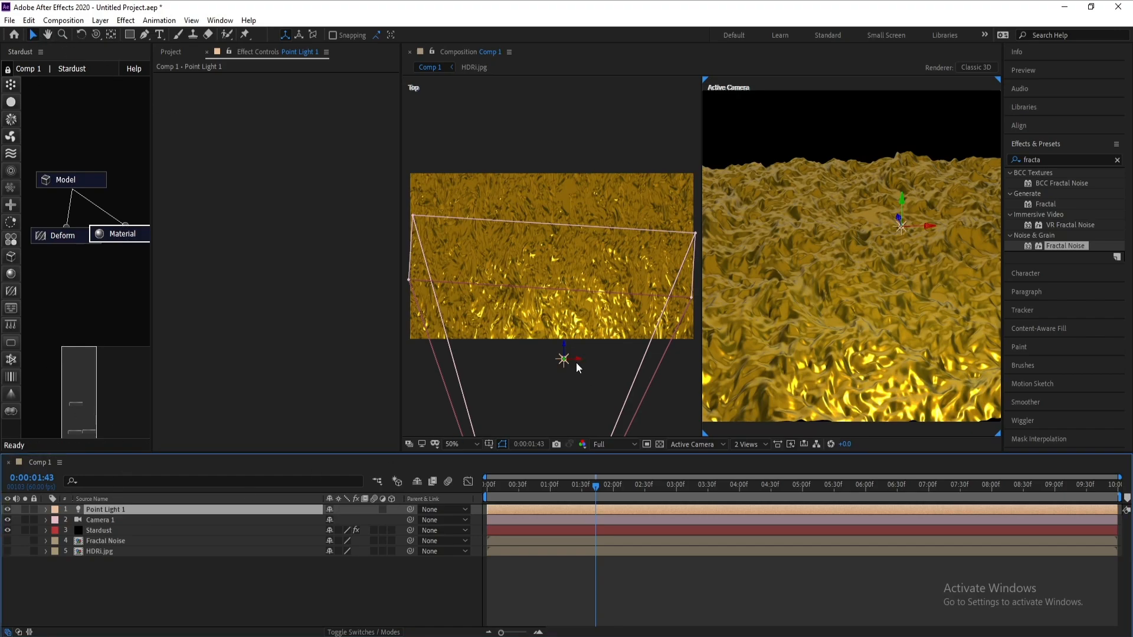
left_click_drag(564, 346, 616, 167)
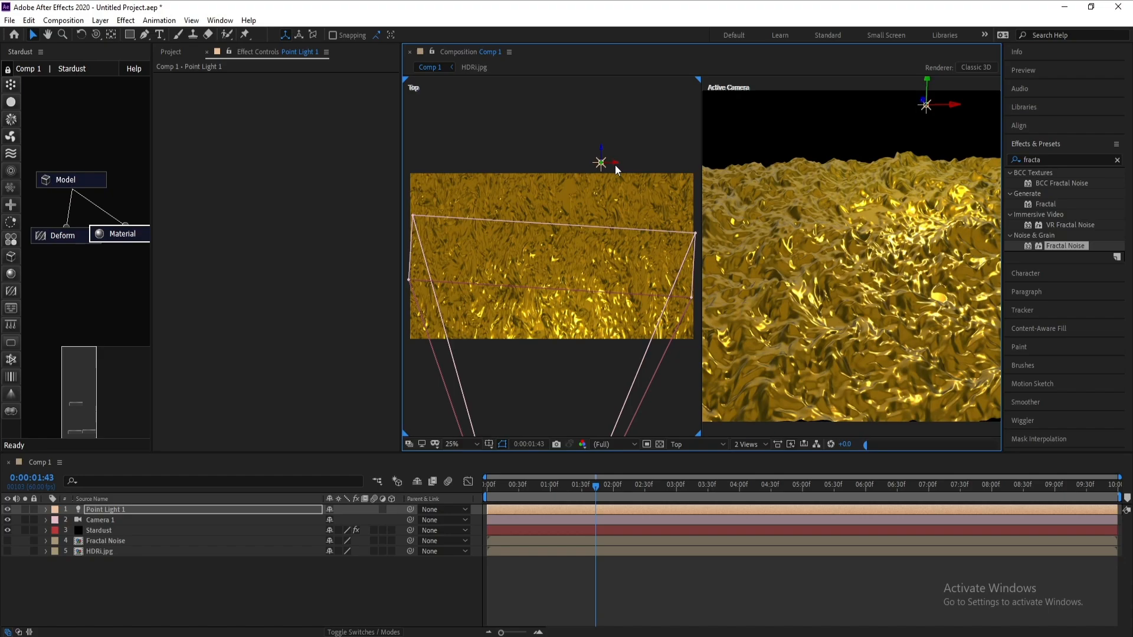
left_click_drag(616, 166, 618, 165)
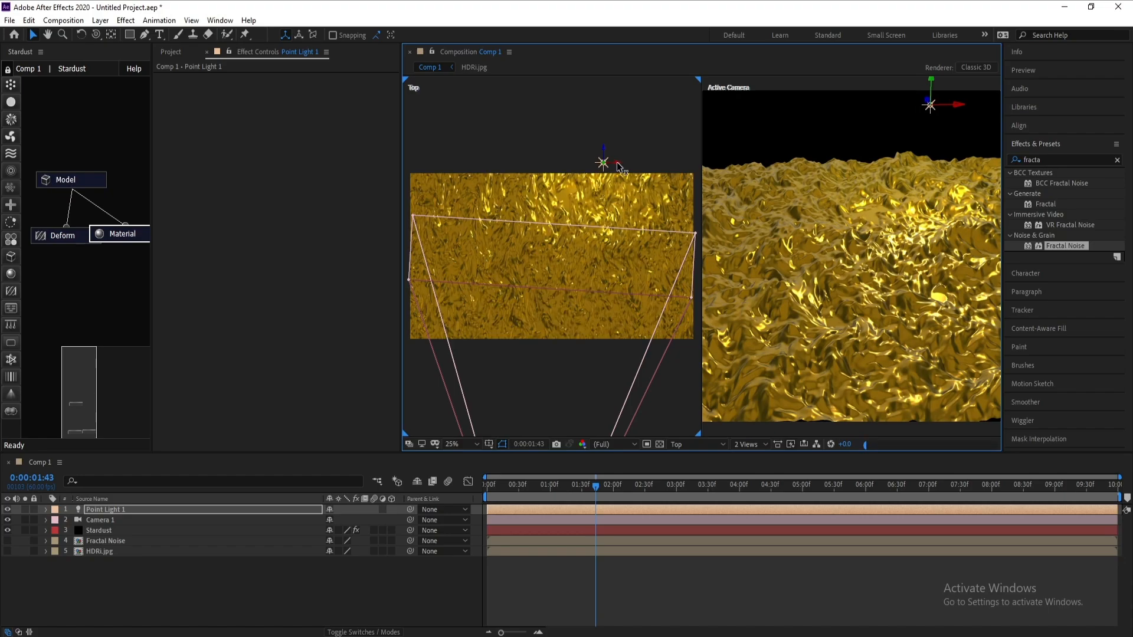
left_click_drag(618, 166, 621, 166)
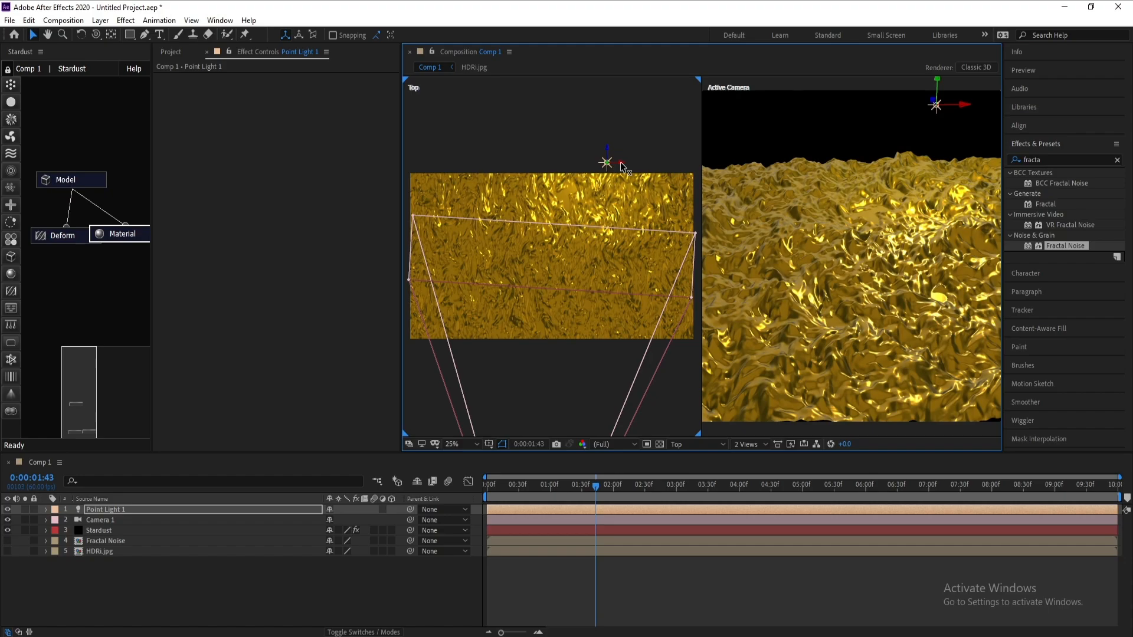
Duplicate Point Light 1 and move the copy along X to the far left side of the plane.
left_click(123, 511)
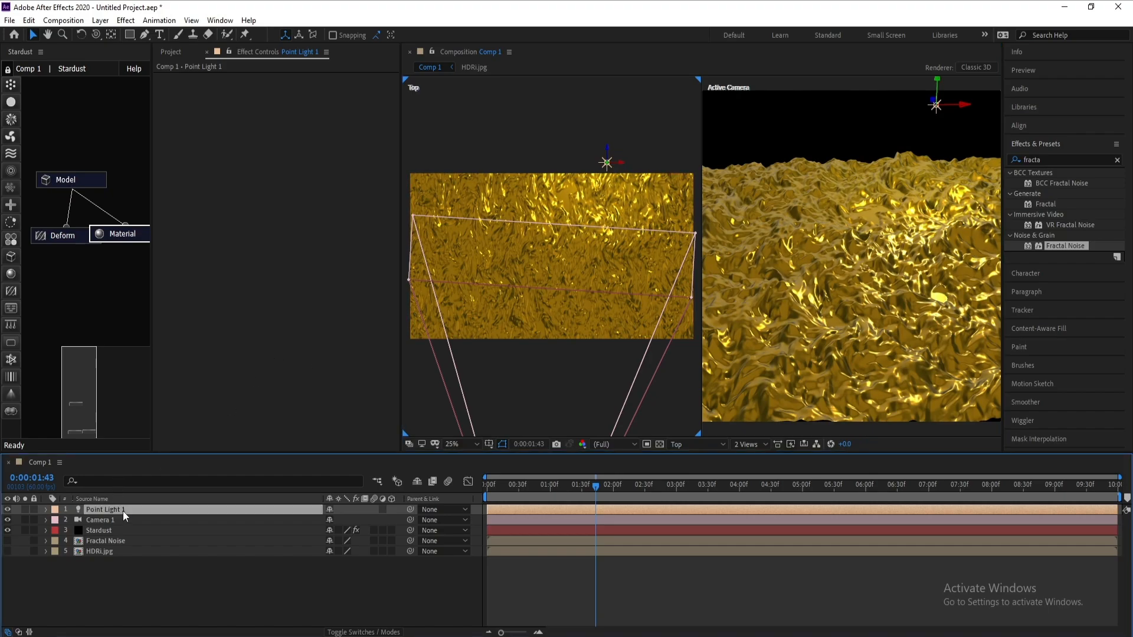
key("ctrl+s")
left_click(1076, 616)
key("ctrl+d")
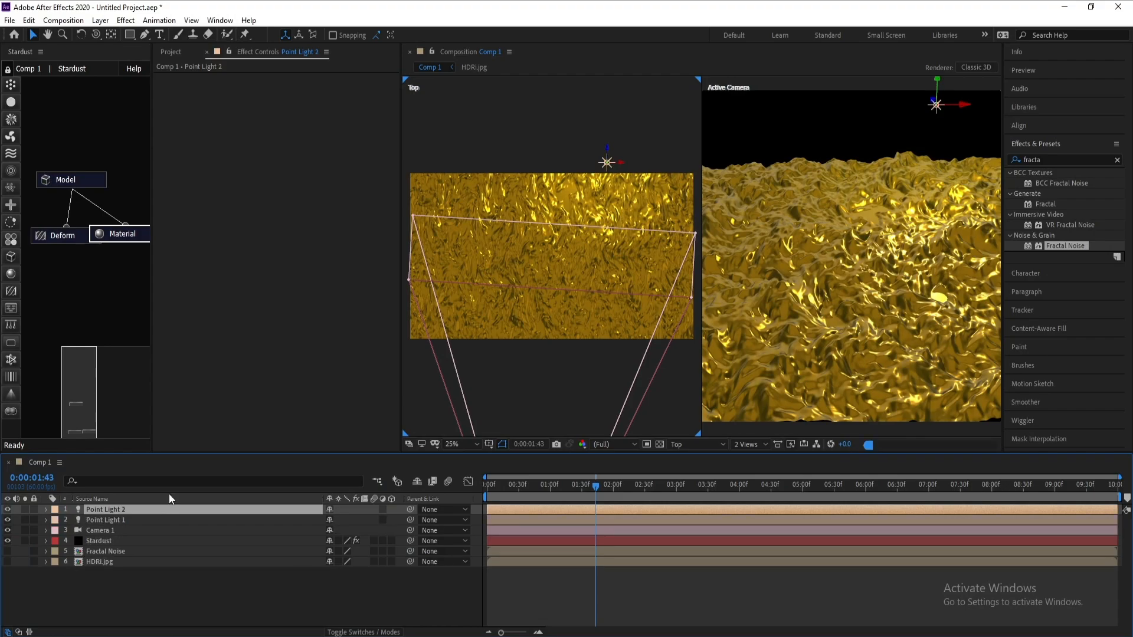
left_click_drag(608, 165, 472, 156)
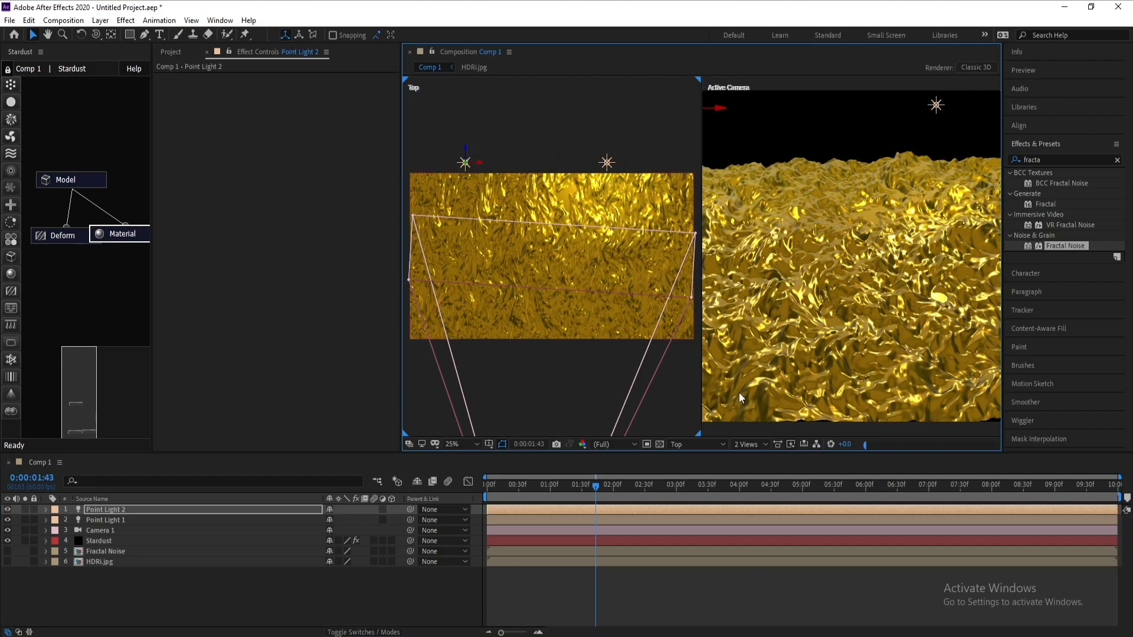
Return to a single Active Camera view, enlarge the composition viewer and reduce the preview resolution to Quarter.
left_click(755, 444)
left_click(769, 460)
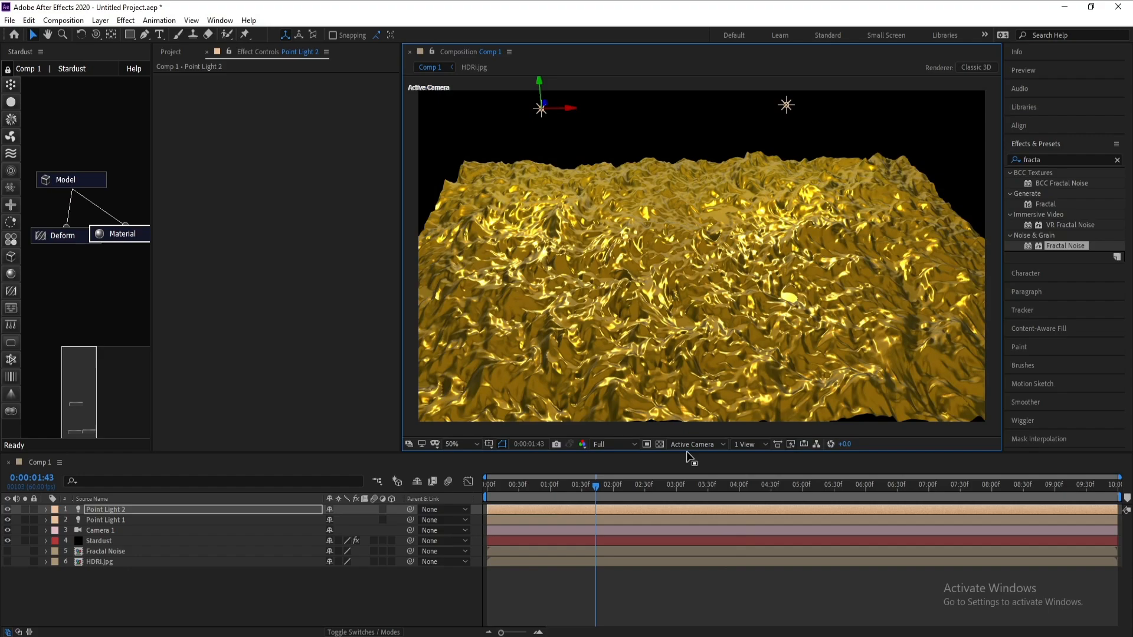
left_click(604, 442)
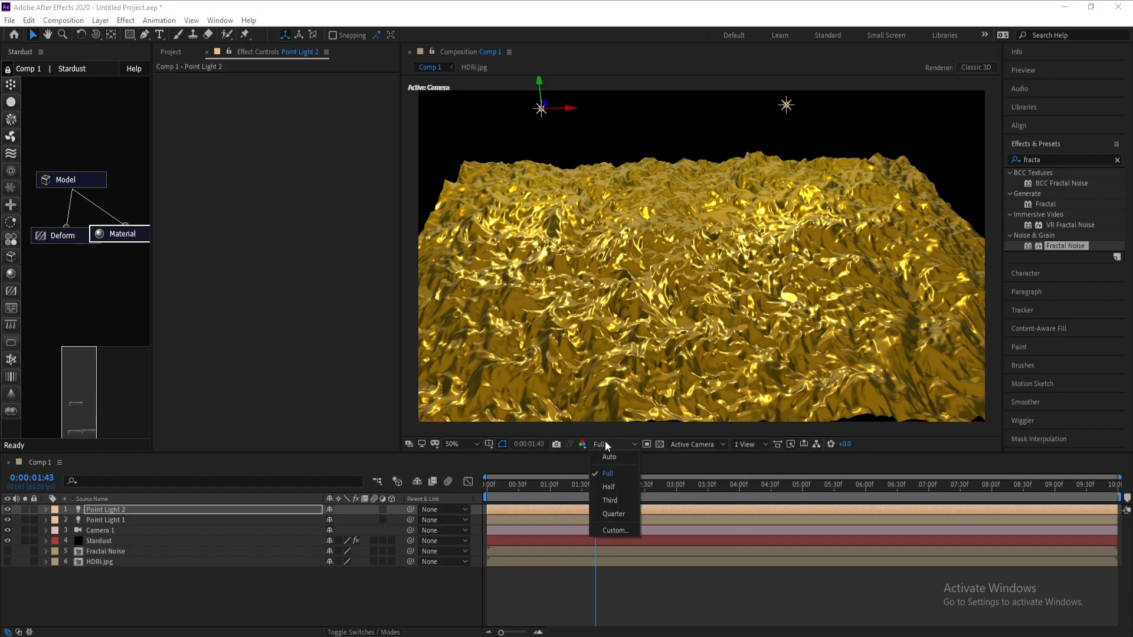
left_click(608, 475)
left_click_drag(402, 280, 292, 278)
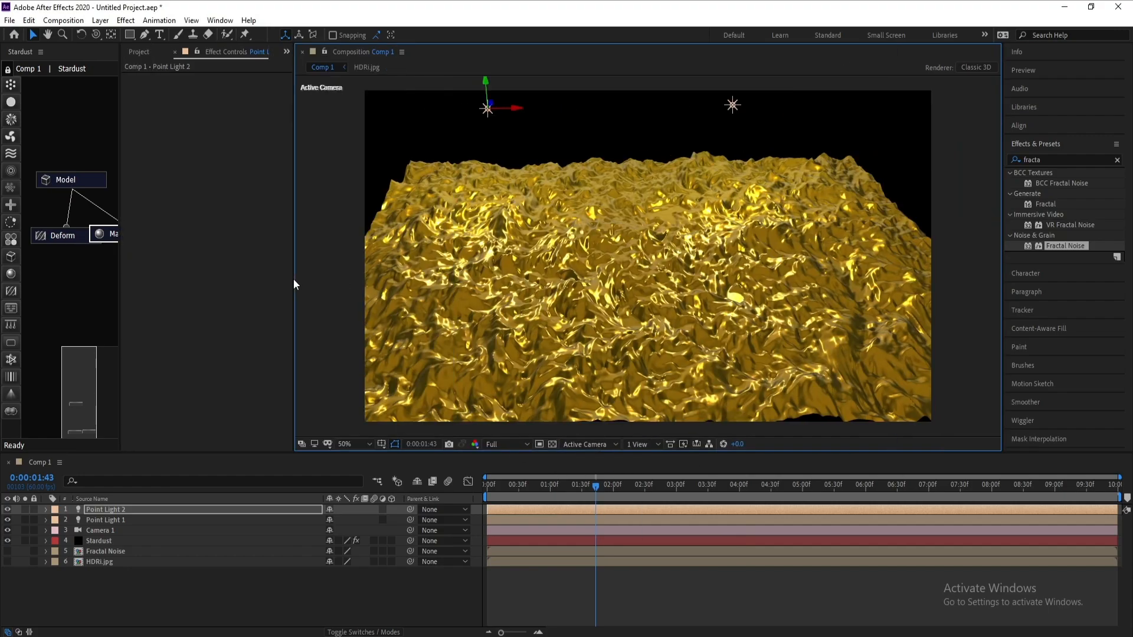
left_click(497, 445)
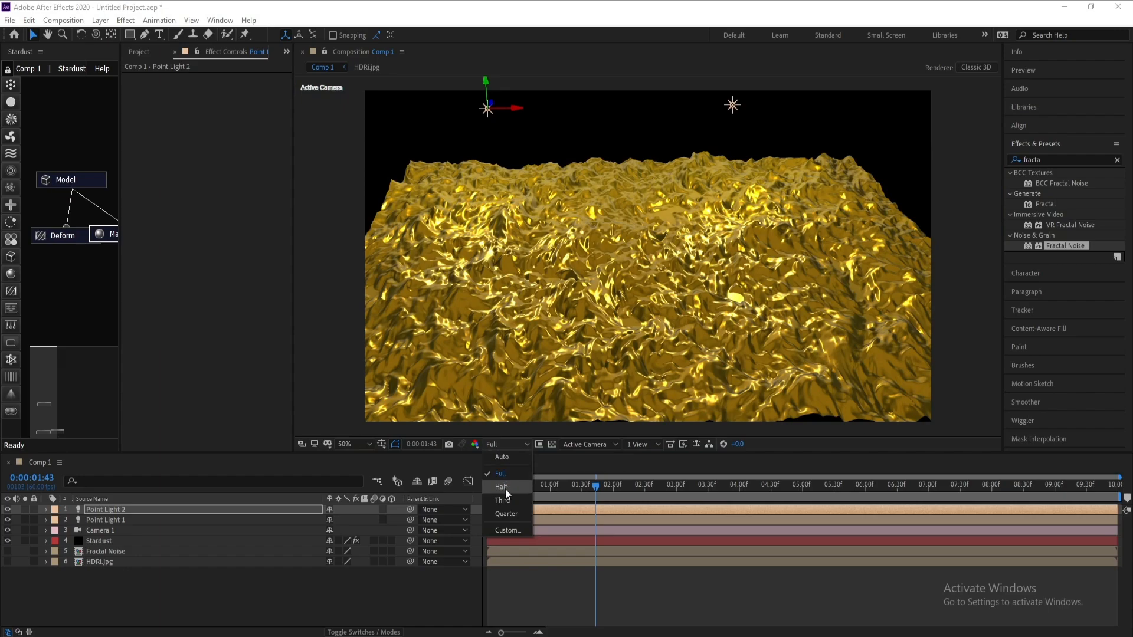
left_click(506, 514)
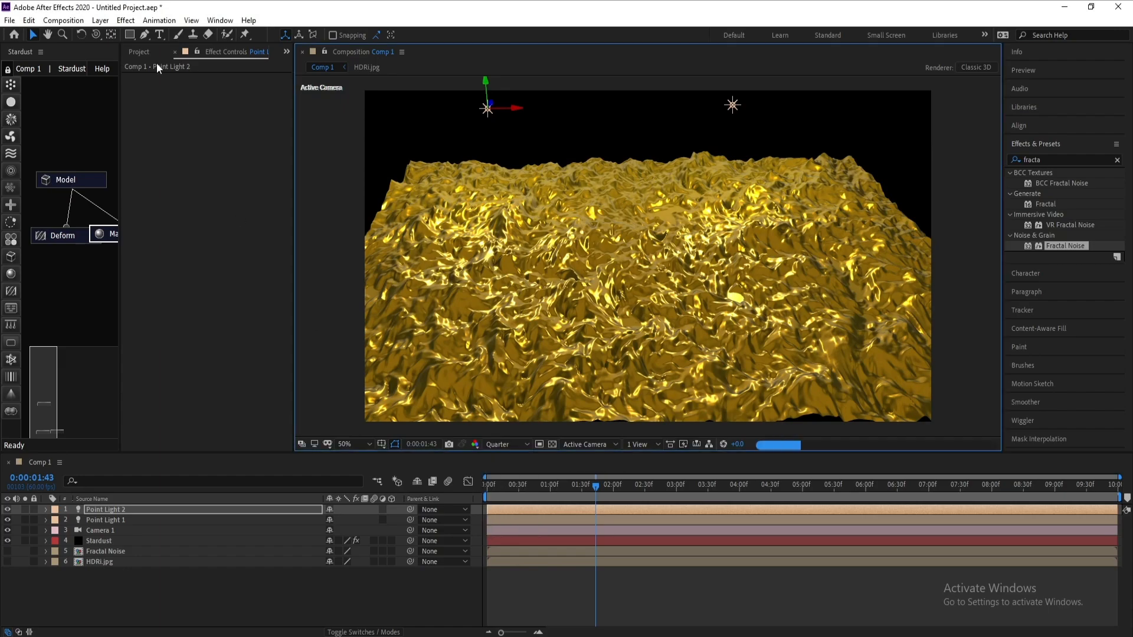
Orbit the camera slightly around the gold surface and dolly it a little closer.
left_click(96, 33)
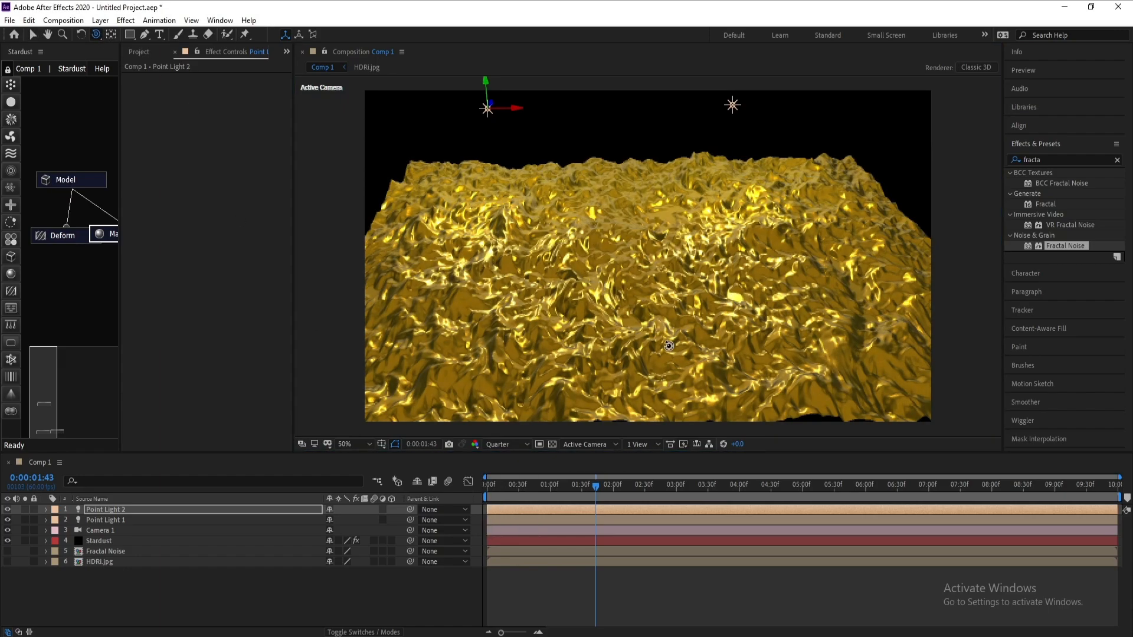
left_click_drag(670, 345, 659, 348)
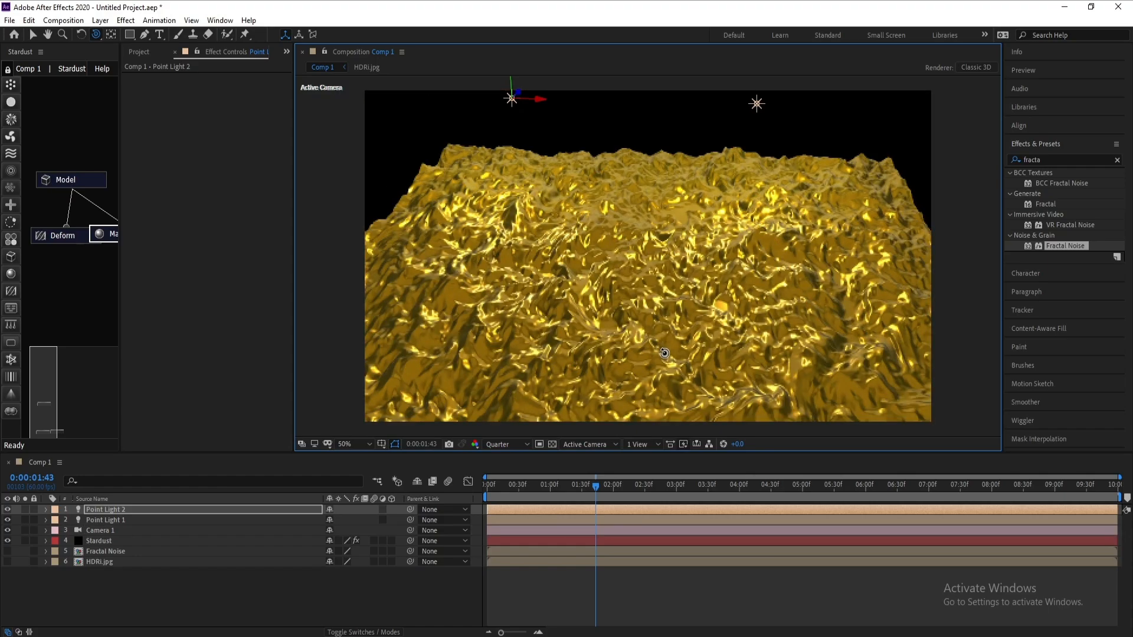
key("c")
left_click_drag(664, 347, 666, 298)
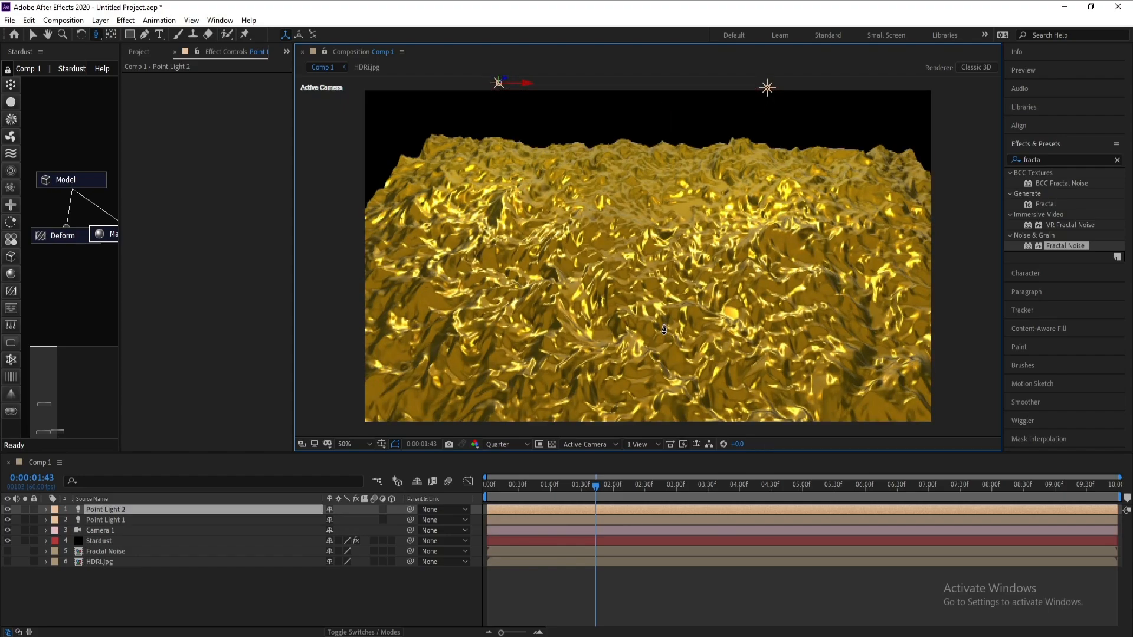
left_click_drag(664, 329, 663, 335)
key("c")
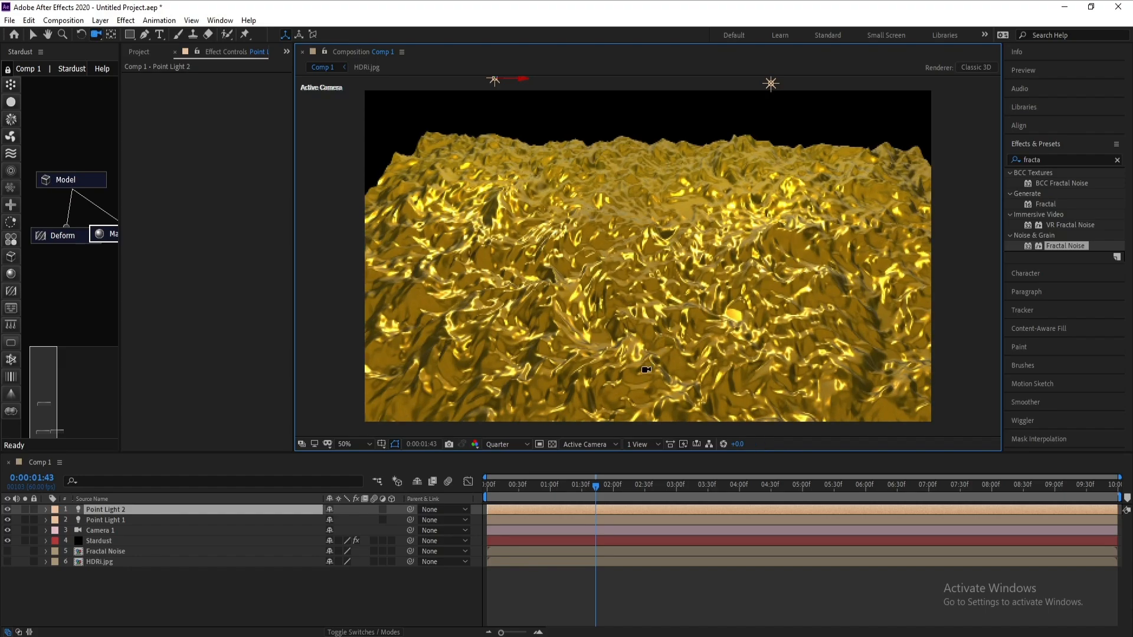
key("c")
left_click_drag(645, 370, 646, 368)
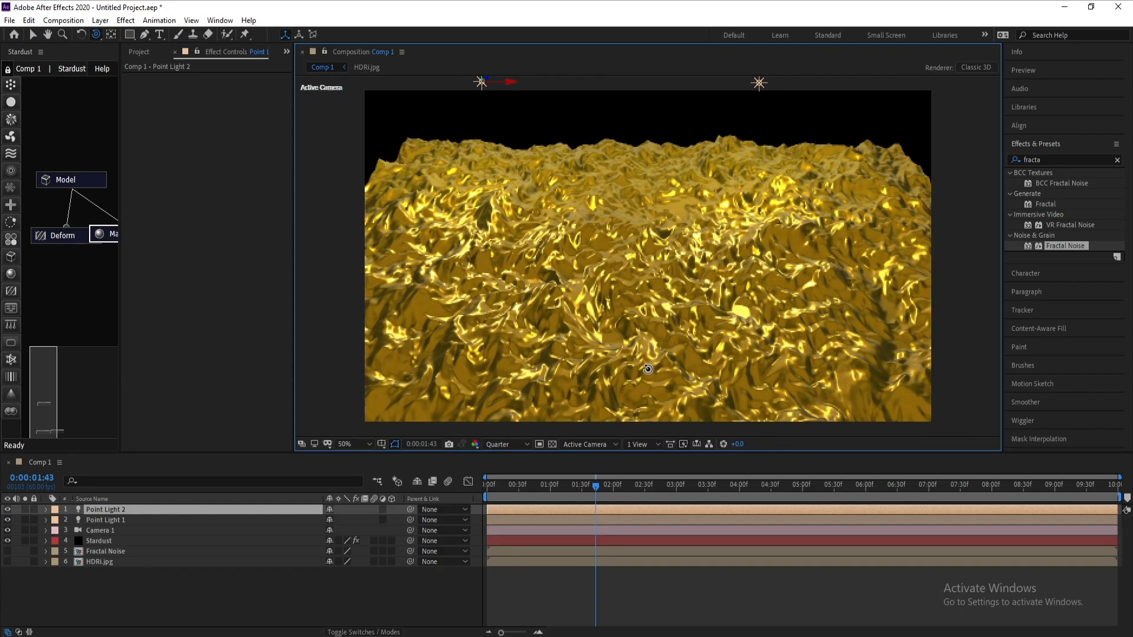
Dolly the camera closer to the gold surface and track it vertically until the surface fills almost the entire frame.
key("c")
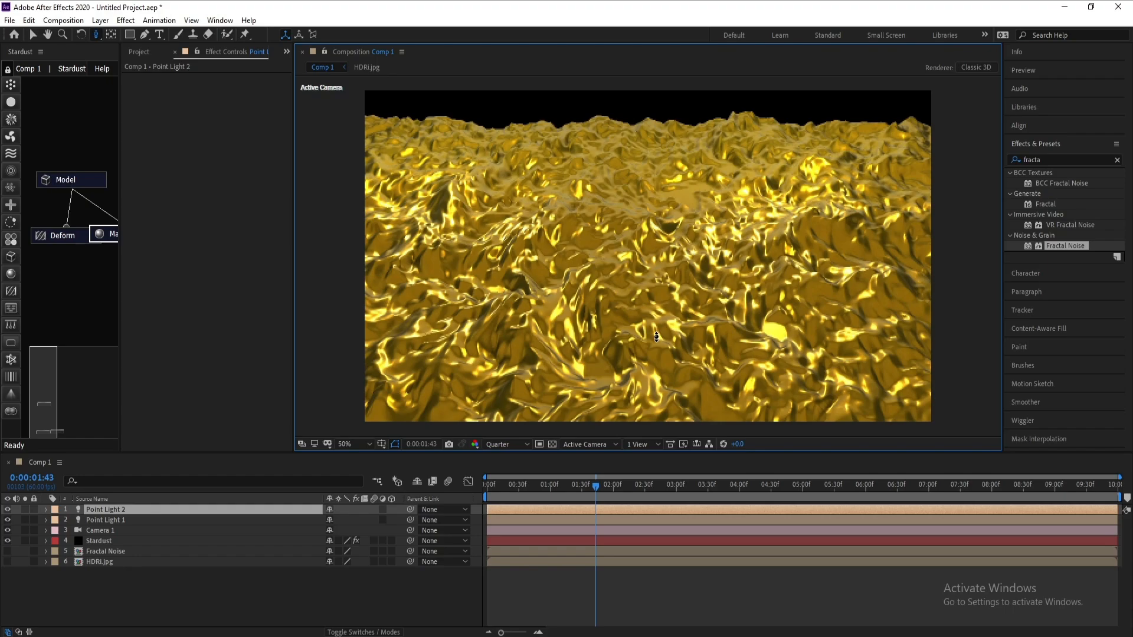
key("c")
key("c")
key("c")
left_click_drag(657, 305, 657, 305)
left_click_drag(660, 318, 660, 297)
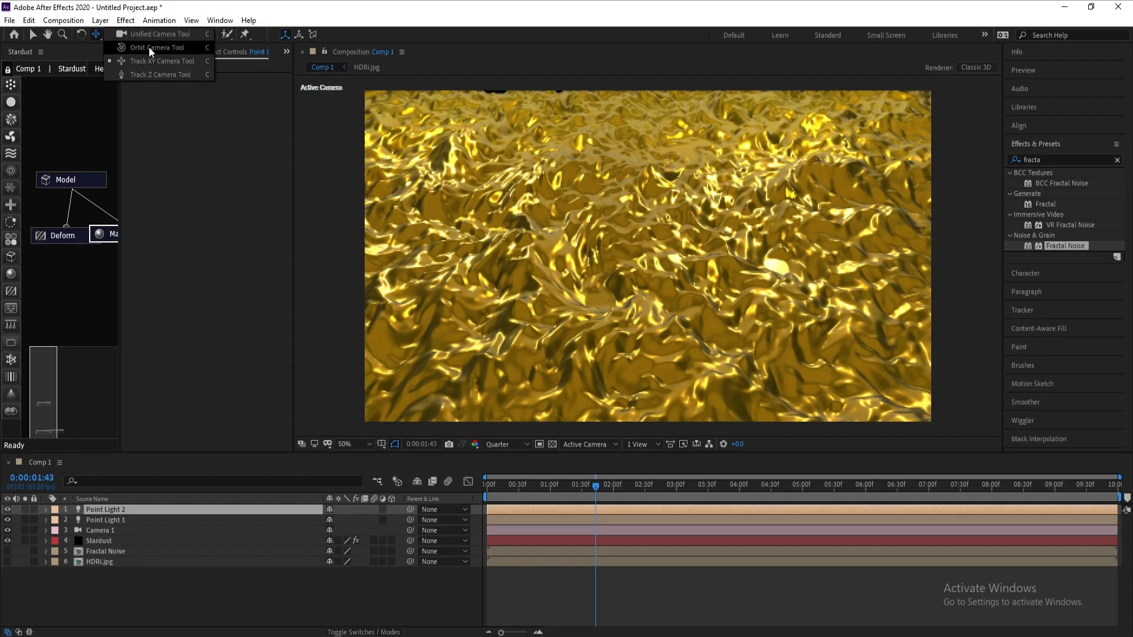
Dolly the camera slightly closer to close the black gap at the upper frame edge, and go to 0:00:01:33.
left_click(149, 47)
left_click(98, 34)
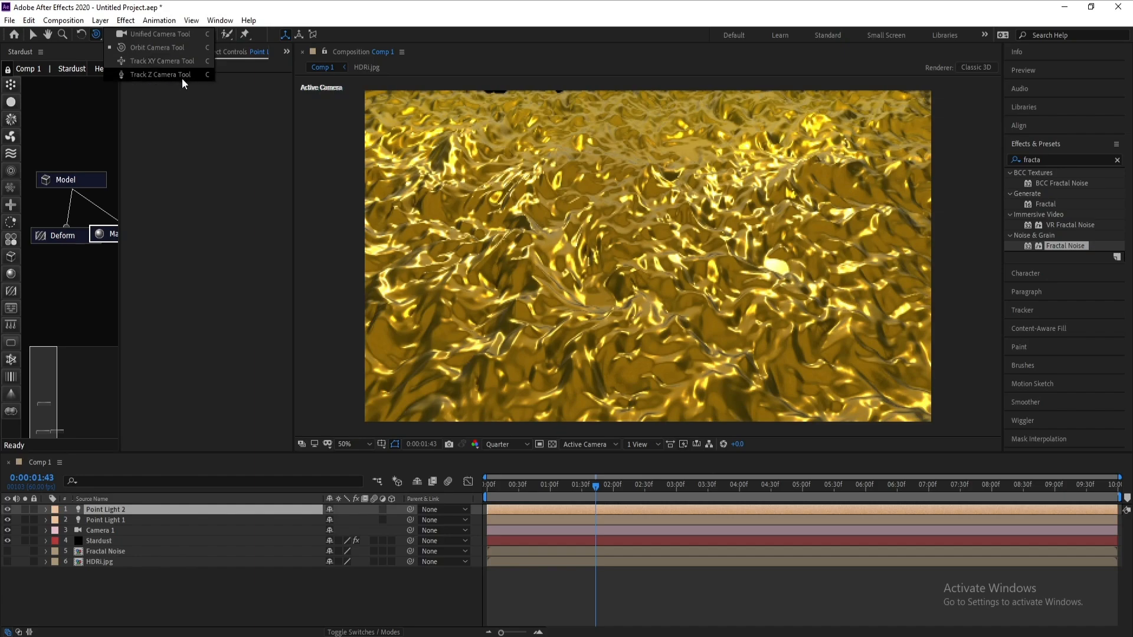
left_click(97, 37)
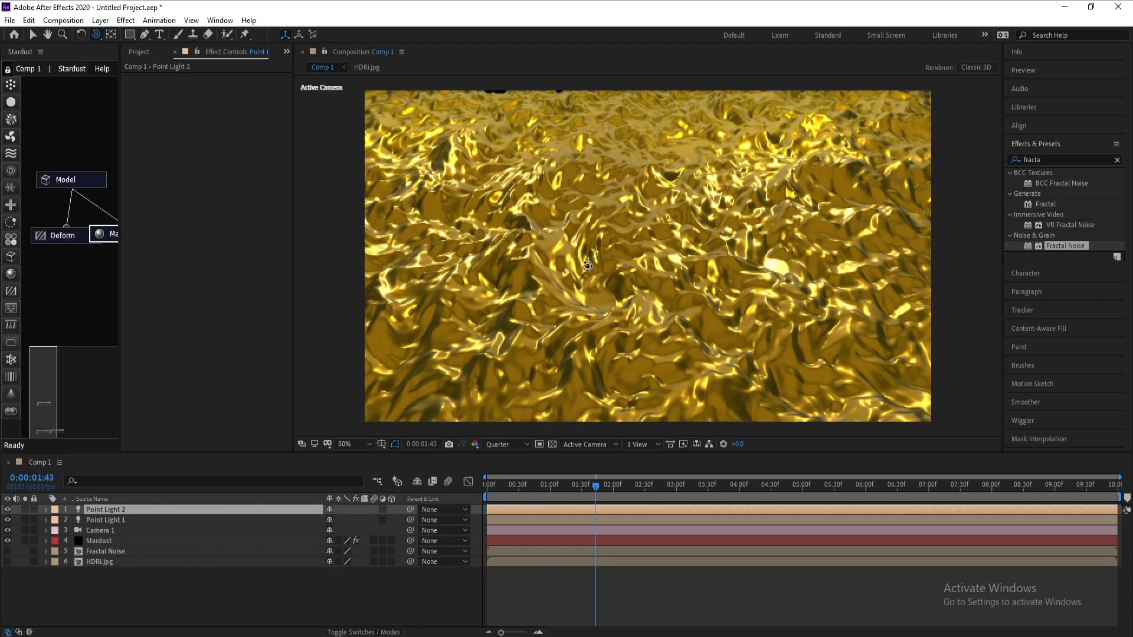
key("c")
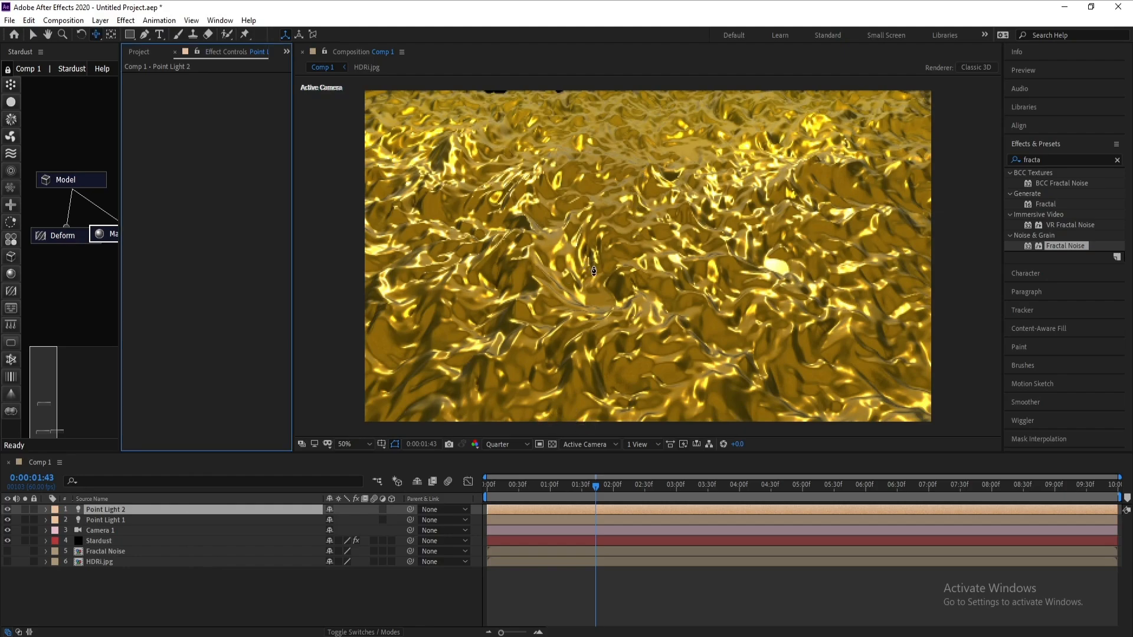
left_click(593, 269)
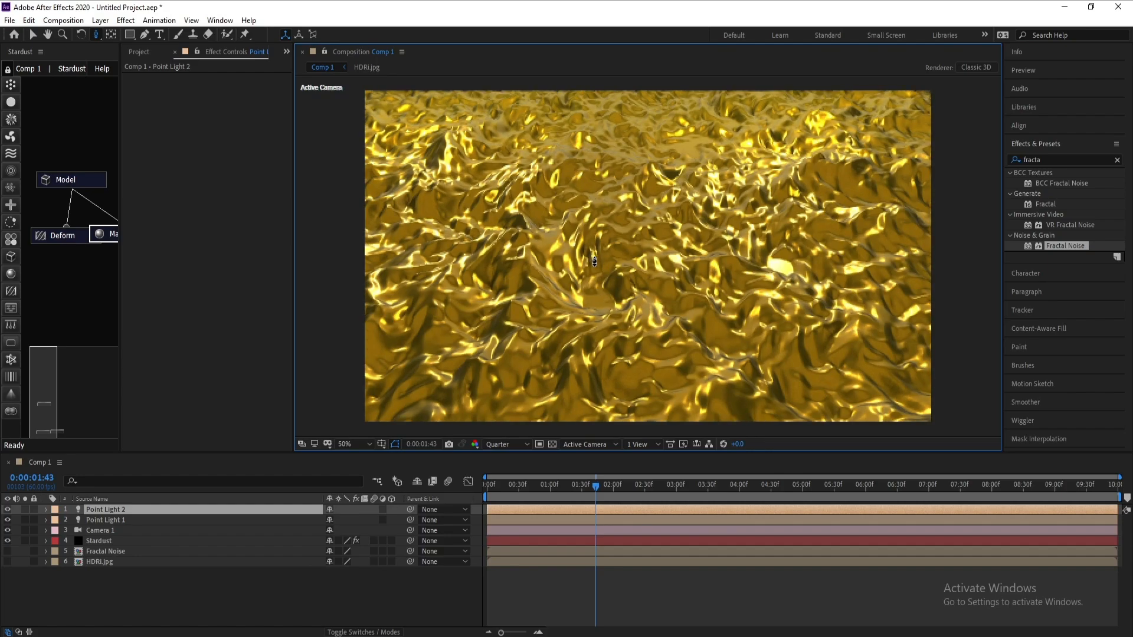
left_click(583, 484)
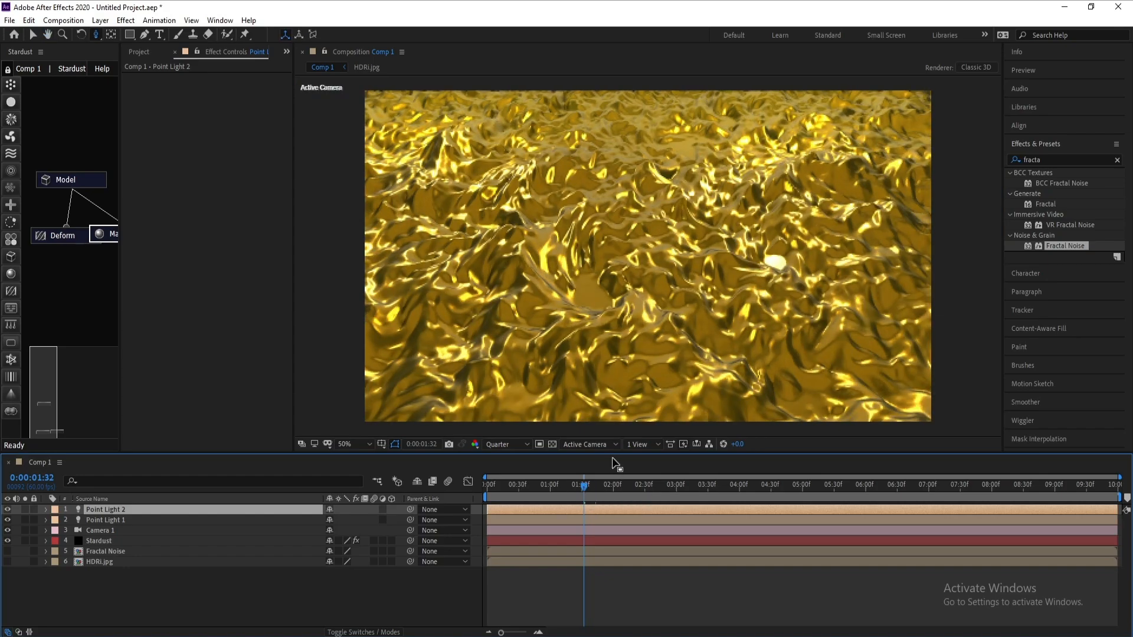
key("Page_Down")
Widen the Stardust node area, add a second Deform node and connect it to the existing Deform node.
left_click_drag(120, 281, 203, 281)
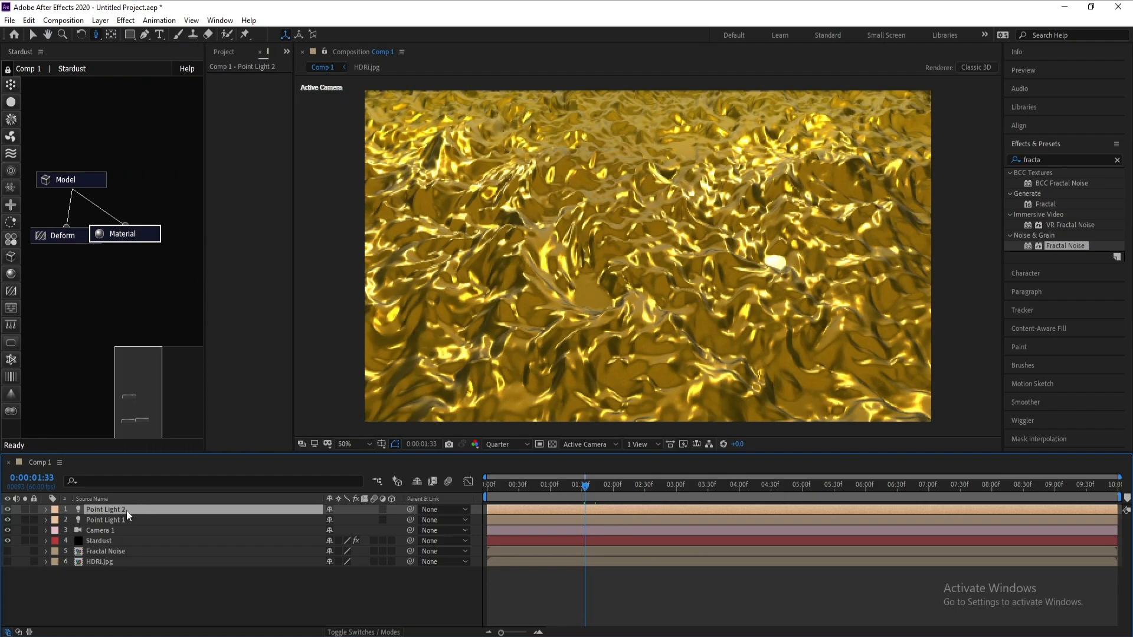
left_click(11, 292)
left_click(49, 295)
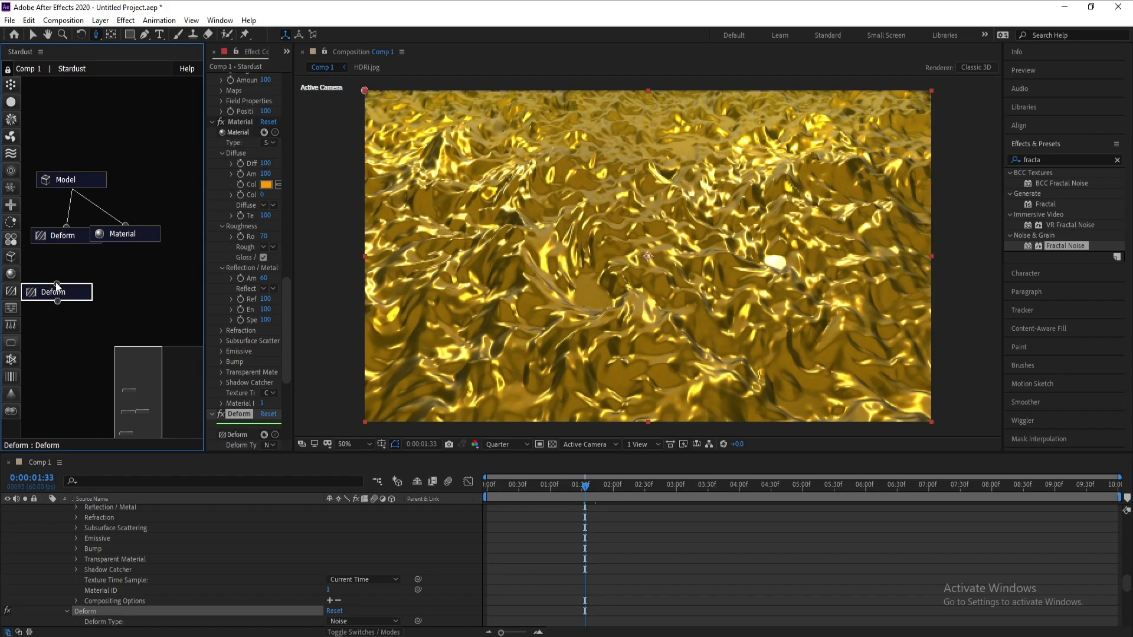
left_click_drag(60, 237, 63, 238)
Set the second Deform node's Position offset to 40 and its Noise Scale to 400.
left_click_drag(296, 228, 473, 226)
left_click_drag(466, 313, 461, 381)
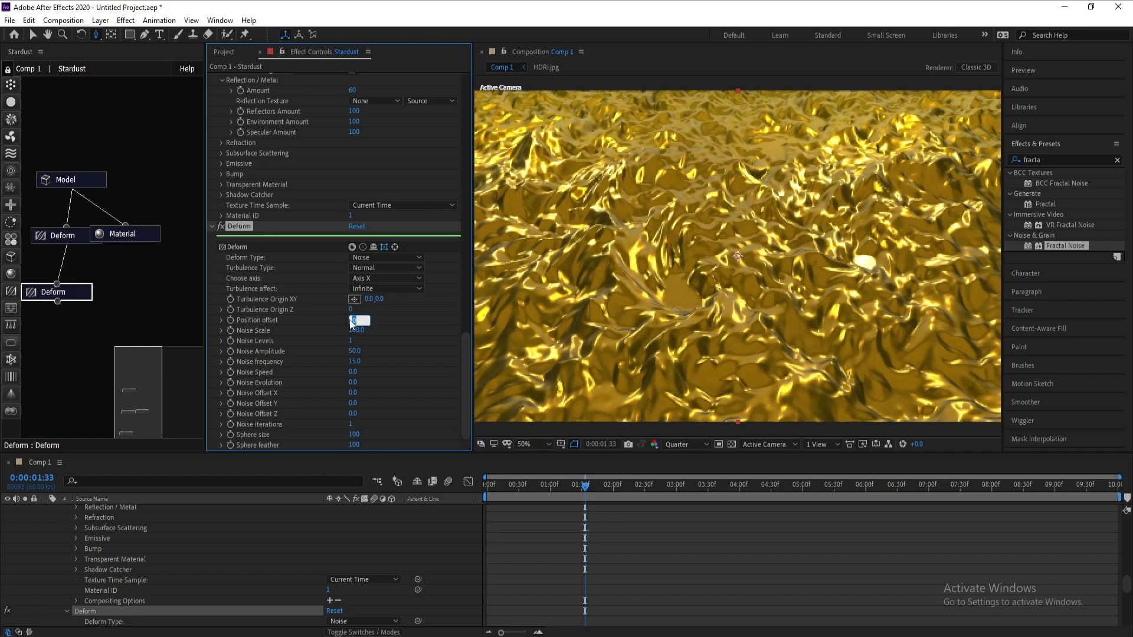
type("40")
key("Return")
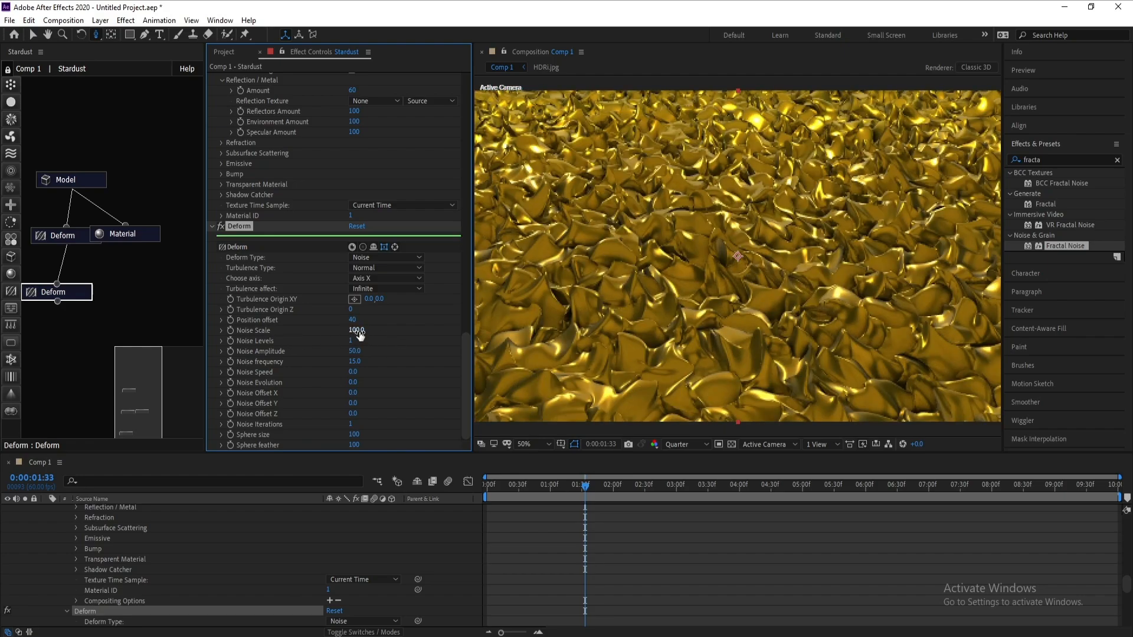
left_click(359, 331)
type("400")
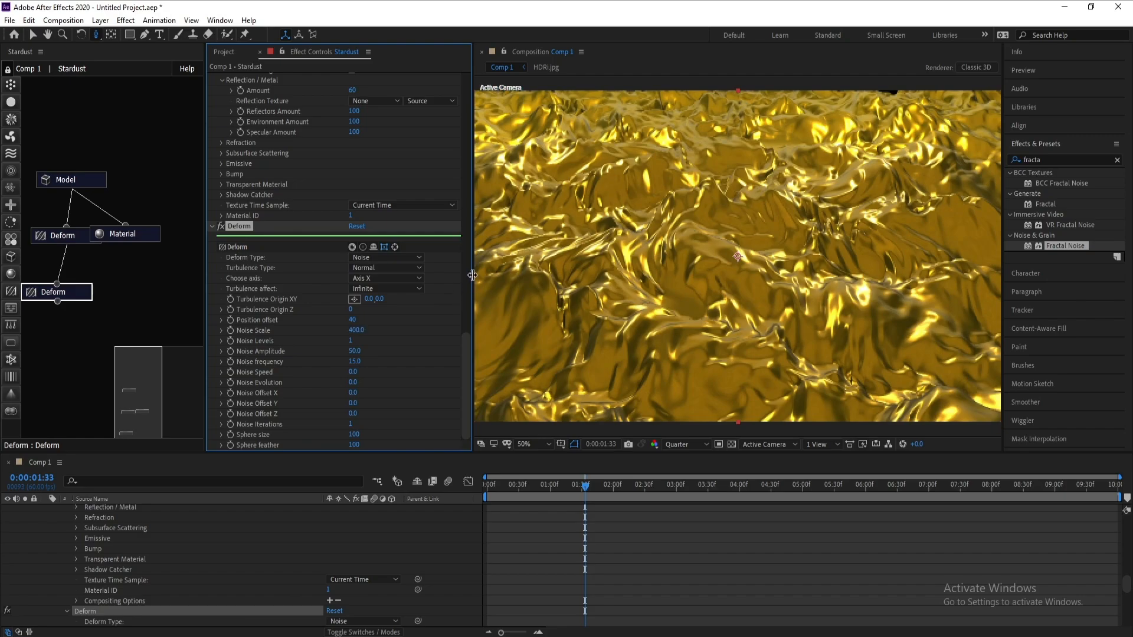
left_click_drag(471, 272, 391, 269)
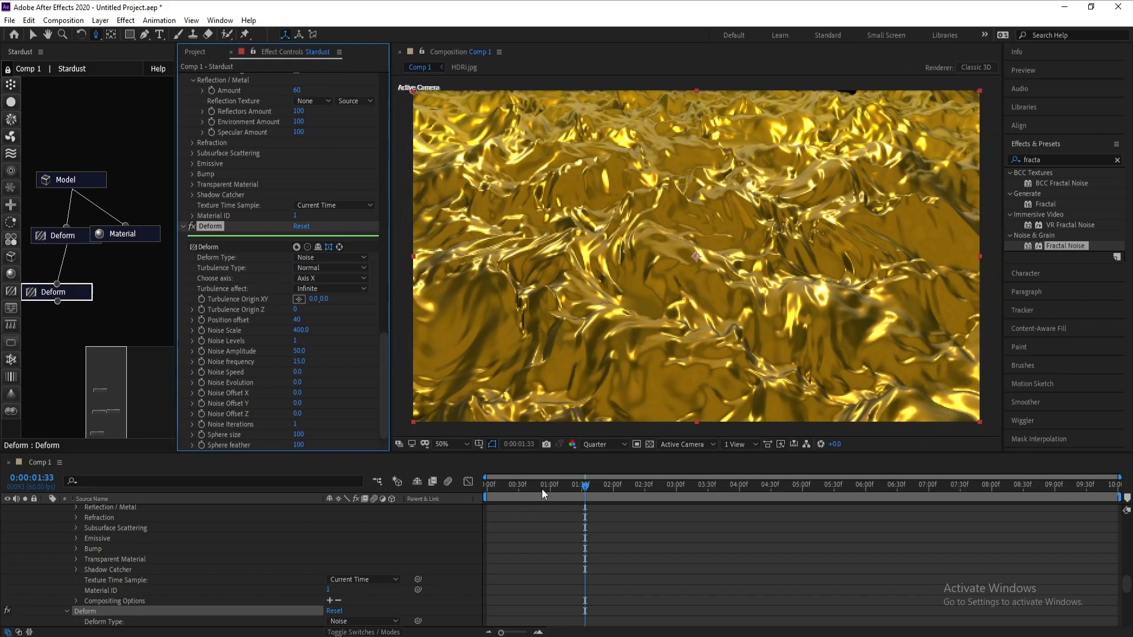
Collapse the Stardust layer's properties and show the frame at 0:00:00:08 in Full preview resolution.
left_click_drag(542, 489, 497, 487)
scroll(151, 553, "up", 10)
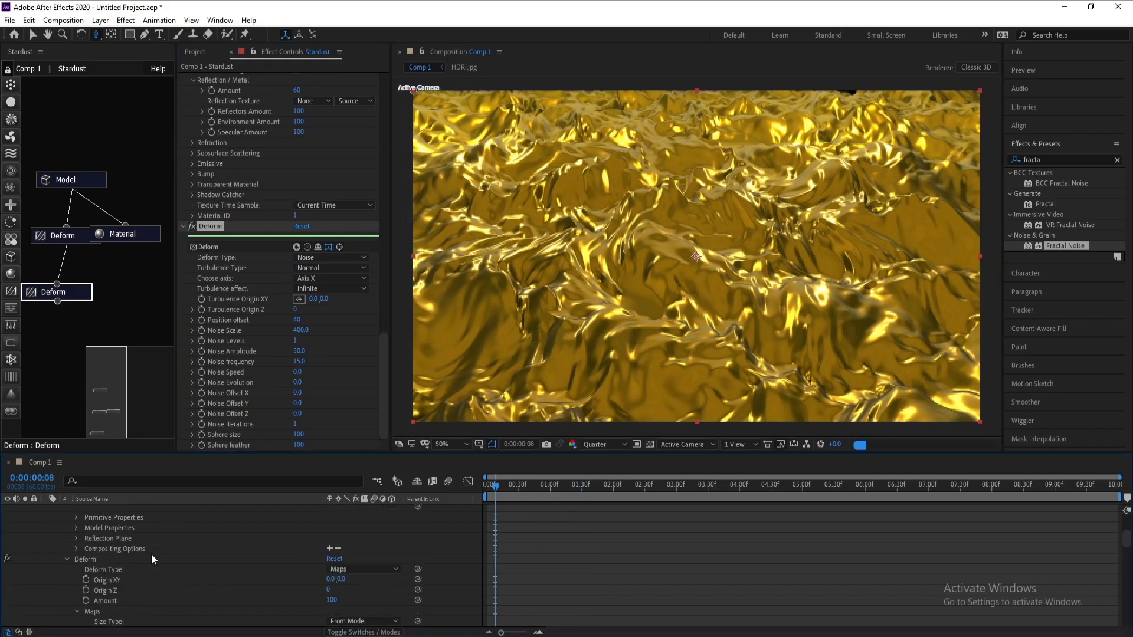
scroll(151, 554, "up", 5)
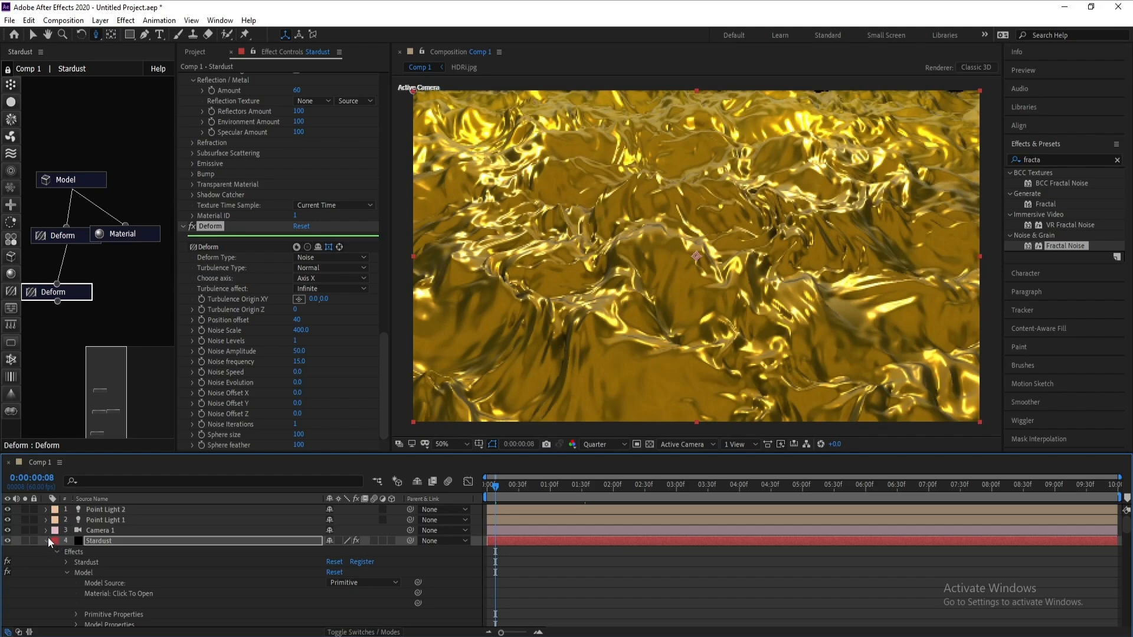
left_click(46, 540)
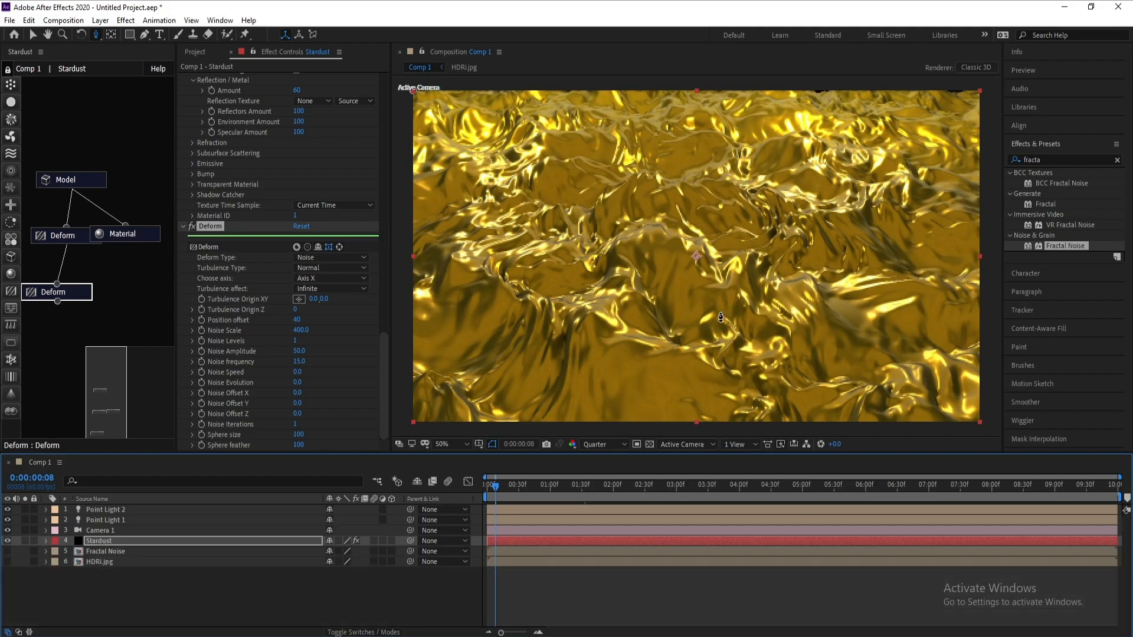
left_click(590, 446)
left_click(600, 472)
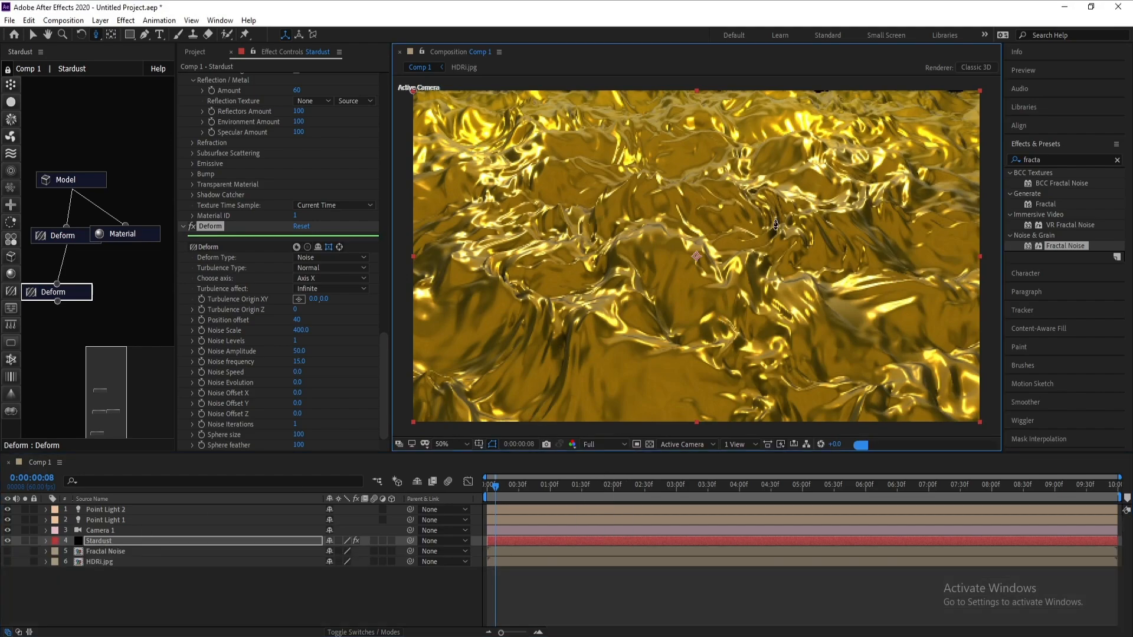